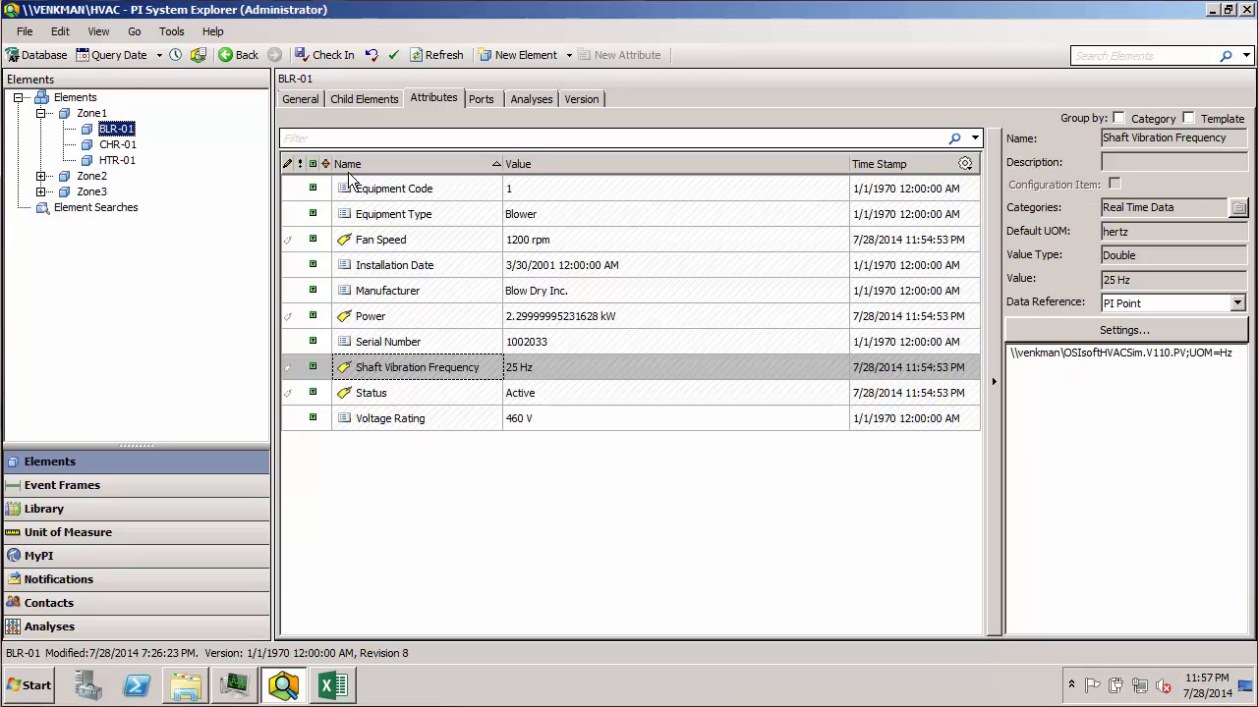
# Inspect the BLR-01 attributes and examine the Fan Speed attribute's PI Point data reference string
pyautogui.moveTo(325, 167)
pyautogui.mouseDown()
pyautogui.moveTo(422, 334)
pyautogui.moveTo(593, 459)
pyautogui.moveTo(646, 464)
pyautogui.mouseUp()
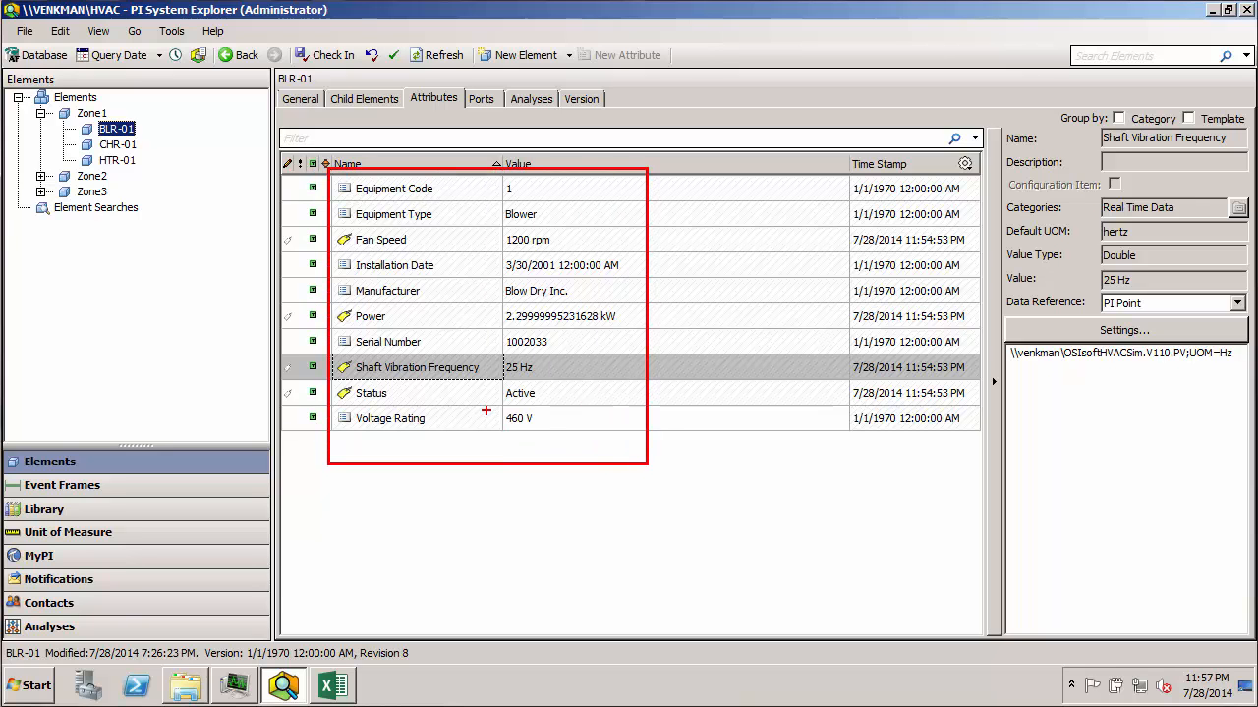
pyautogui.click(393, 240)
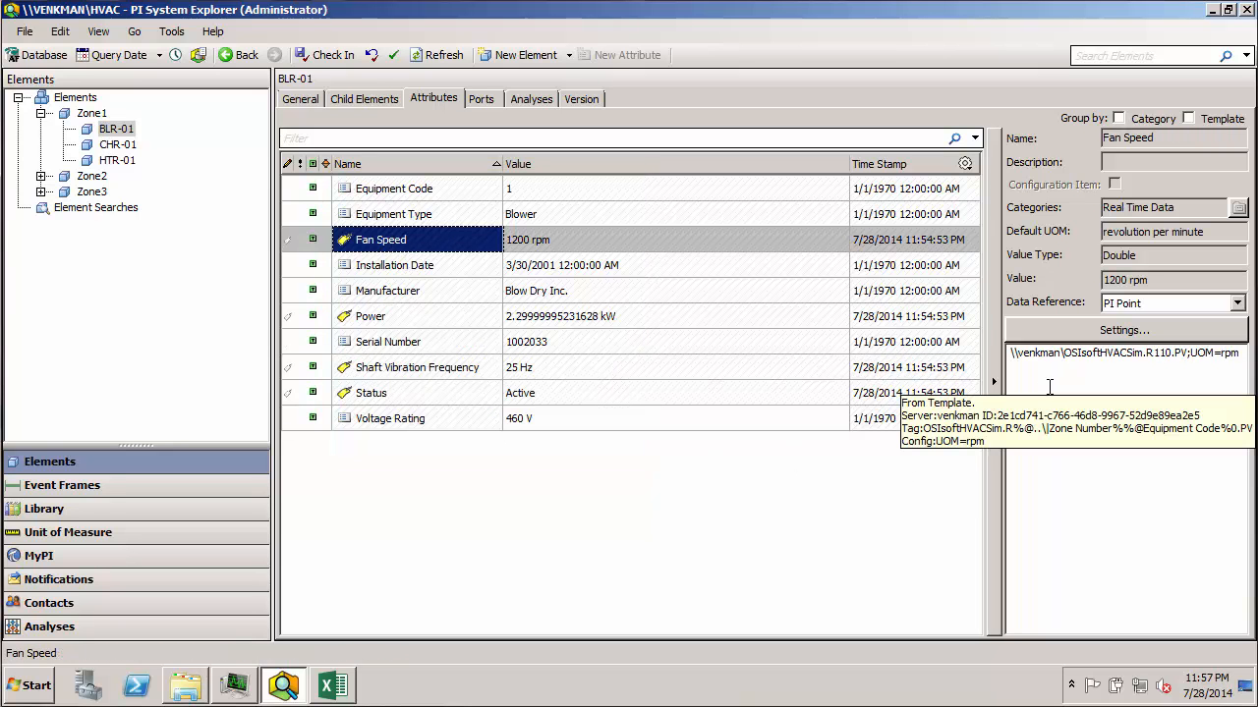
pyautogui.moveTo(1005, 341); pyautogui.dragTo(1244, 365)
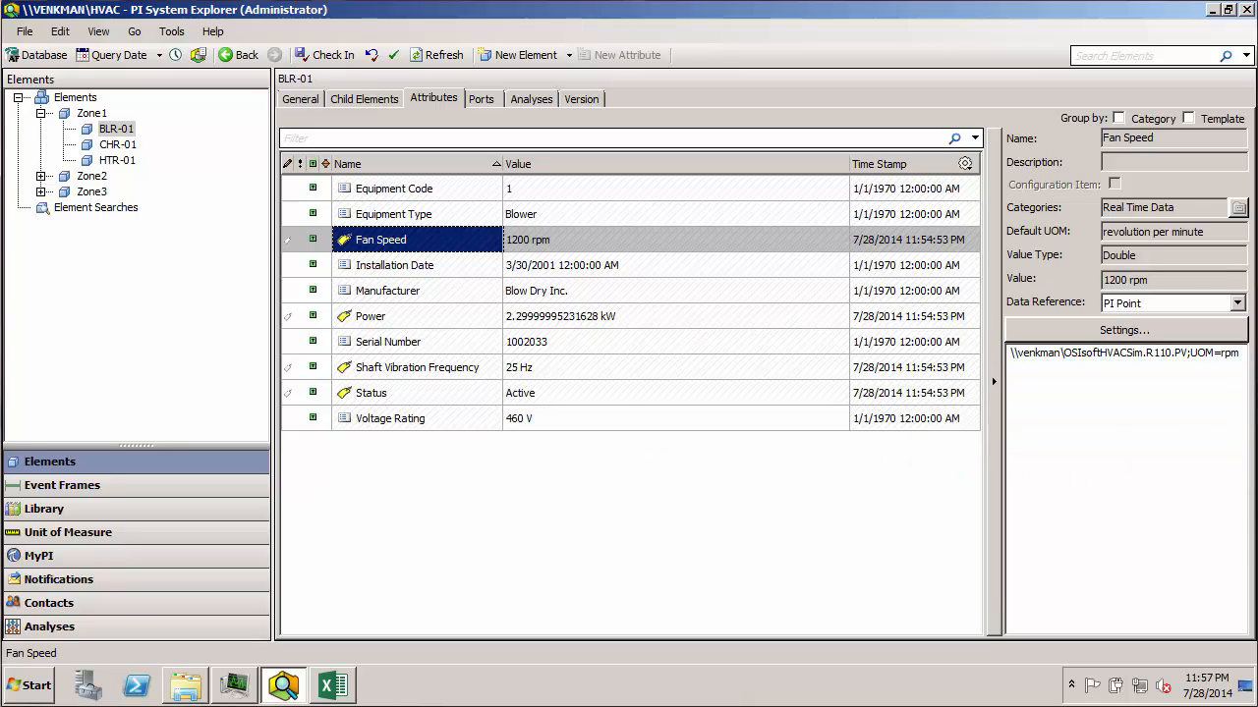
# Open the Equipment Template in the Library and examine the Power attribute's data reference string, including its unit setting
pyautogui.click(110, 512)
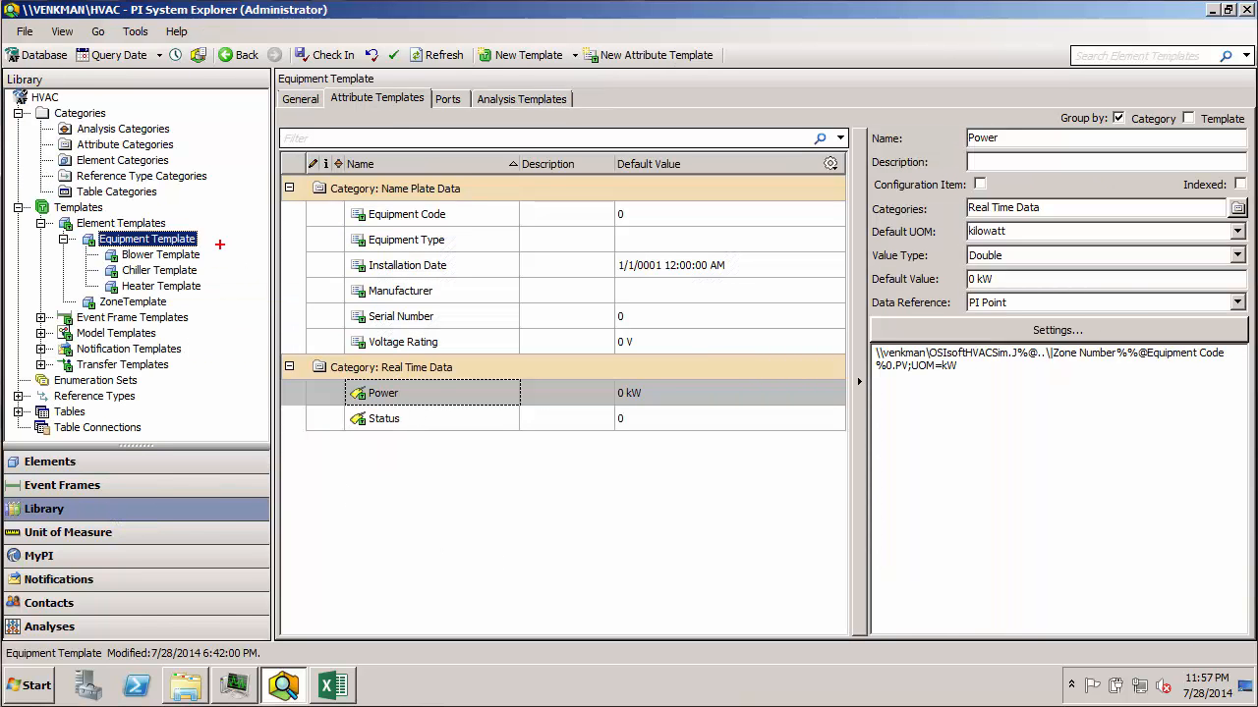
pyautogui.moveTo(200, 239); pyautogui.dragTo(253, 221)
pyautogui.moveTo(427, 392); pyautogui.dragTo(506, 358)
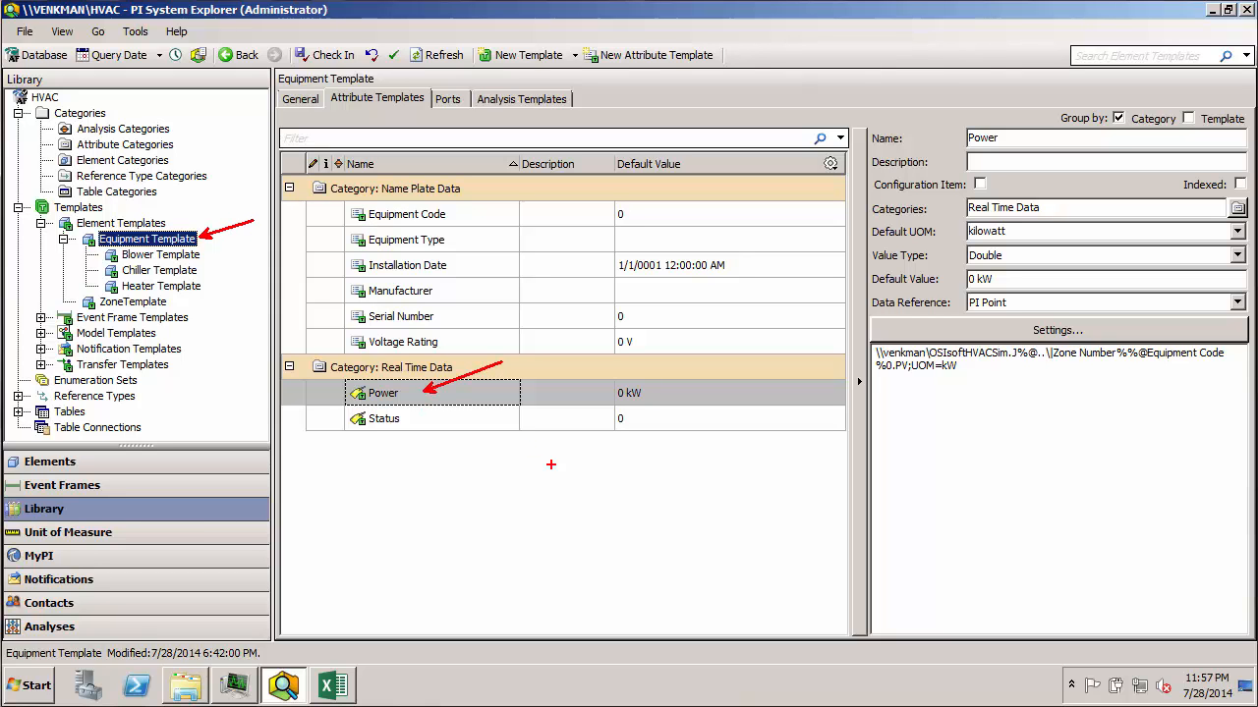
pyautogui.press('Escape')
pyautogui.moveTo(878, 353); pyautogui.dragTo(960, 366)
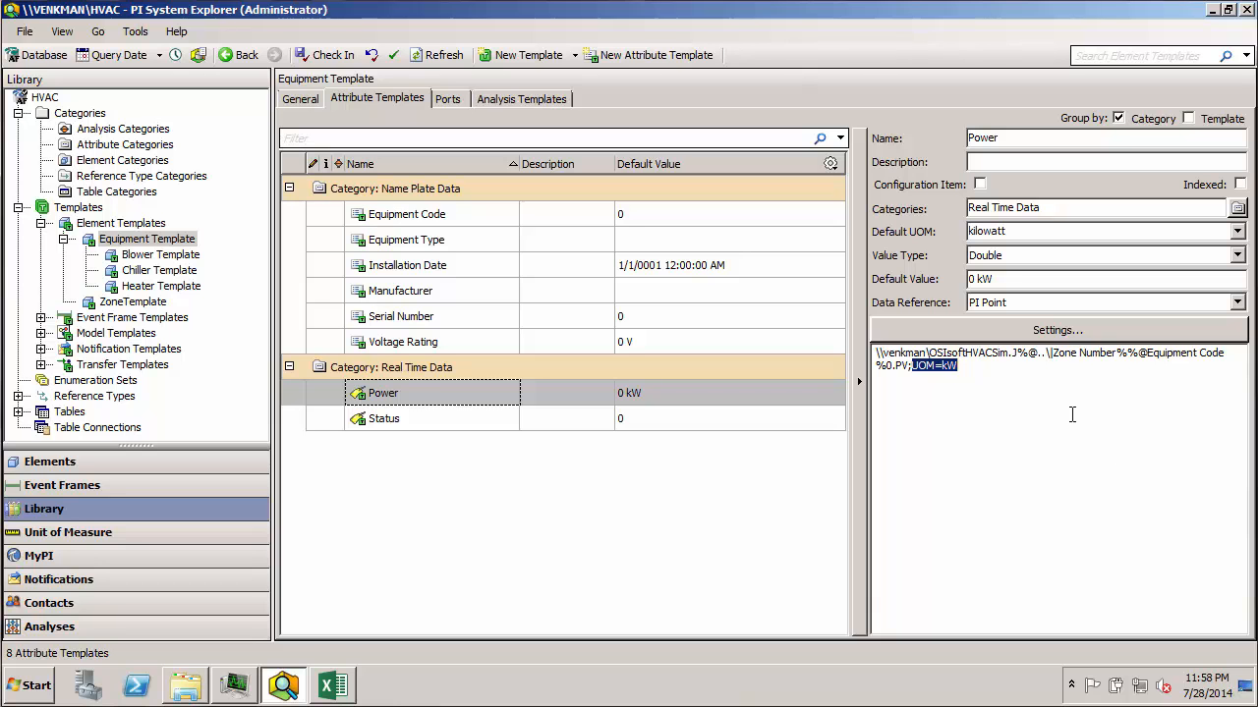
# Open the Power attribute template's PI Point data reference settings and enable Tag Creation
pyautogui.click(1048, 334)
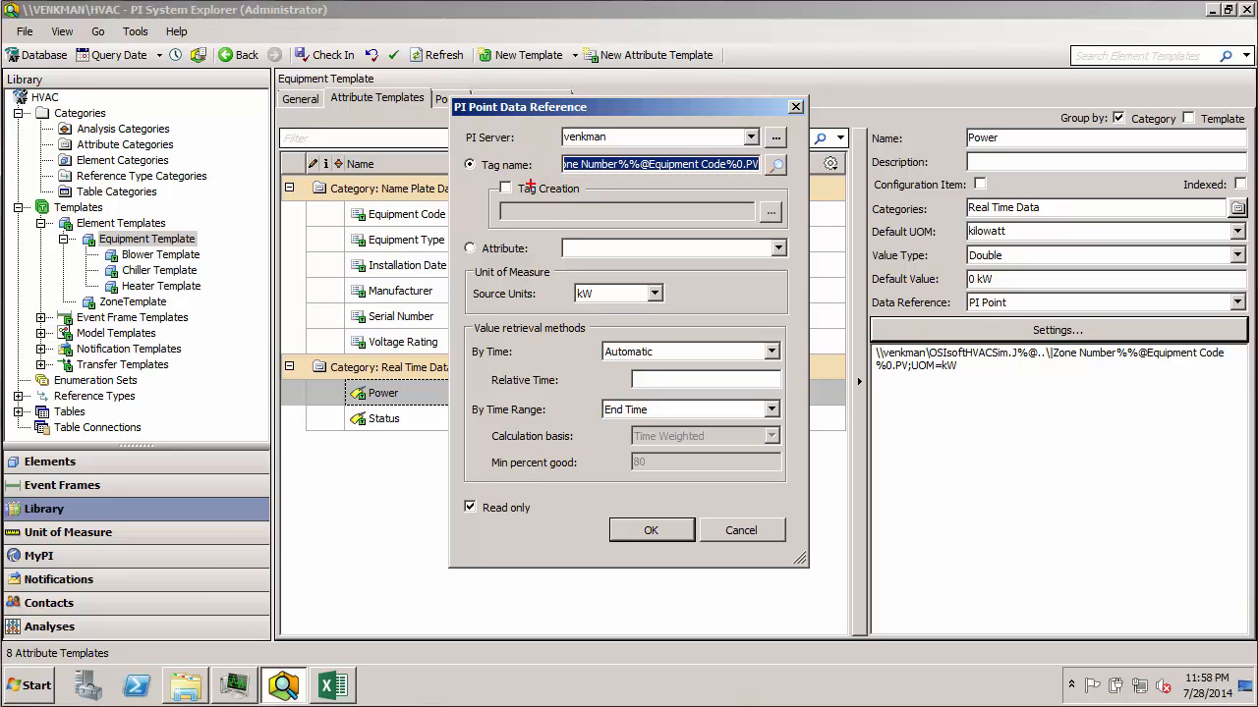
pyautogui.moveTo(490, 177); pyautogui.dragTo(590, 201)
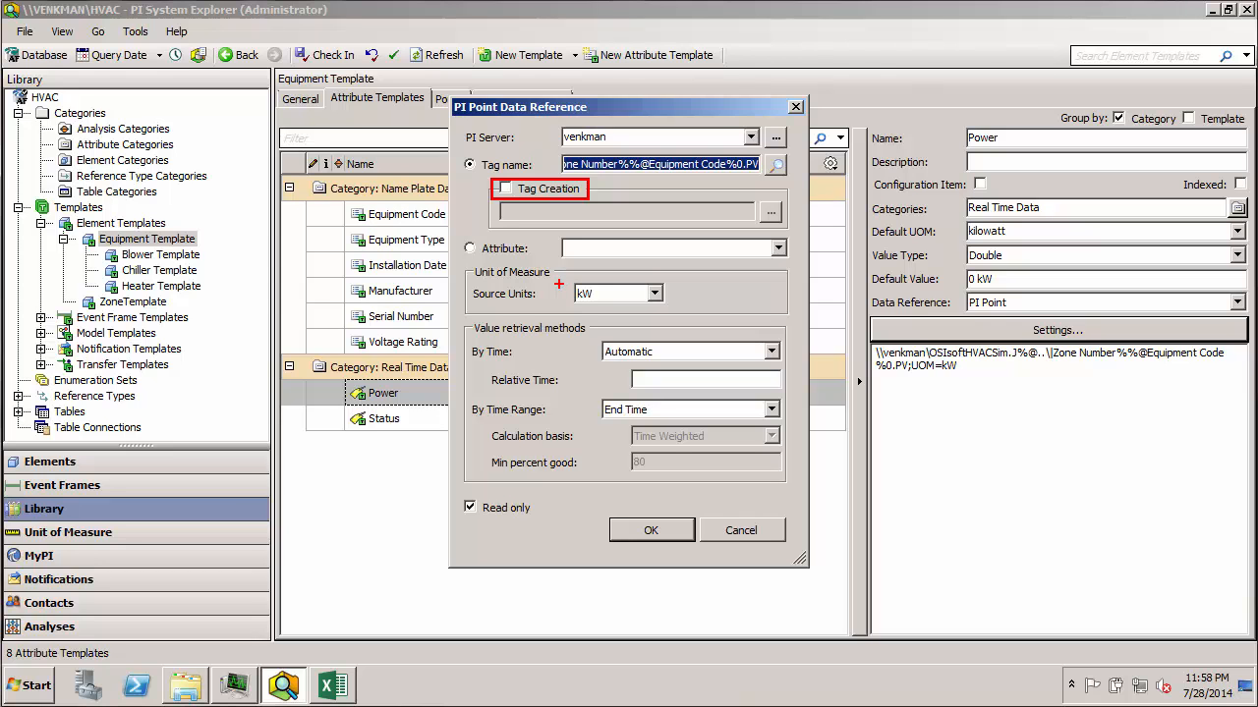
pyautogui.press('Escape')
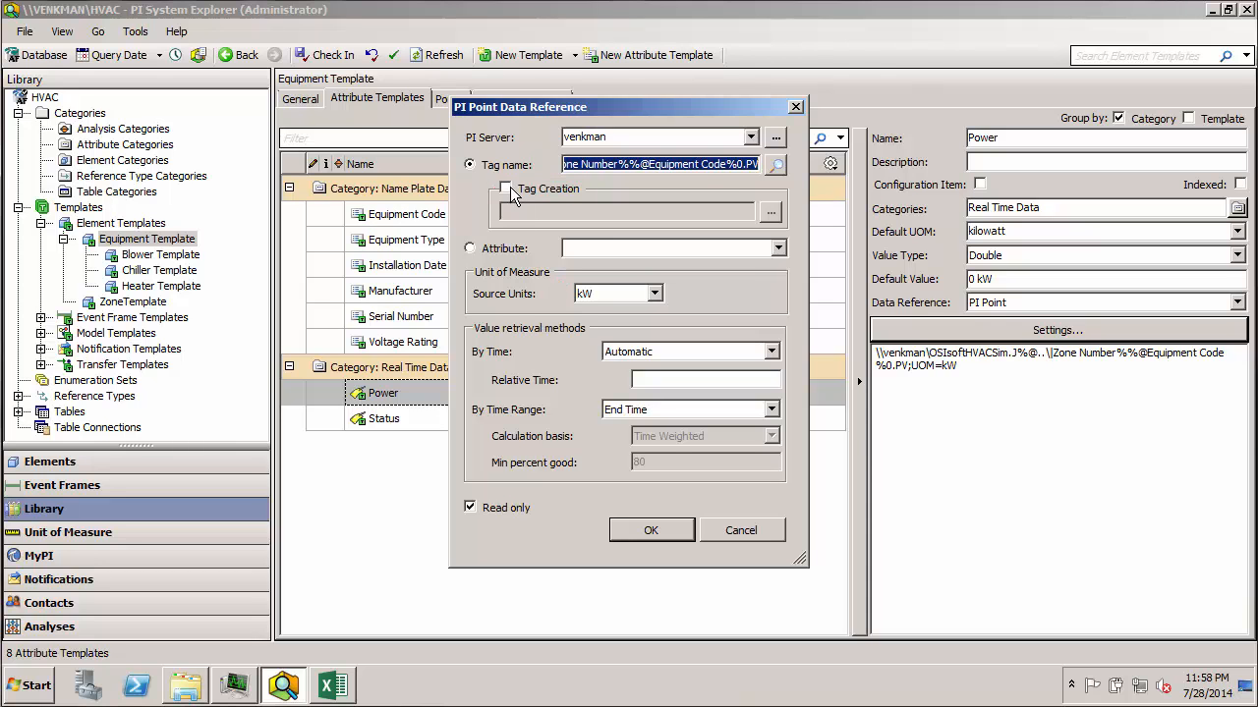
pyautogui.click(506, 188)
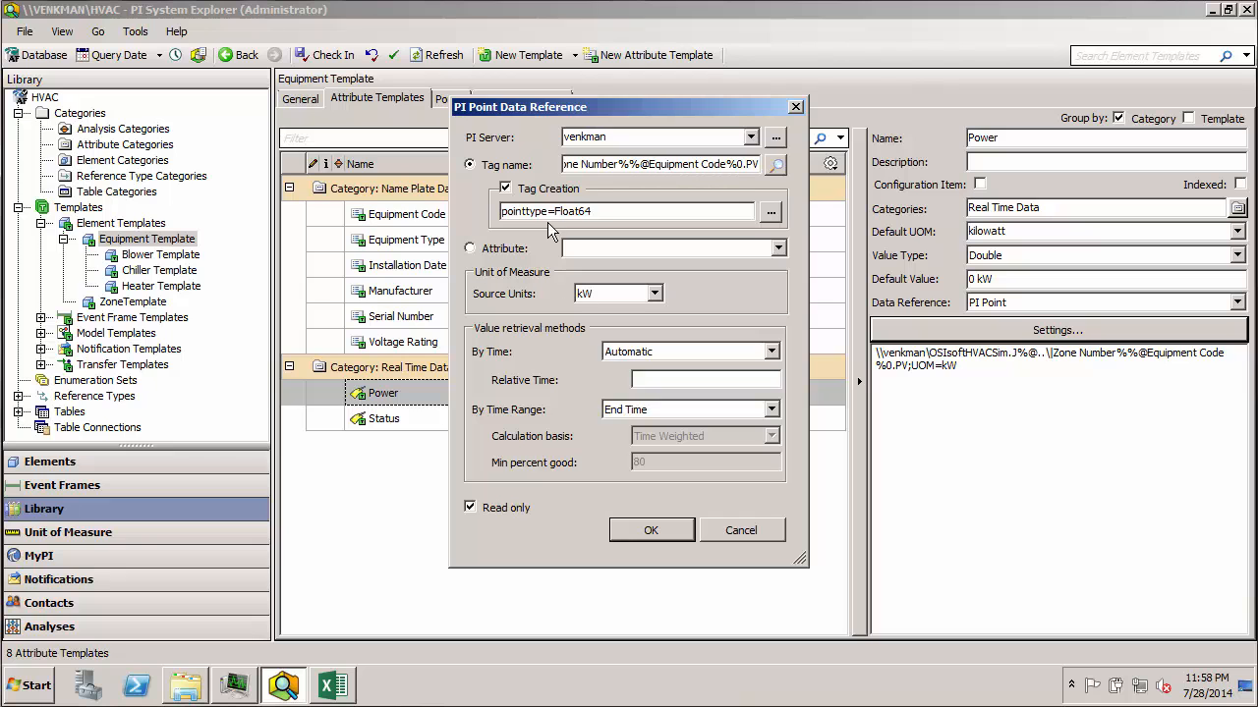
pyautogui.click(595, 216)
# Open the tag creation settings and set the point class to classic and the point type to Float32
pyautogui.click(770, 216)
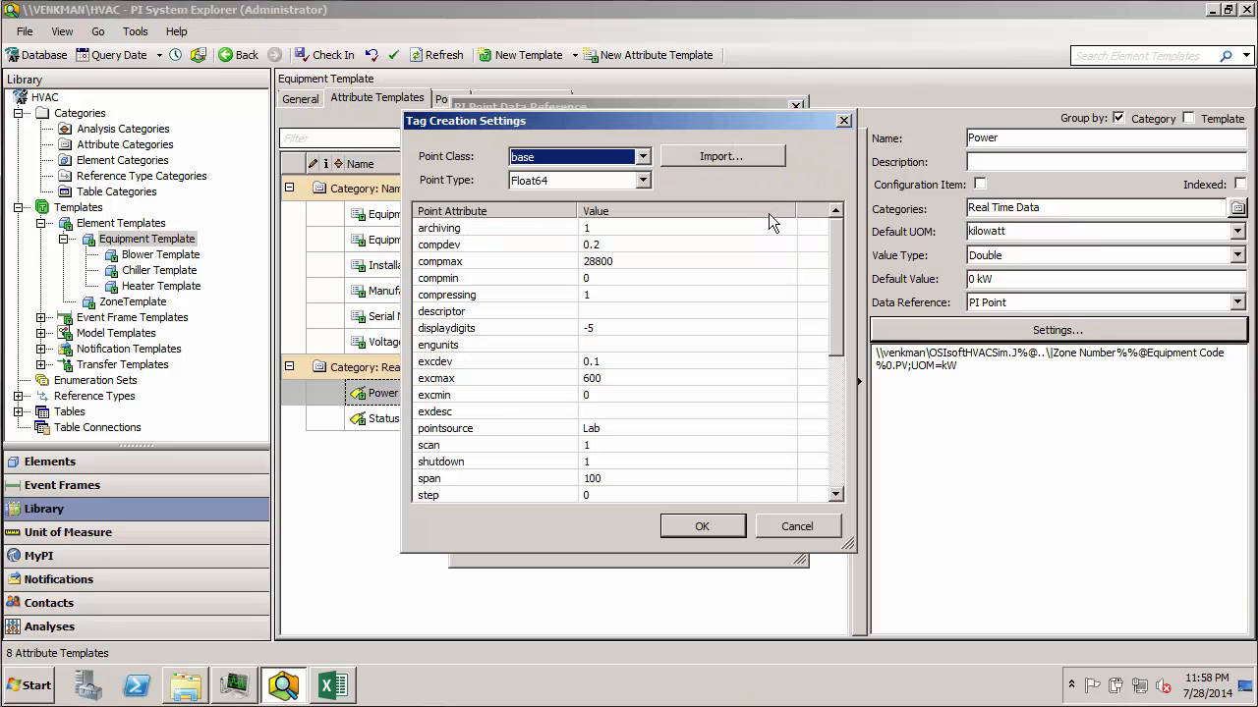
pyautogui.click(641, 156)
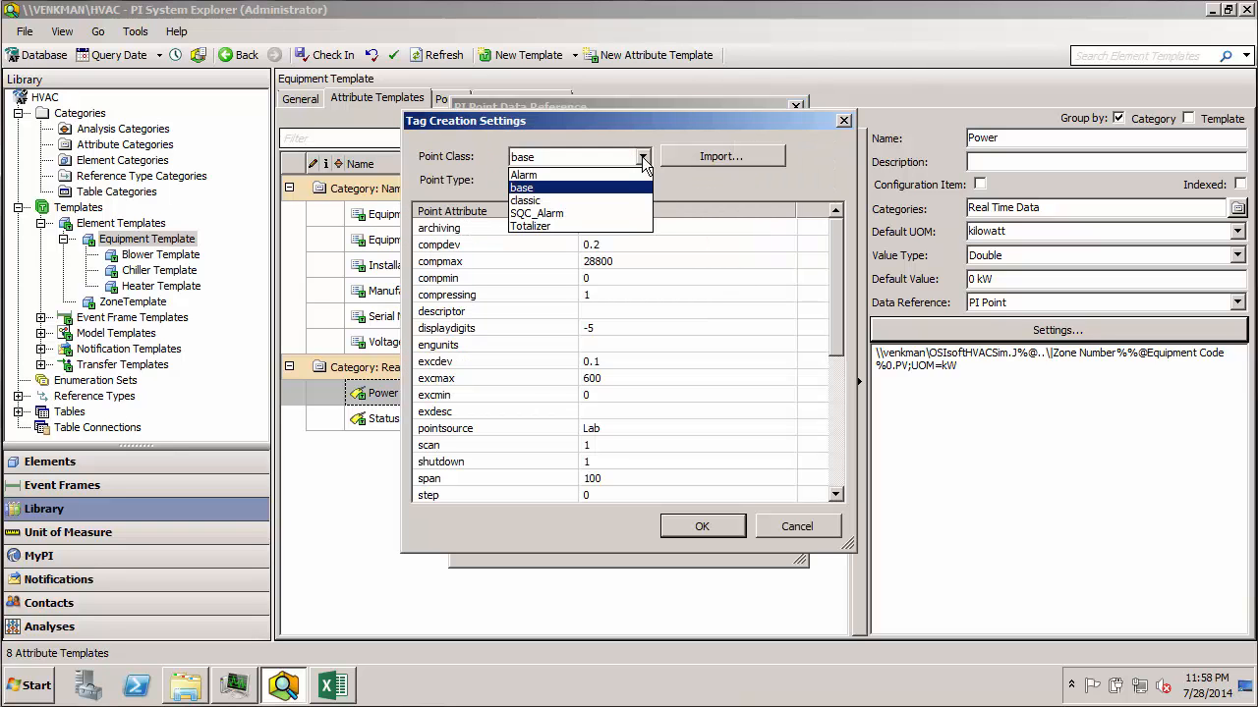
pyautogui.click(612, 200)
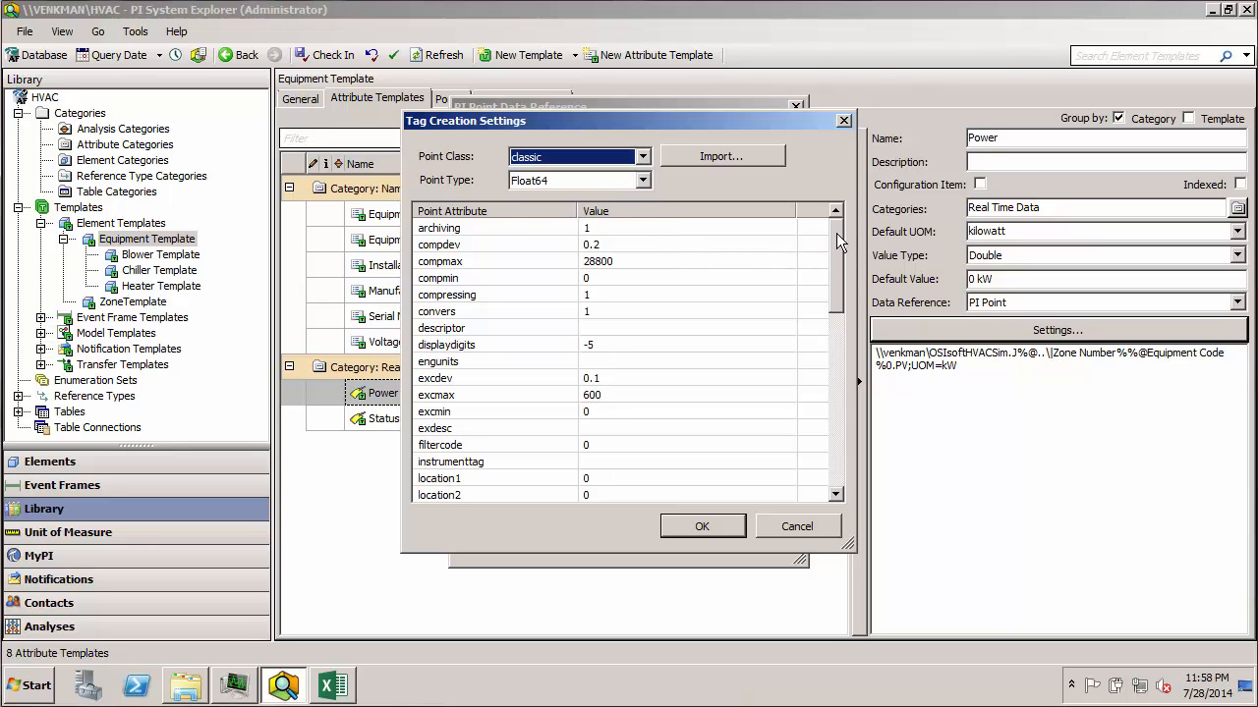
pyautogui.click(643, 181)
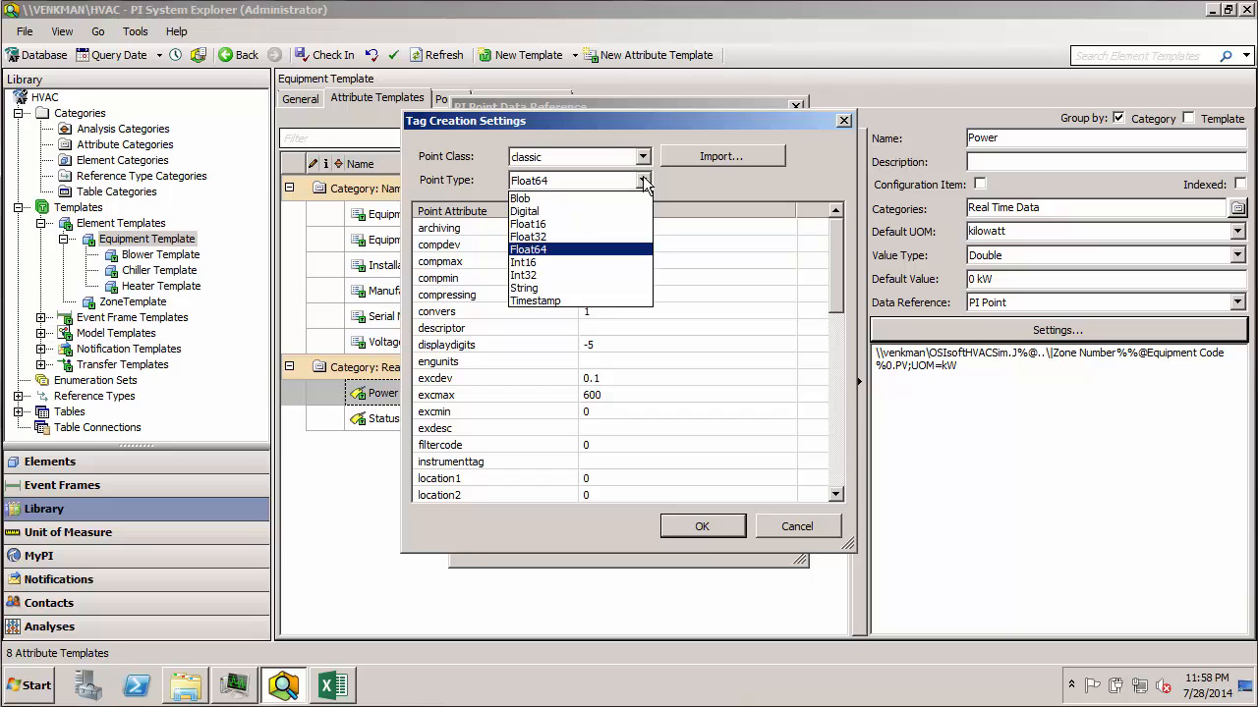
pyautogui.click(612, 235)
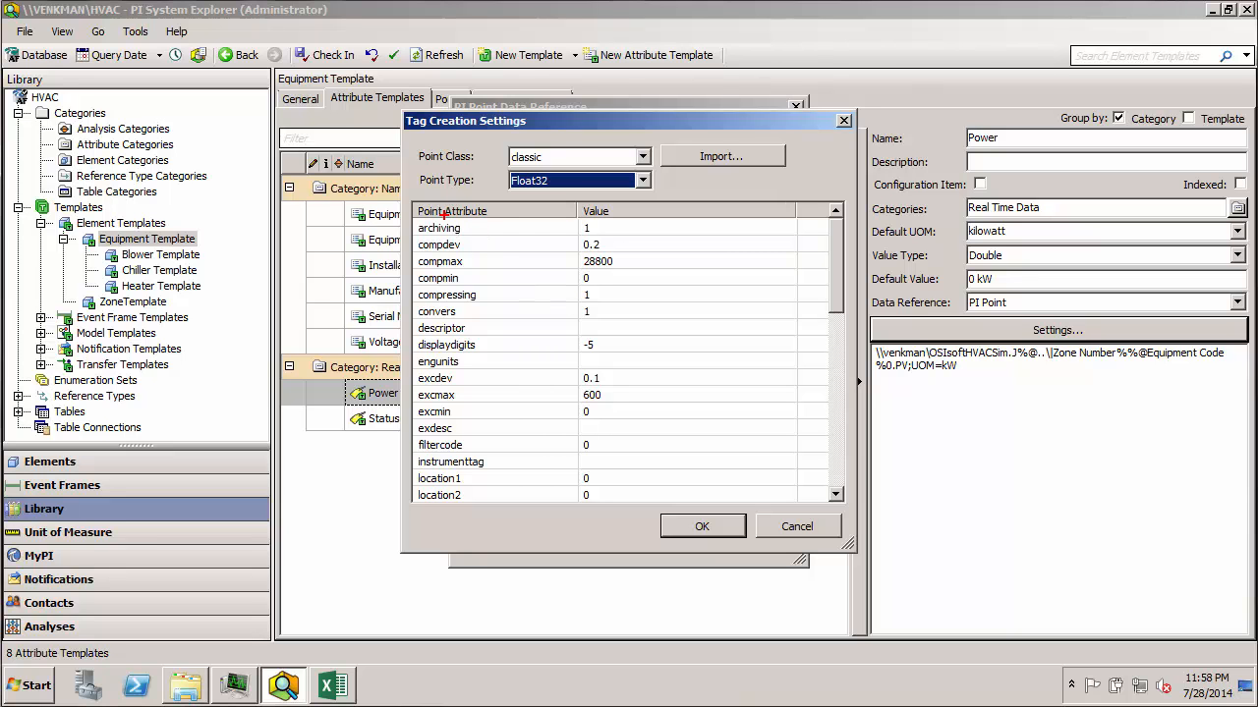
# Examine the configurable point attributes and their values, including compdev, excdev, descriptor, engunits and the location codes
pyautogui.moveTo(412, 197); pyautogui.dragTo(498, 222)
pyautogui.moveTo(568, 199); pyautogui.dragTo(621, 223)
pyautogui.press('Escape')
pyautogui.click(471, 246)
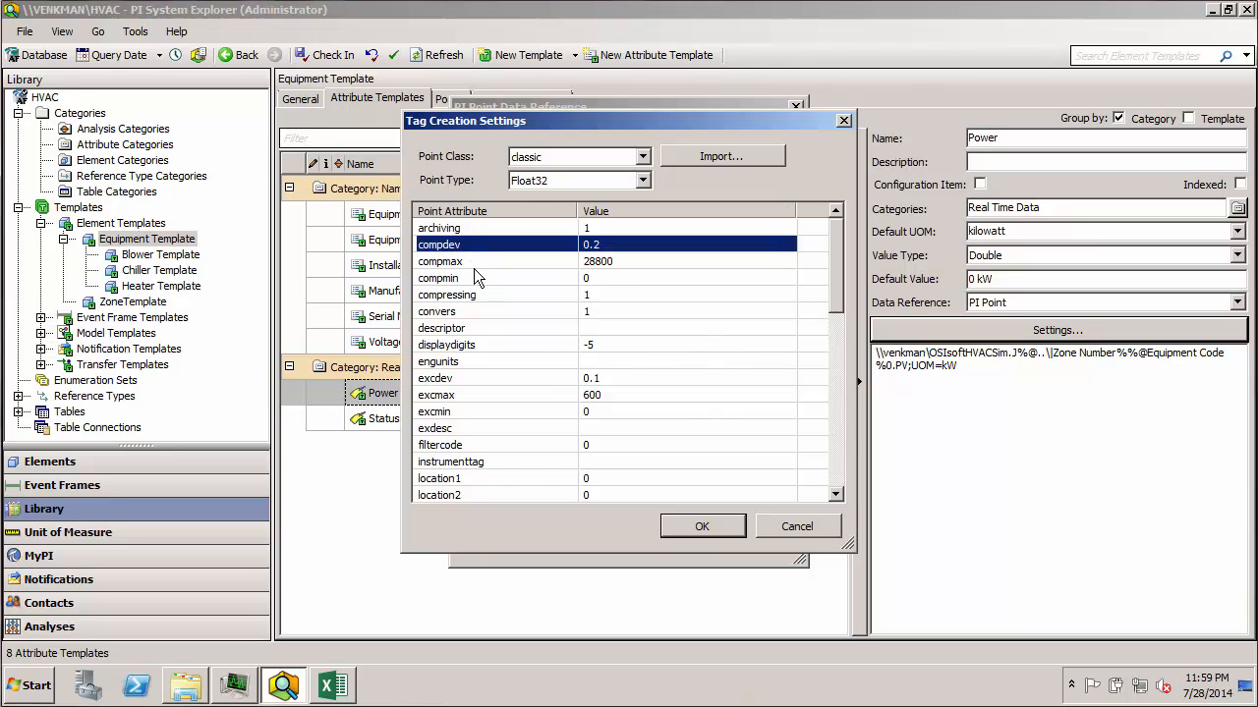
pyautogui.click(471, 379)
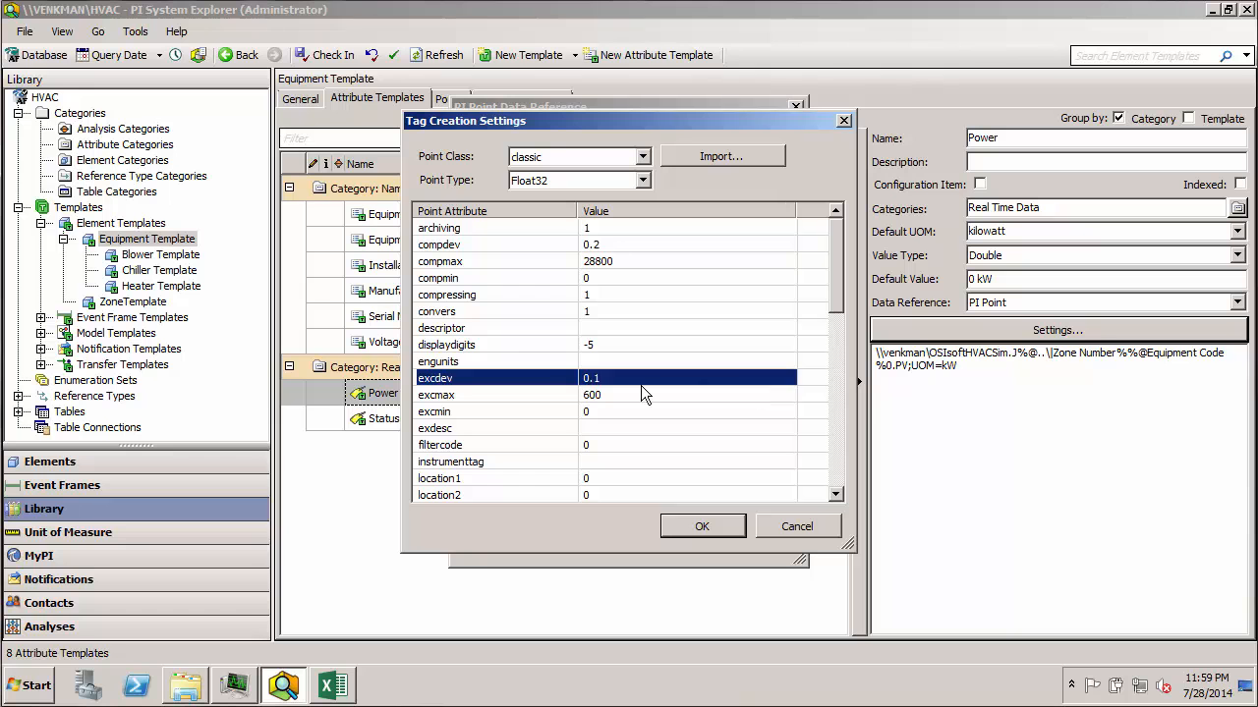
pyautogui.click(554, 330)
pyautogui.click(548, 361)
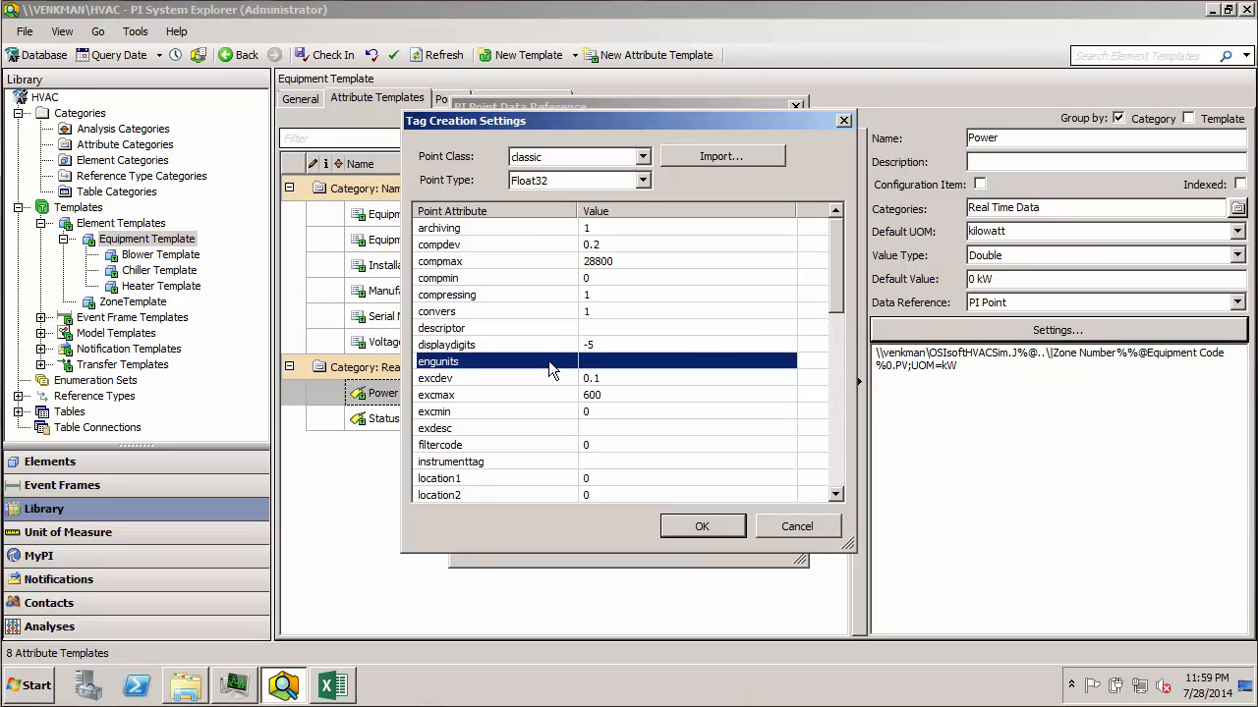
pyautogui.moveTo(837, 267); pyautogui.dragTo(839, 339)
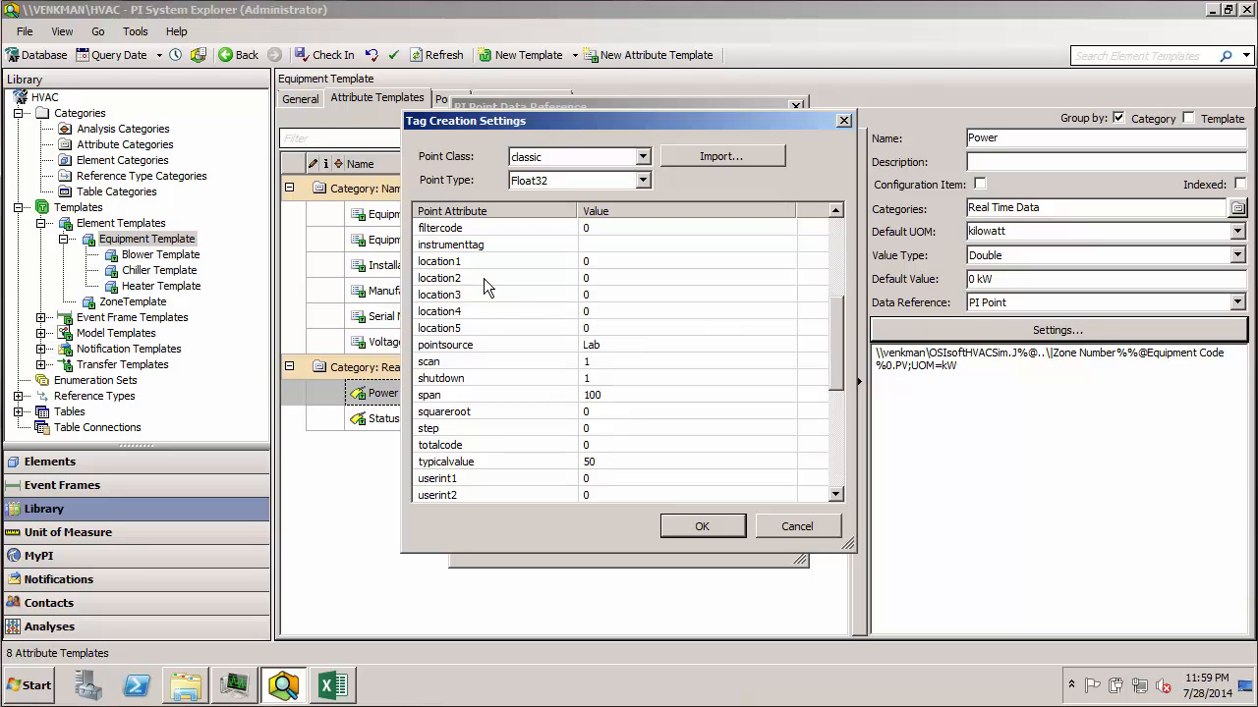
pyautogui.click(459, 266)
pyautogui.click(458, 299)
pyautogui.click(464, 312)
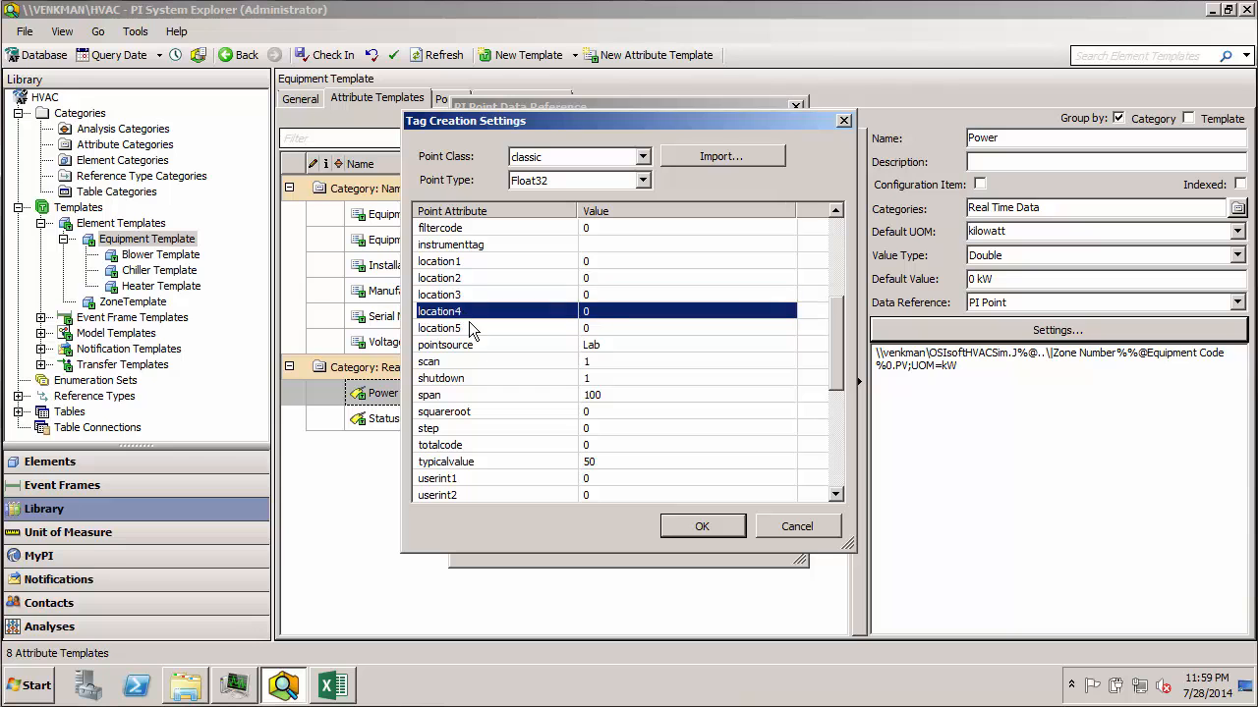
# Set the pointsource attribute to OPC
pyautogui.click(475, 346)
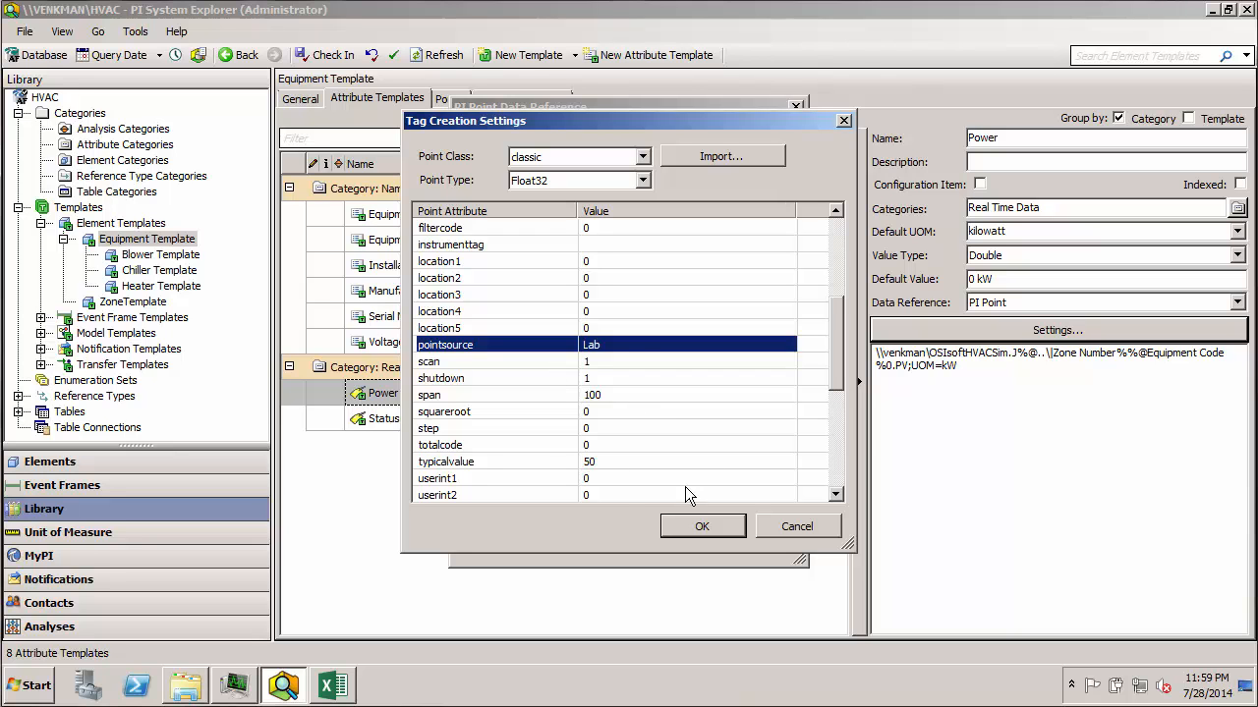
pyautogui.click(622, 343)
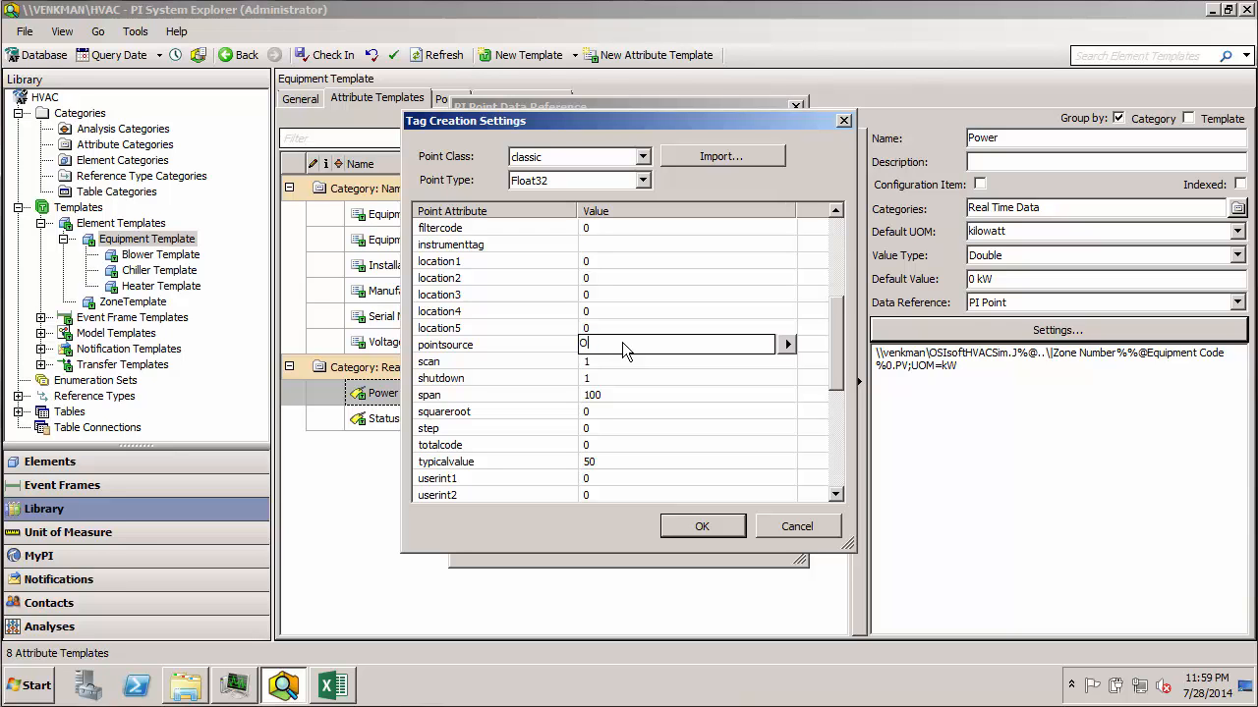
pyautogui.press('Return')
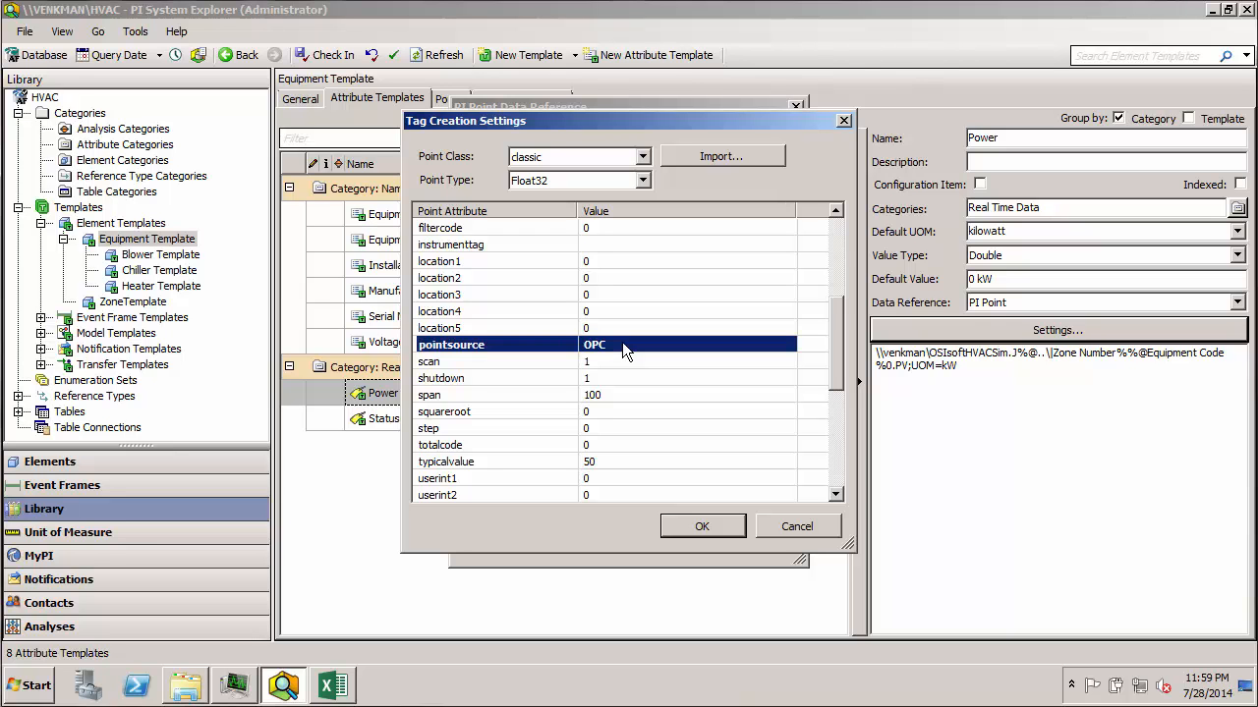
# Set the point attributes location1, location3 and location4 each to 1
pyautogui.click(612, 259)
pyautogui.click(612, 259)
pyautogui.write('1')
pyautogui.click(614, 295)
pyautogui.click(613, 295)
pyautogui.write('1')
pyautogui.click(614, 311)
pyautogui.click(614, 311)
pyautogui.write('1')
pyautogui.click(641, 345)
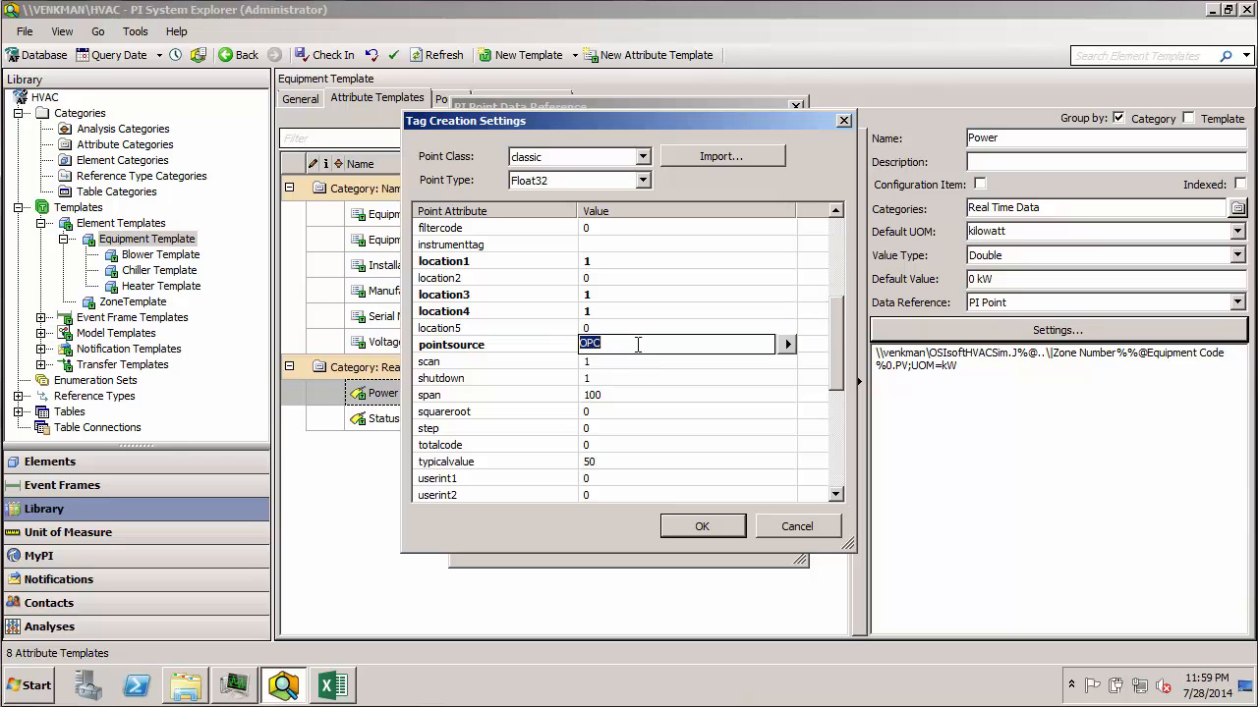
# Set excmax to 800, and accept the tag creation settings and the PI Point data reference
pyautogui.moveTo(834, 321); pyautogui.dragTo(831, 241)
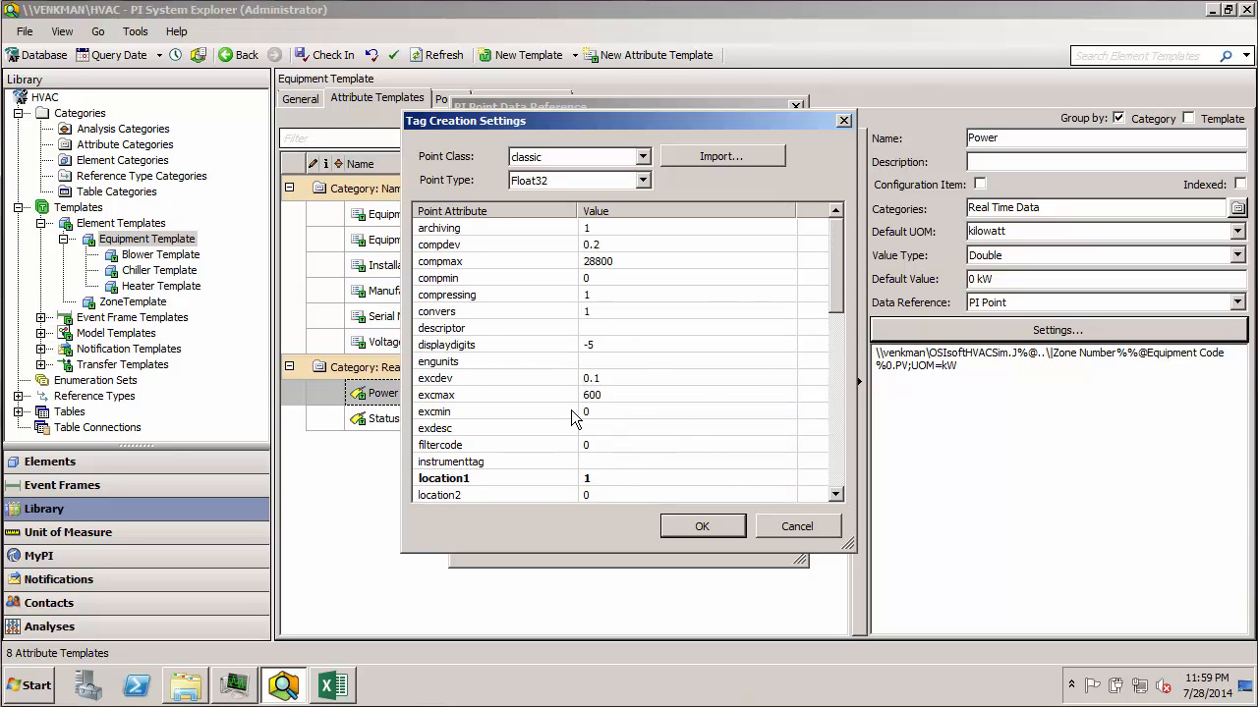
pyautogui.click(607, 395)
pyautogui.write('800')
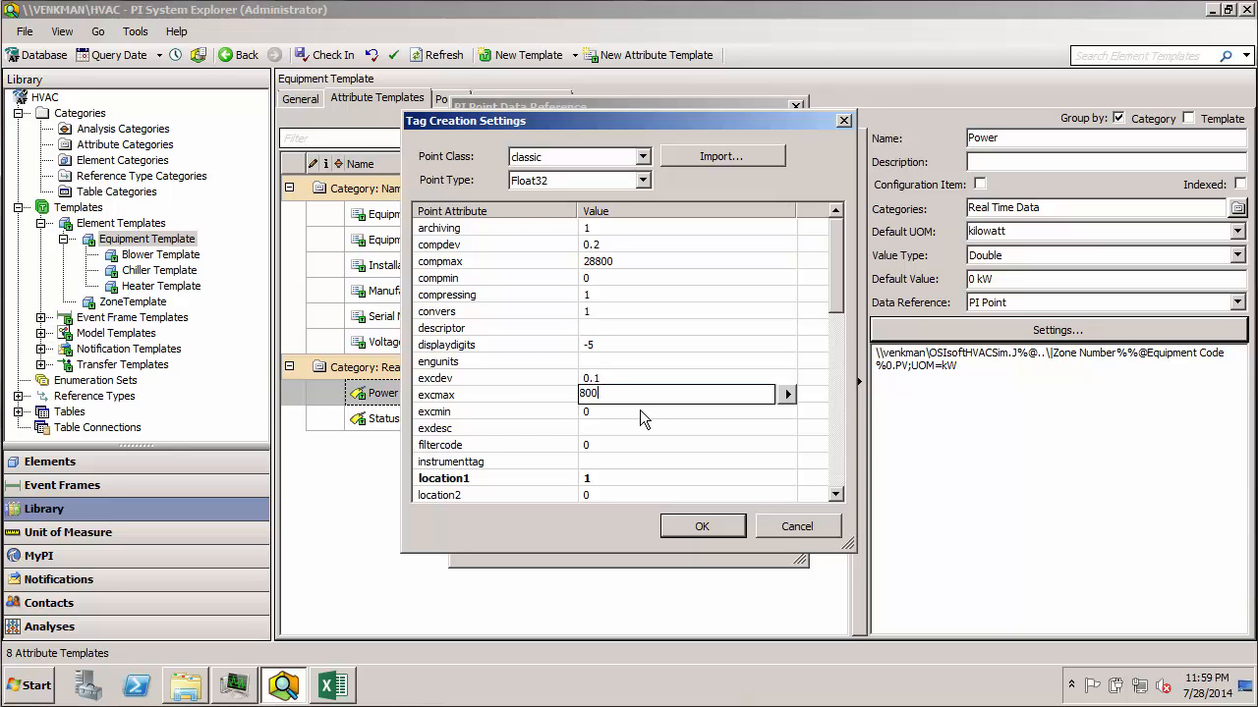
pyautogui.click(651, 408)
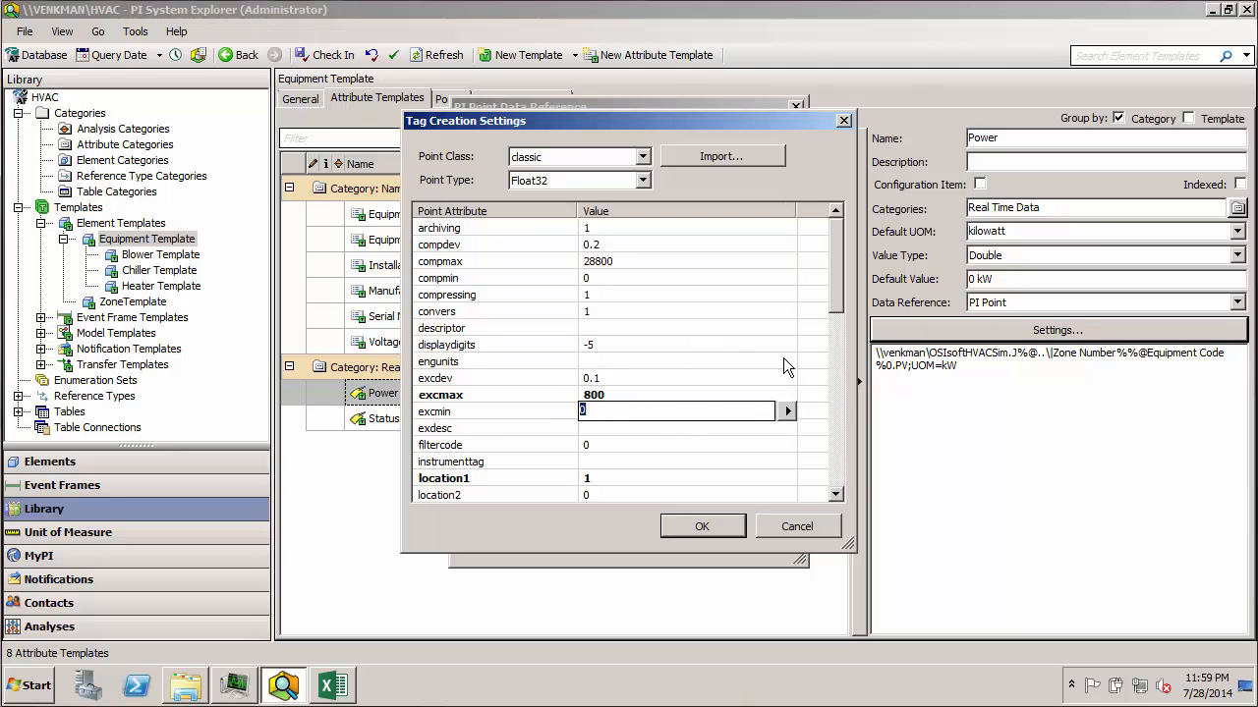
pyautogui.moveTo(832, 249); pyautogui.dragTo(833, 319)
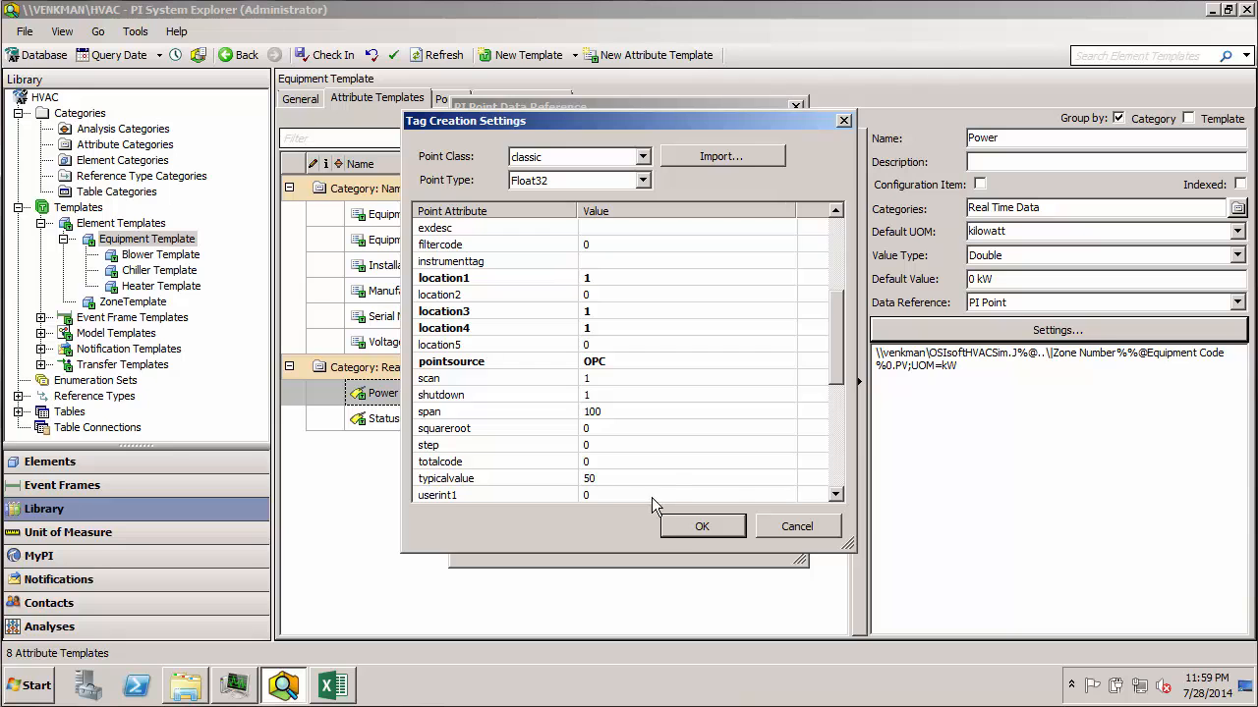
pyautogui.click(700, 528)
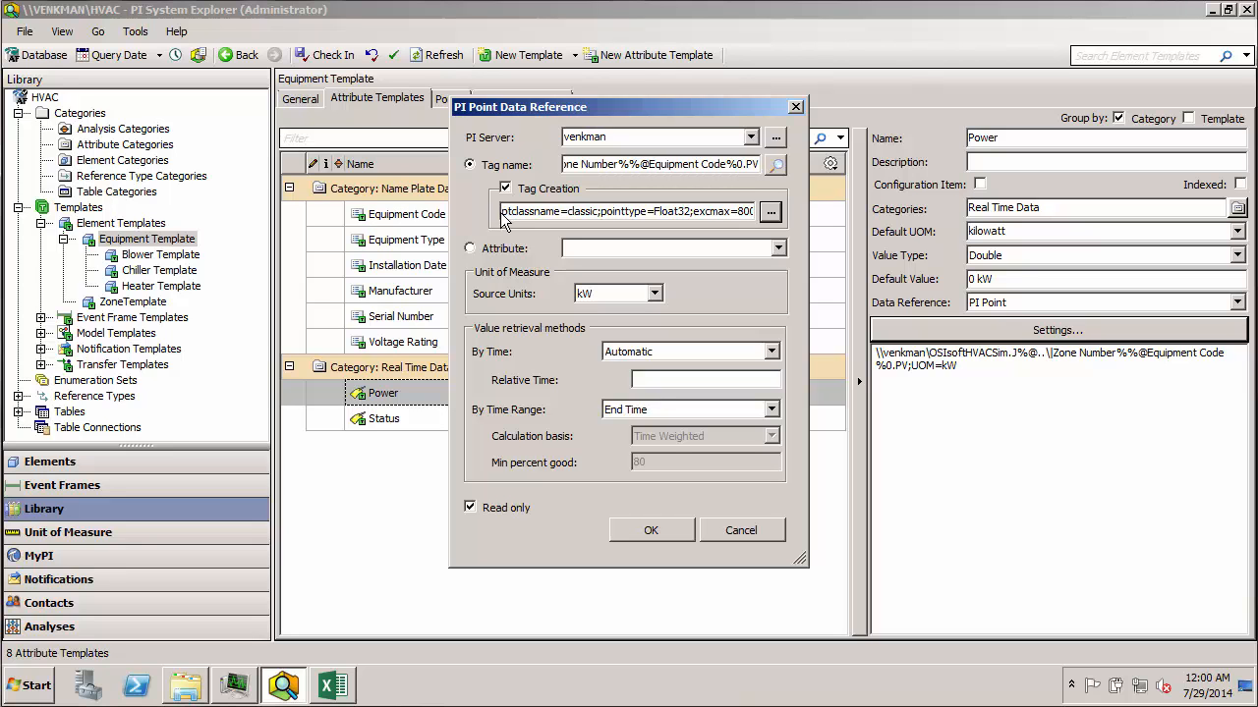
pyautogui.moveTo(502, 211); pyautogui.dragTo(594, 202)
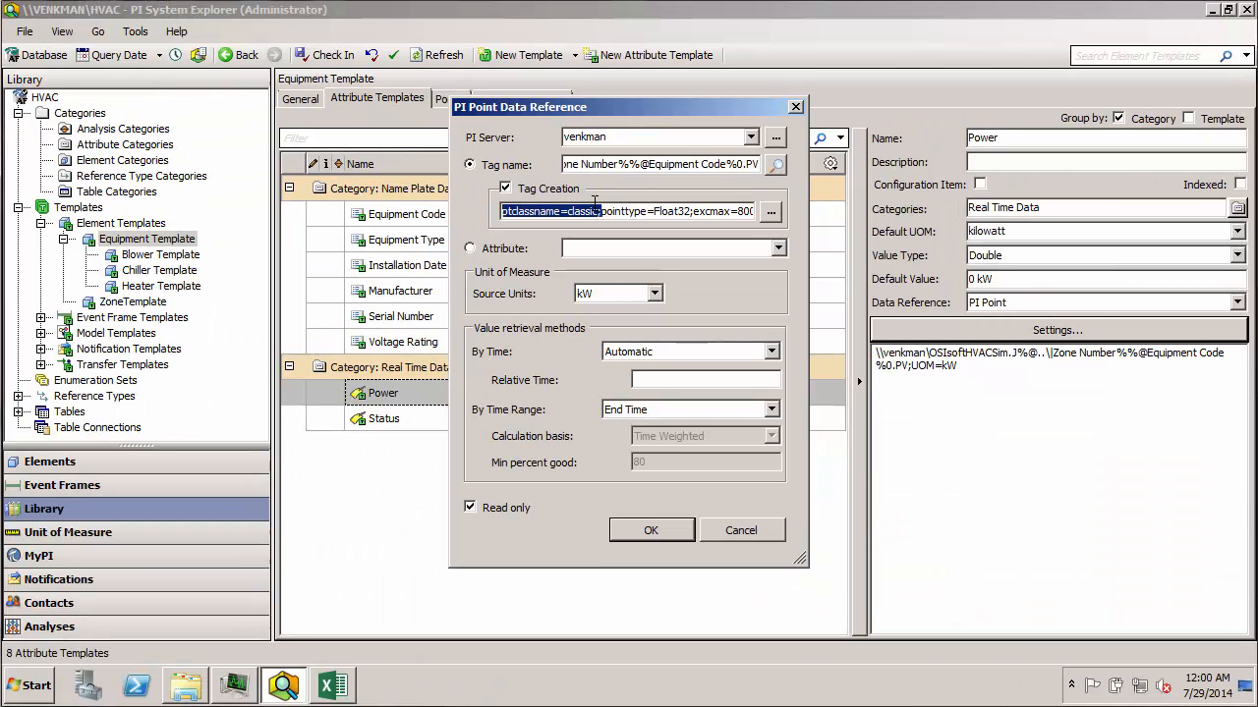
pyautogui.click(651, 530)
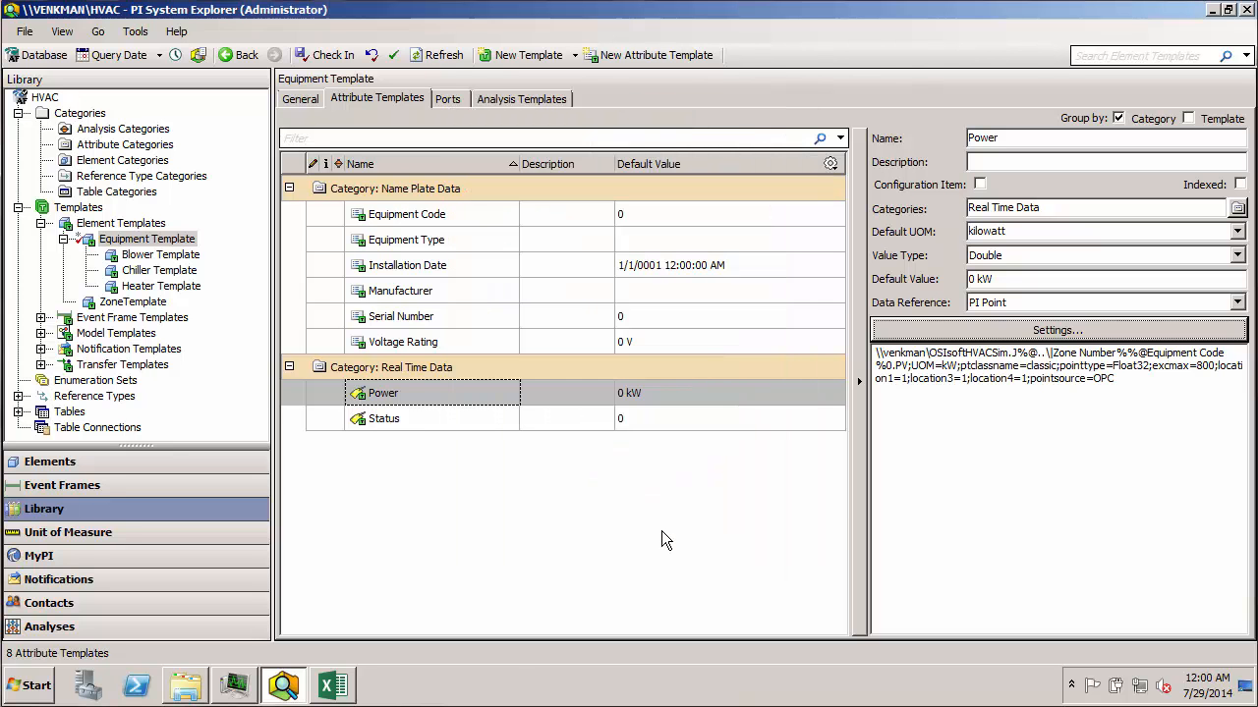
# Review the Power attribute template's updated data reference string, from the tag name to the tag creation parameters
pyautogui.moveTo(986, 372)
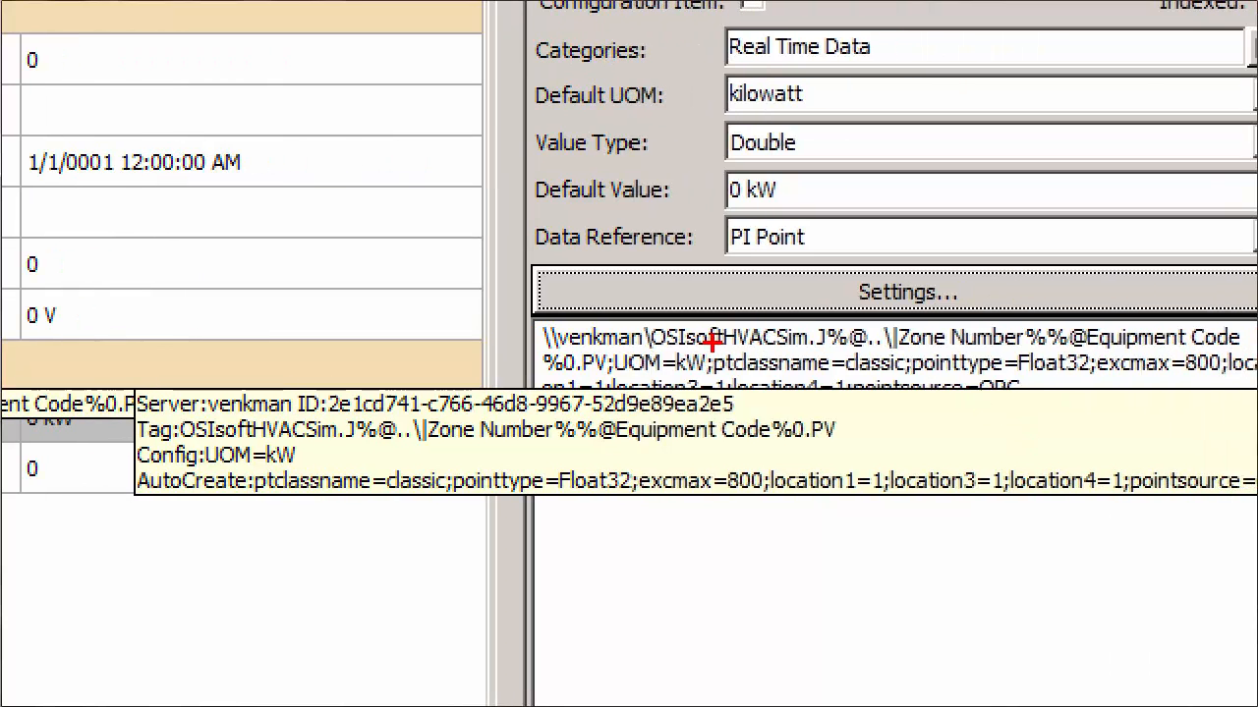
pyautogui.moveTo(706, 356); pyautogui.dragTo(1248, 365)
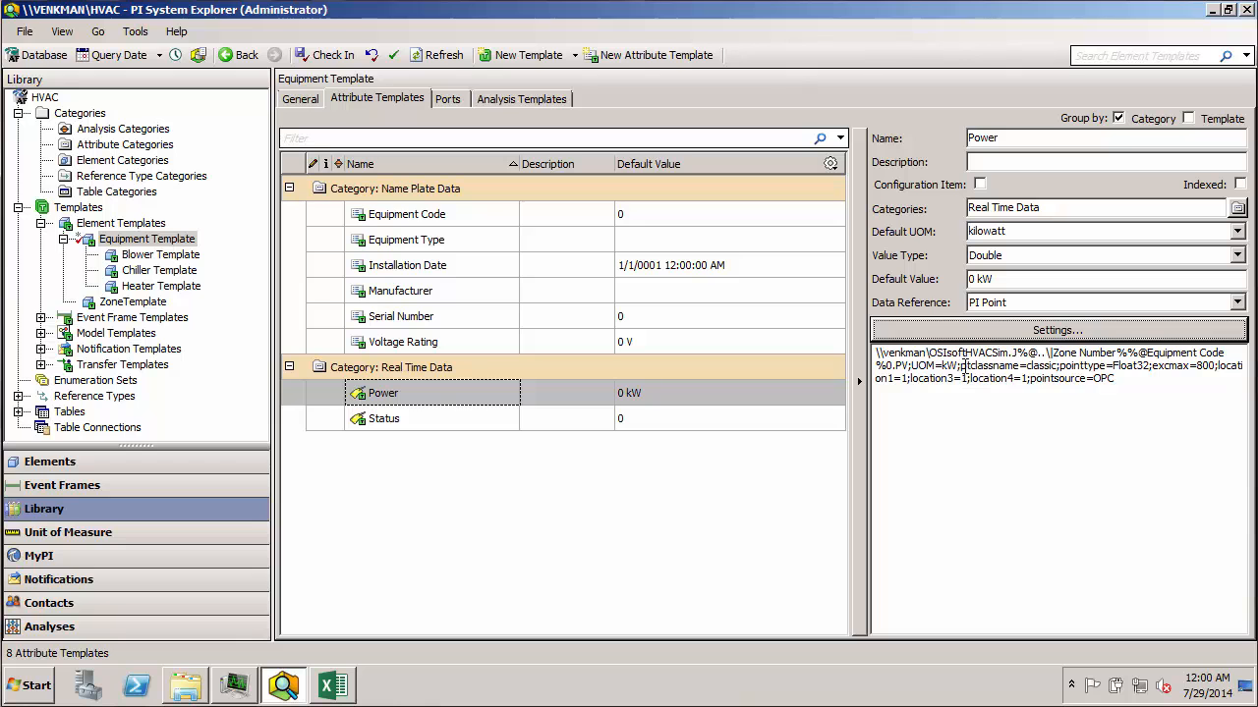
pyautogui.moveTo(963, 365); pyautogui.dragTo(1223, 383)
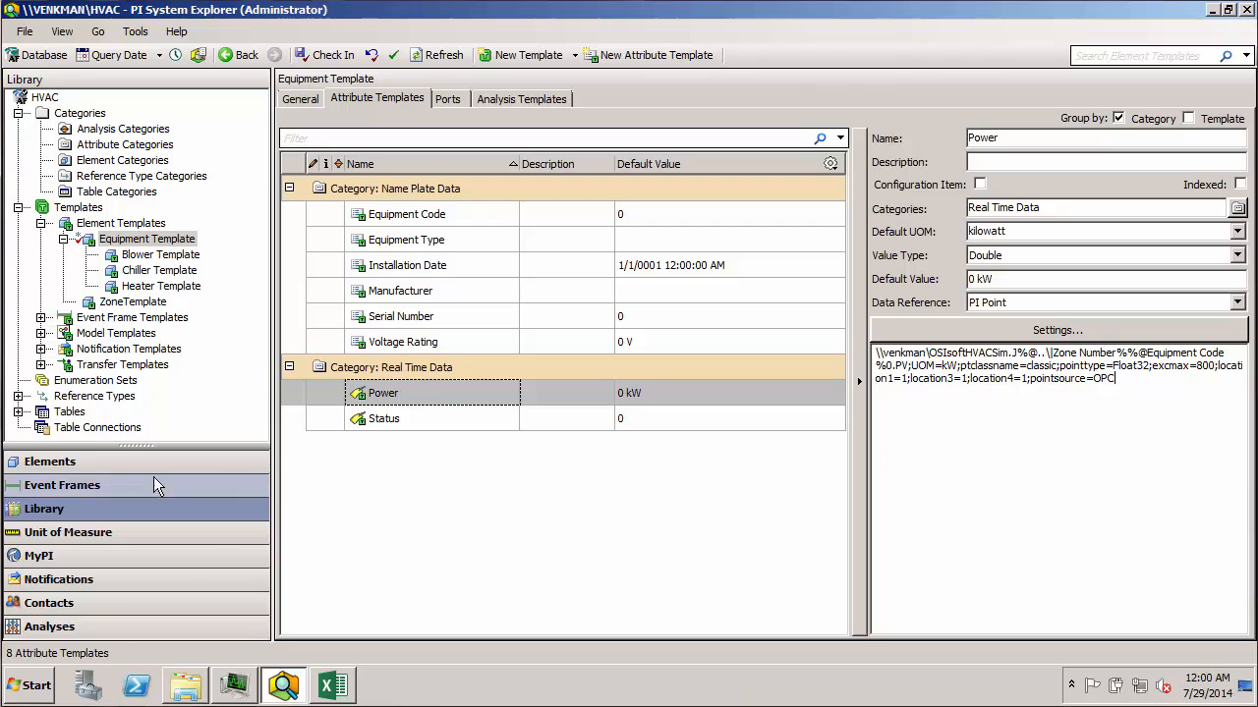
# Inspect the resolved tag name and data reference string of the Power attribute on element BLR-01 in Zone1
pyautogui.click(69, 463)
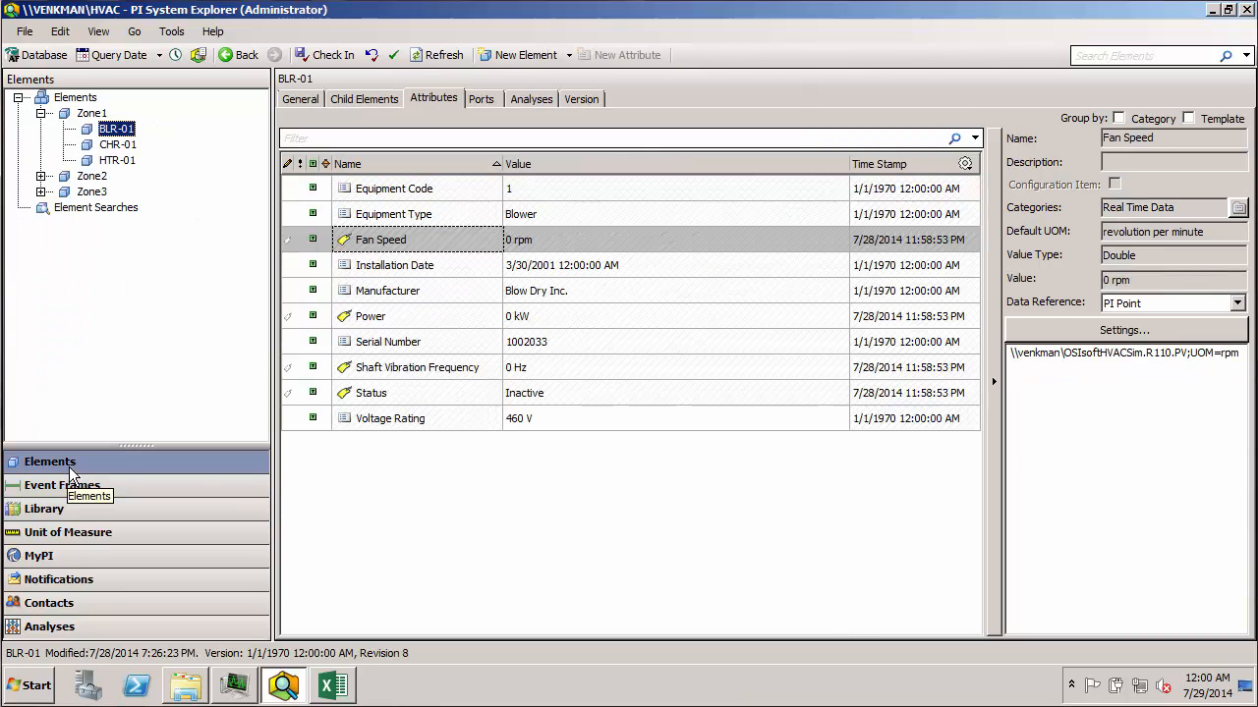
pyautogui.click(425, 323)
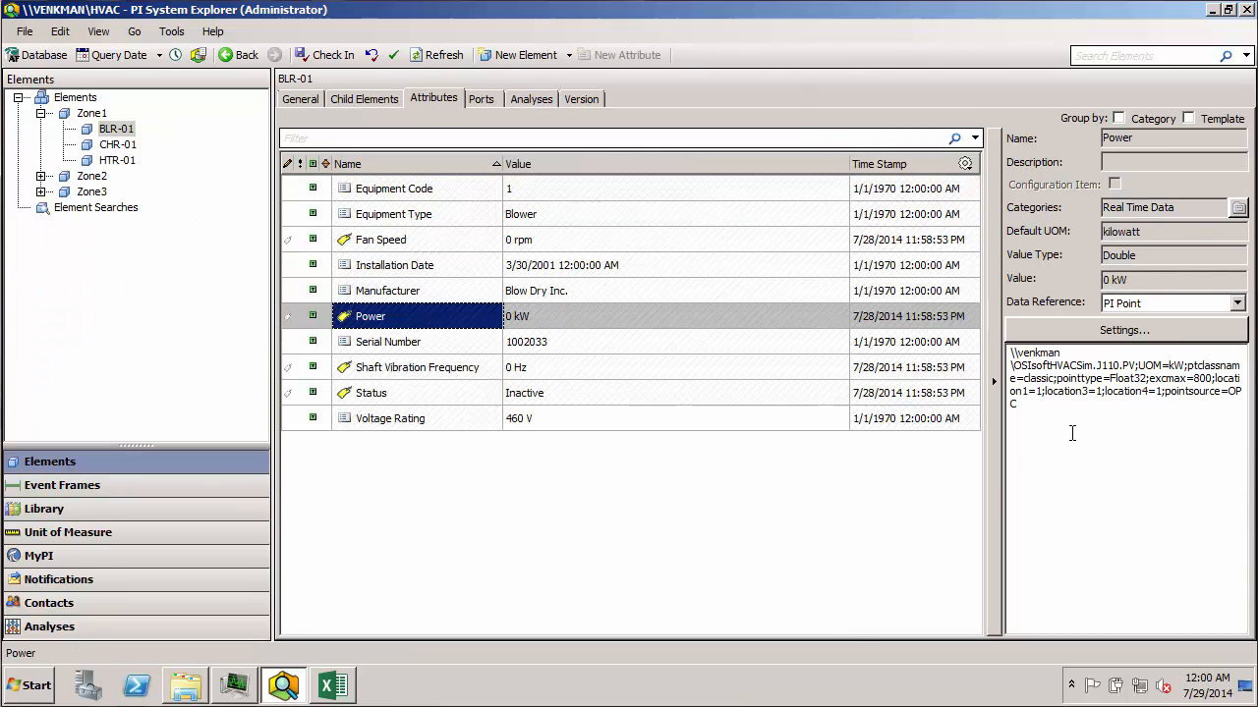
pyautogui.moveTo(1071, 432)
pyautogui.moveTo(1056, 378); pyautogui.dragTo(1085, 400)
pyautogui.moveTo(1013, 366); pyautogui.dragTo(1140, 366)
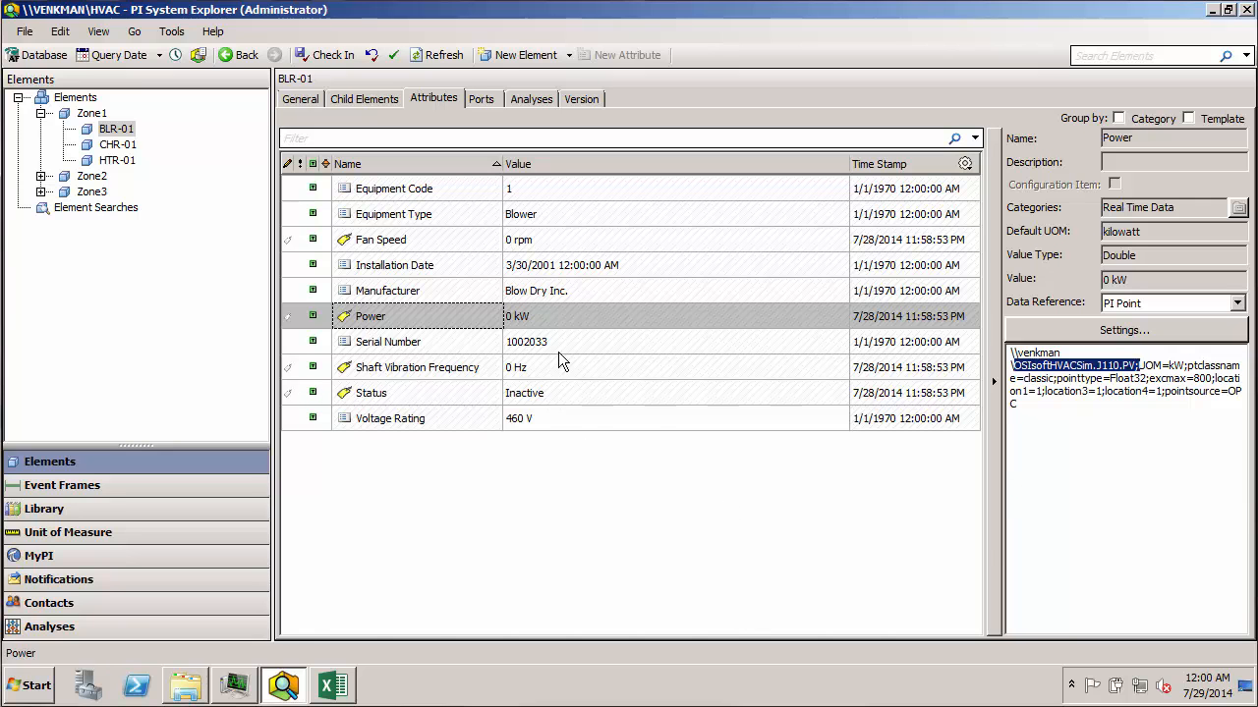
# Check the Create or Update PI Point command offered for BLR-01's Power attribute without running it
pyautogui.rightClick(541, 319)
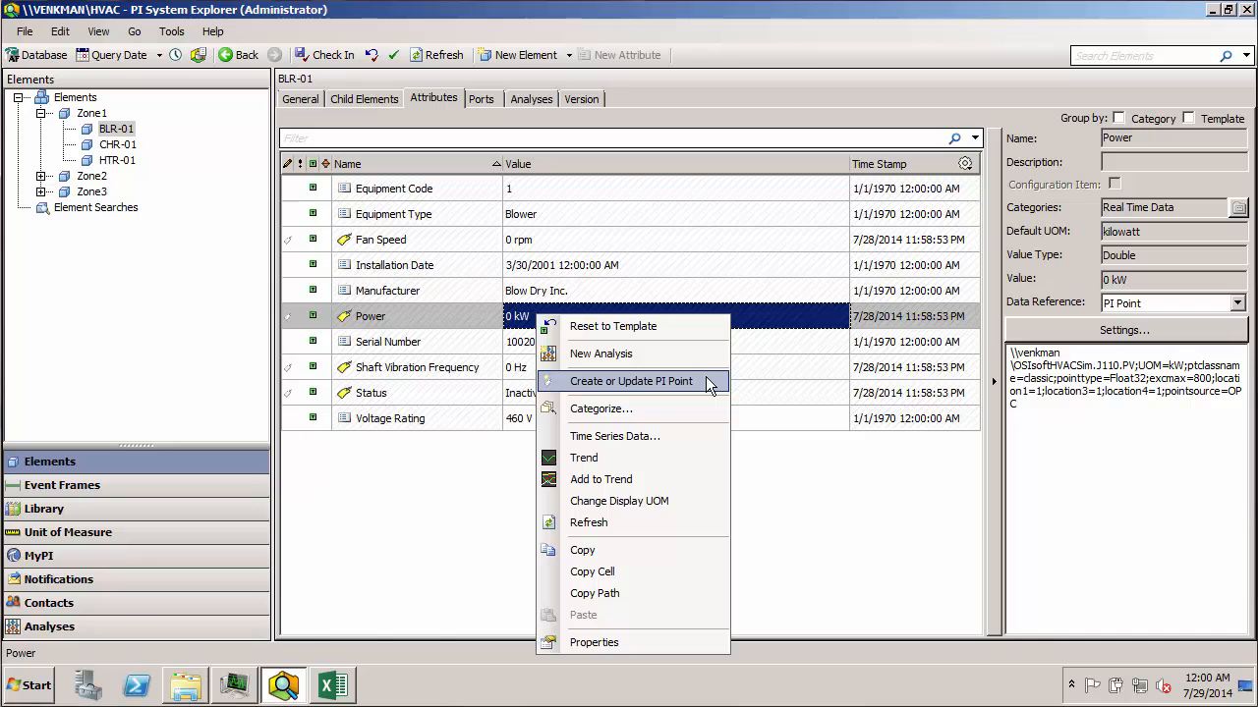
pyautogui.moveTo(705, 377); pyautogui.dragTo(786, 351)
pyautogui.press('Escape')
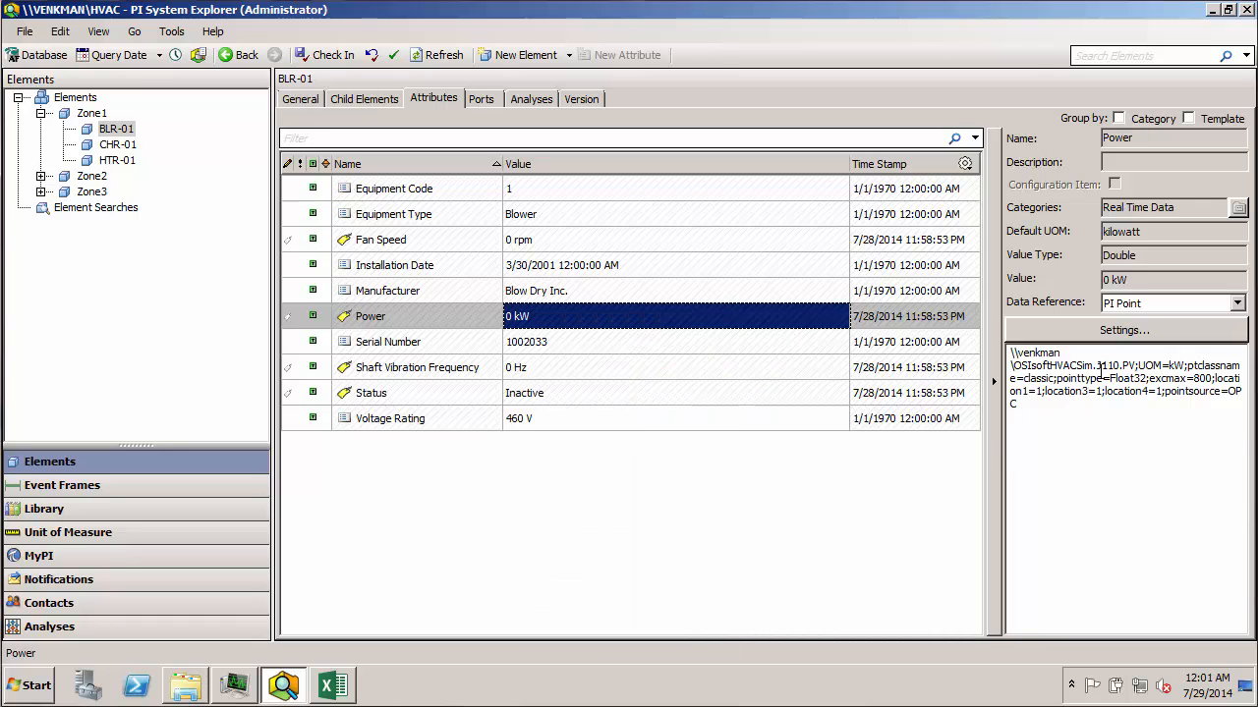
pyautogui.moveTo(1098, 370)
pyautogui.moveTo(1097, 370); pyautogui.dragTo(1148, 368)
pyautogui.moveTo(1063, 385); pyautogui.dragTo(1240, 387)
pyautogui.moveTo(1010, 399); pyautogui.dragTo(1244, 399)
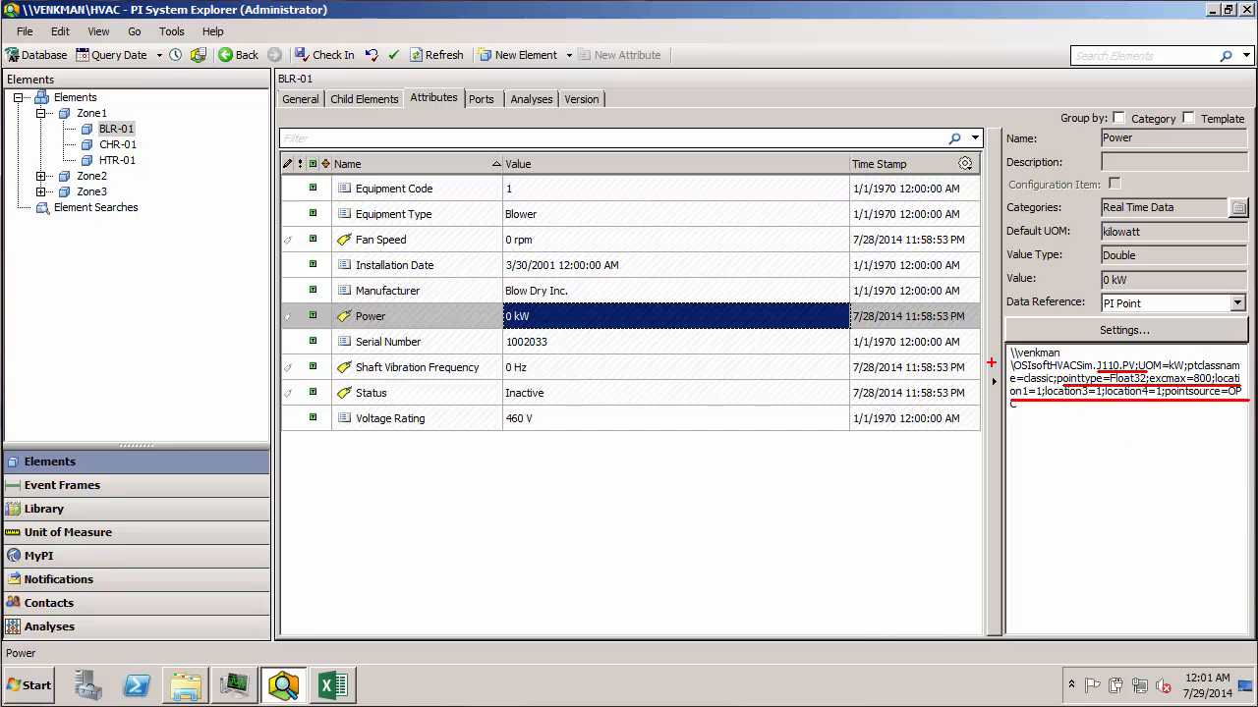
pyautogui.moveTo(1009, 354); pyautogui.dragTo(1090, 373)
pyautogui.moveTo(1090, 372); pyautogui.dragTo(1146, 373)
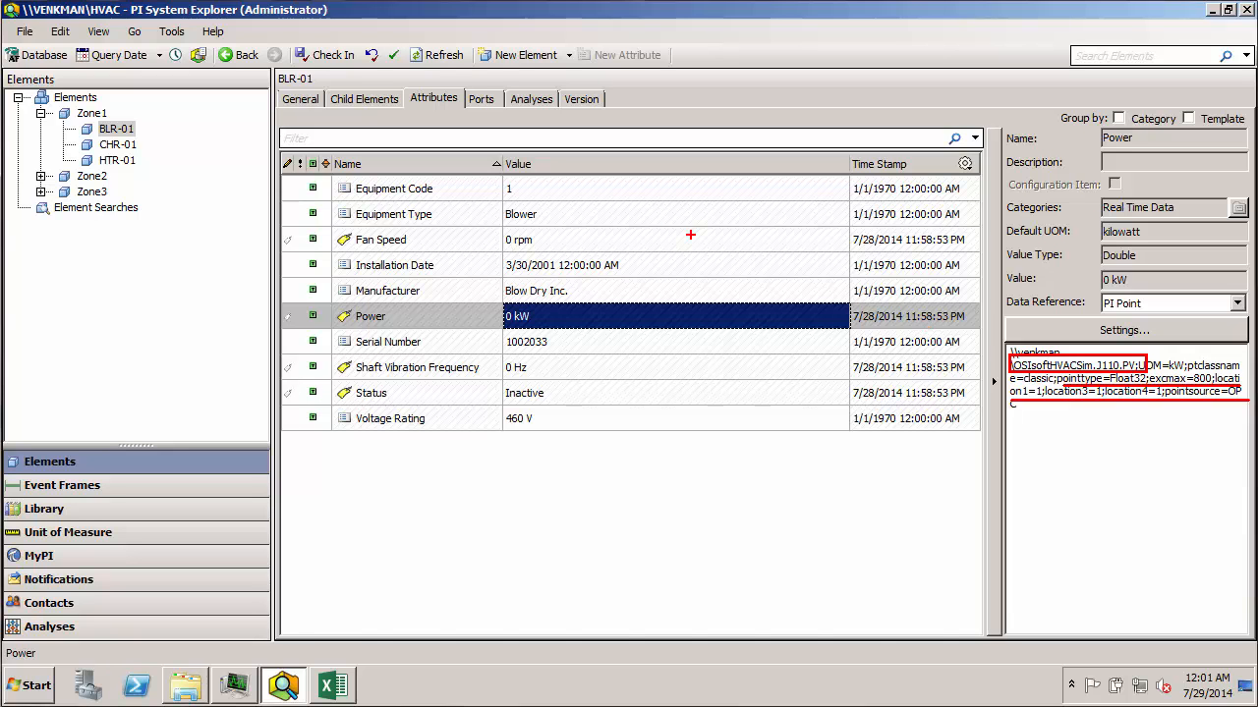
pyautogui.moveTo(303, 155)
pyautogui.mouseDown()
pyautogui.moveTo(415, 266)
pyautogui.moveTo(664, 464)
pyautogui.mouseUp()
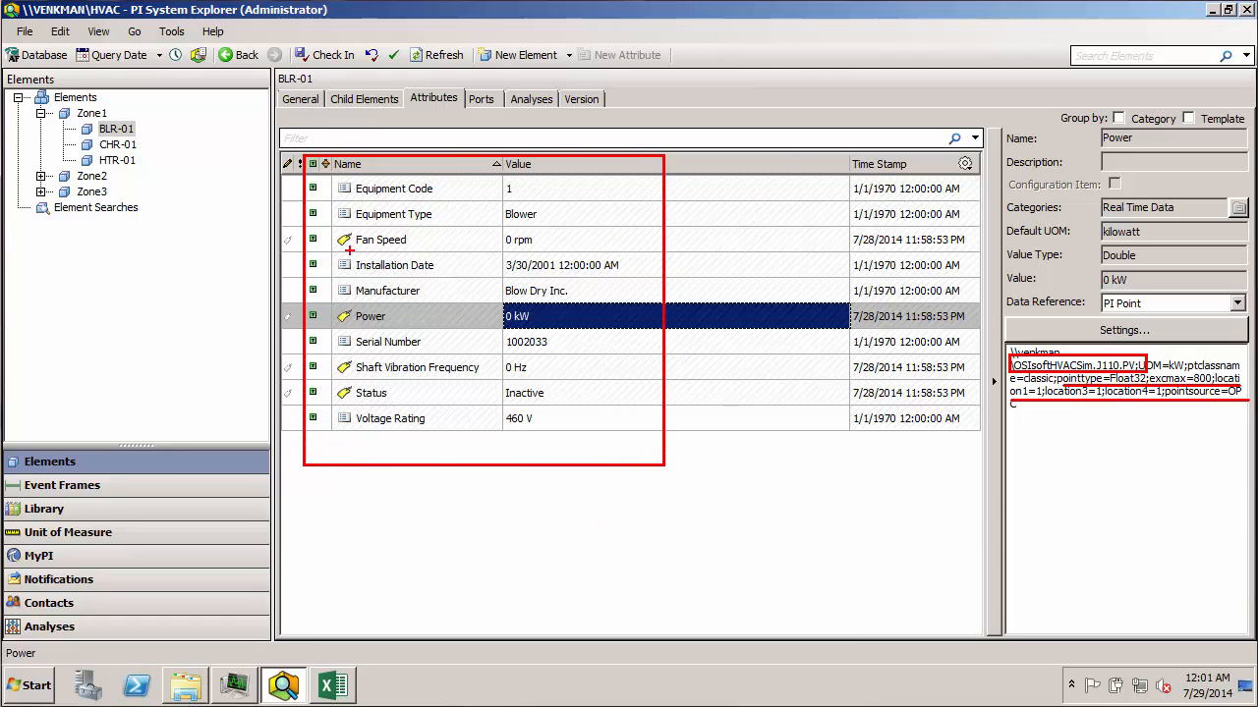
pyautogui.moveTo(335, 228)
pyautogui.mouseDown()
pyautogui.moveTo(371, 251)
pyautogui.moveTo(566, 259)
pyautogui.mouseUp()
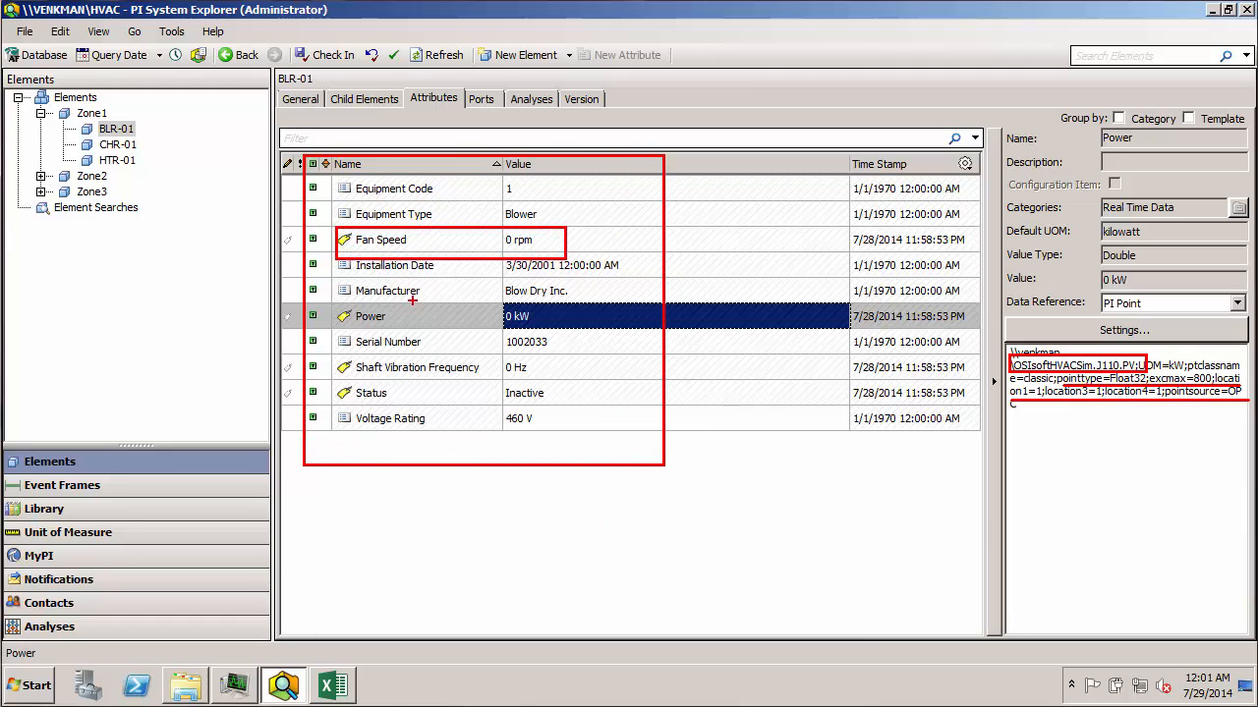
pyautogui.moveTo(330, 300)
pyautogui.mouseDown()
pyautogui.moveTo(358, 327)
pyautogui.moveTo(572, 336)
pyautogui.mouseUp()
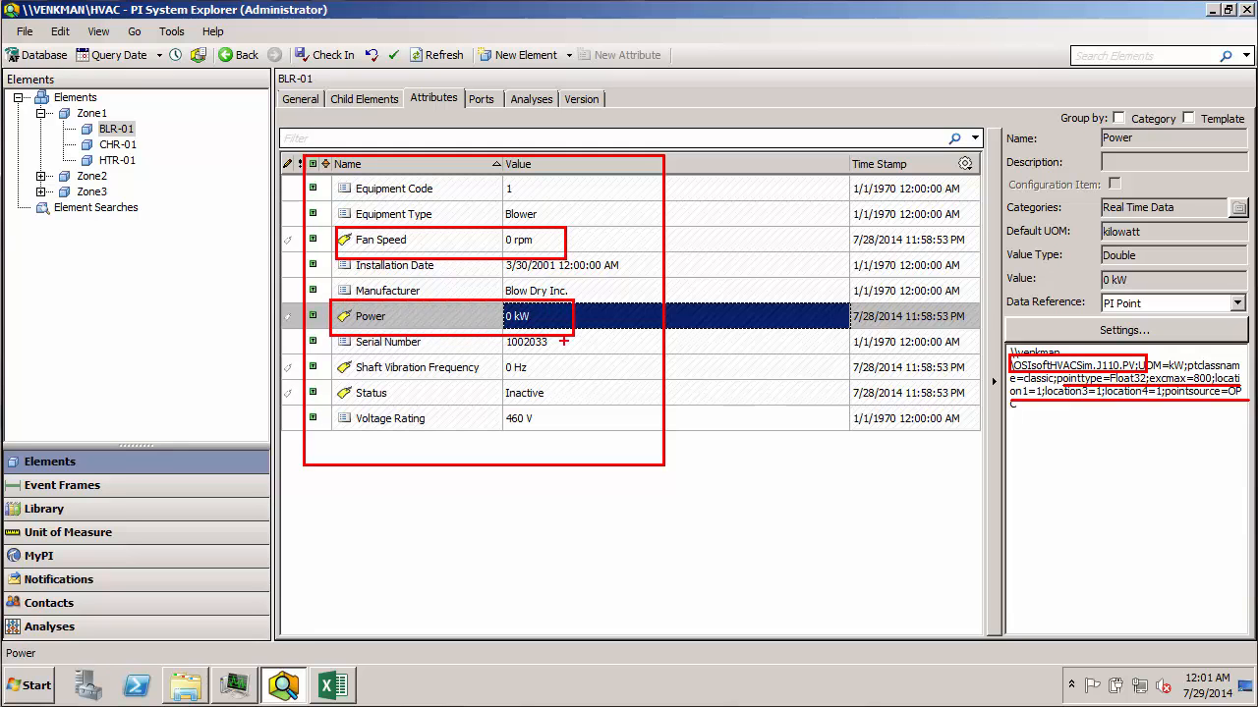
pyautogui.moveTo(333, 353)
pyautogui.mouseDown()
pyautogui.moveTo(440, 383)
pyautogui.moveTo(545, 384)
pyautogui.mouseUp()
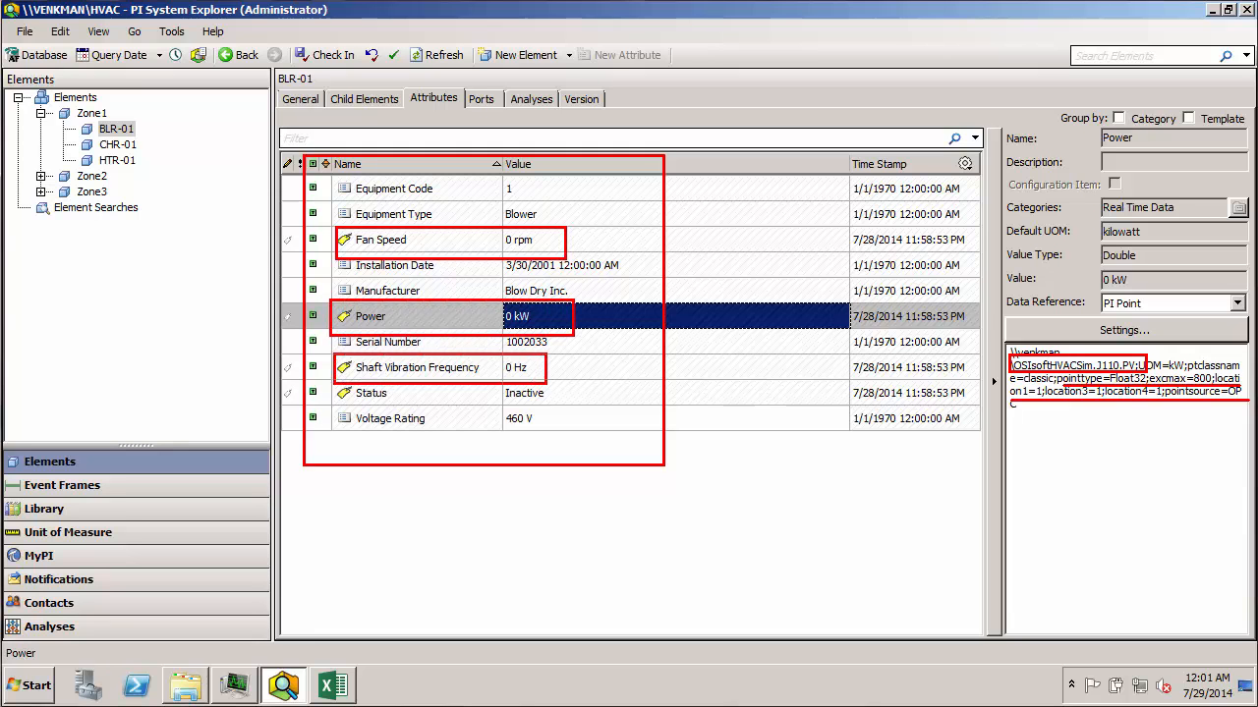
pyautogui.moveTo(328, 382); pyautogui.dragTo(486, 406)
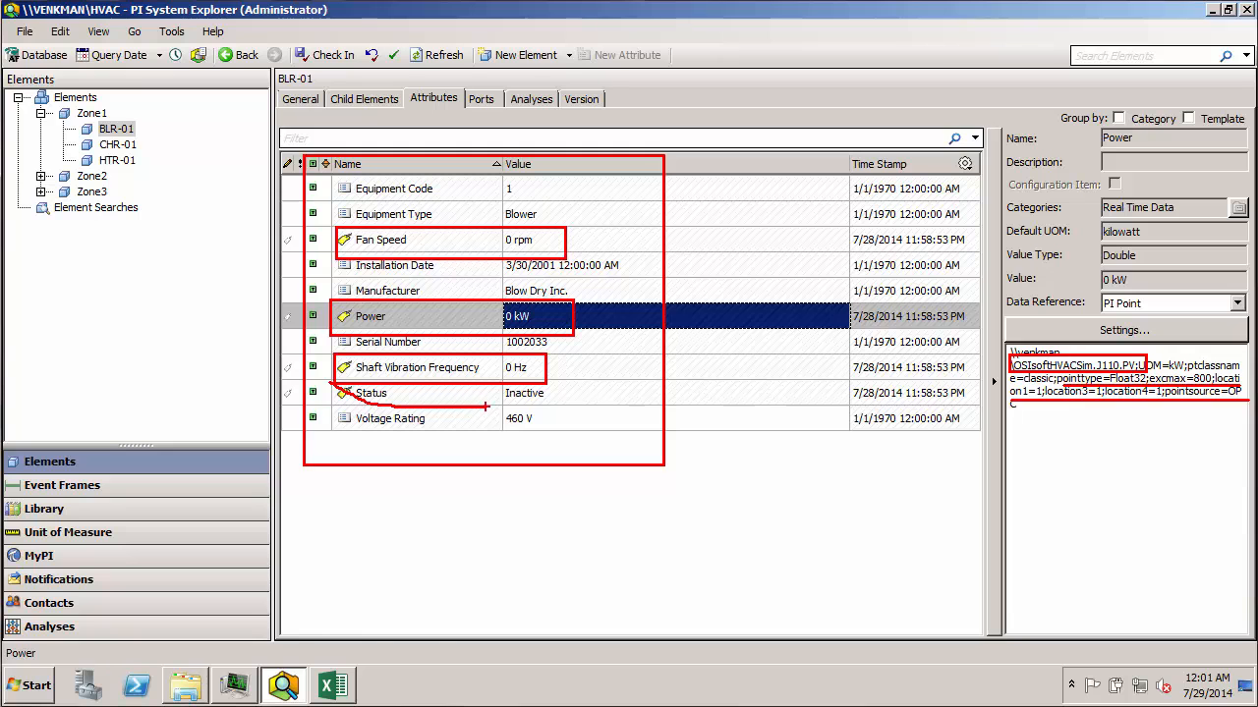
pyautogui.moveTo(332, 380)
pyautogui.mouseDown()
pyautogui.moveTo(381, 401)
pyautogui.moveTo(559, 405)
pyautogui.mouseUp()
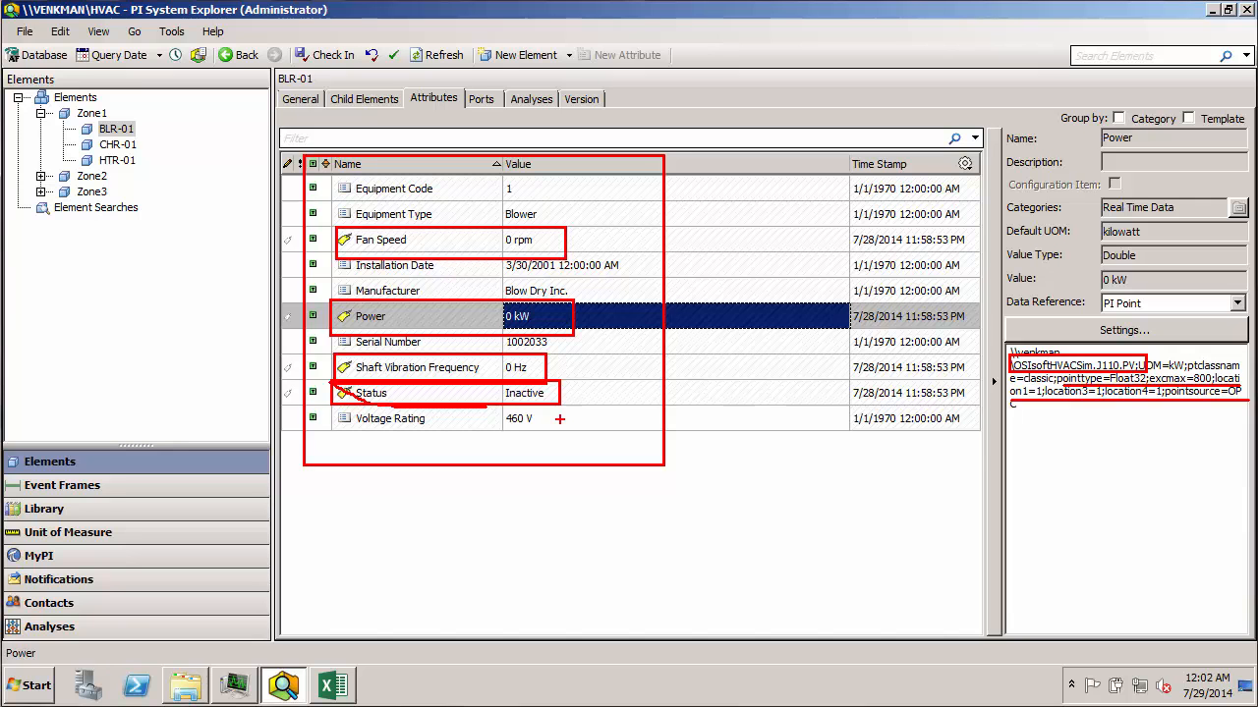
pyautogui.press('Escape')
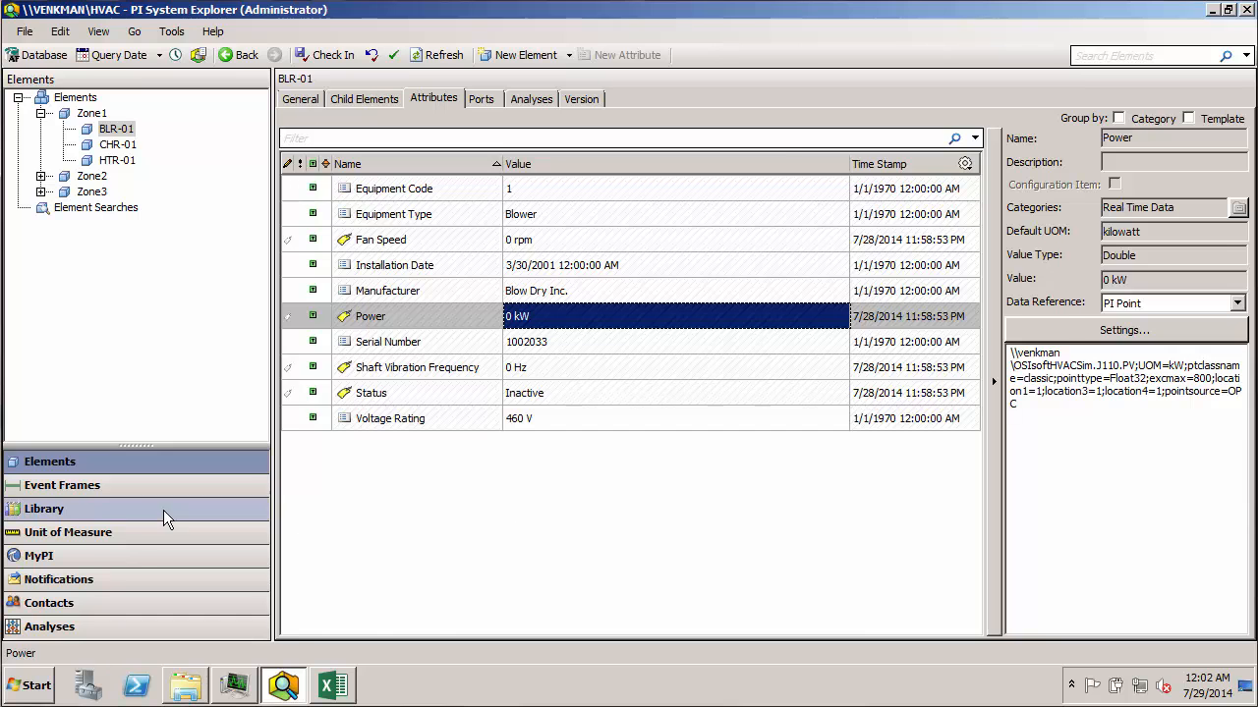
# Return to the library and reopen the tag creation settings of the Equipment Template's Power attribute
pyautogui.click(90, 508)
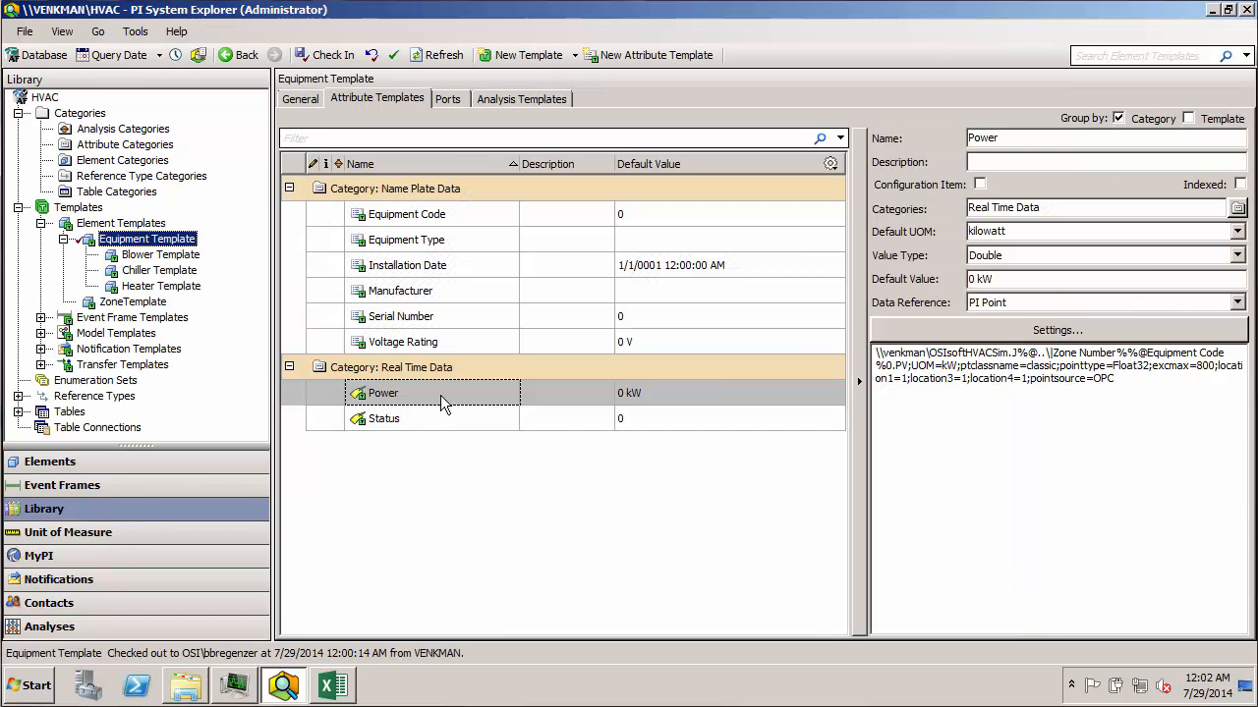
pyautogui.click(1059, 330)
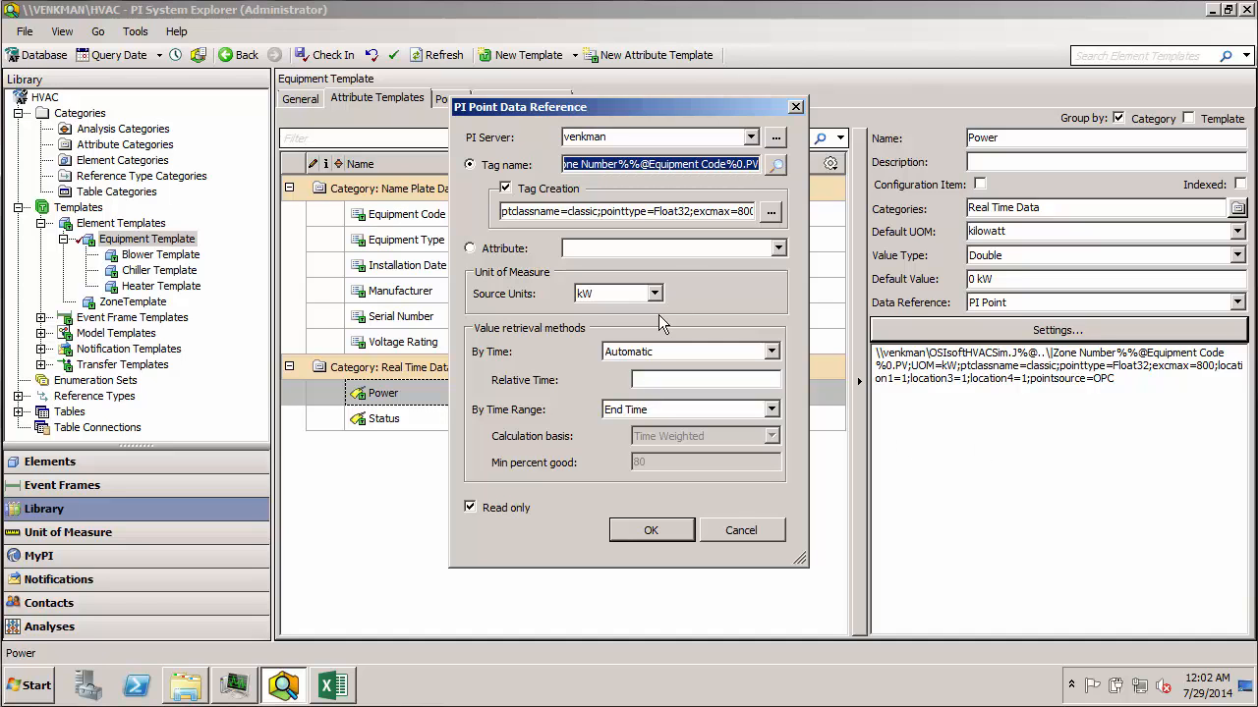
pyautogui.click(770, 212)
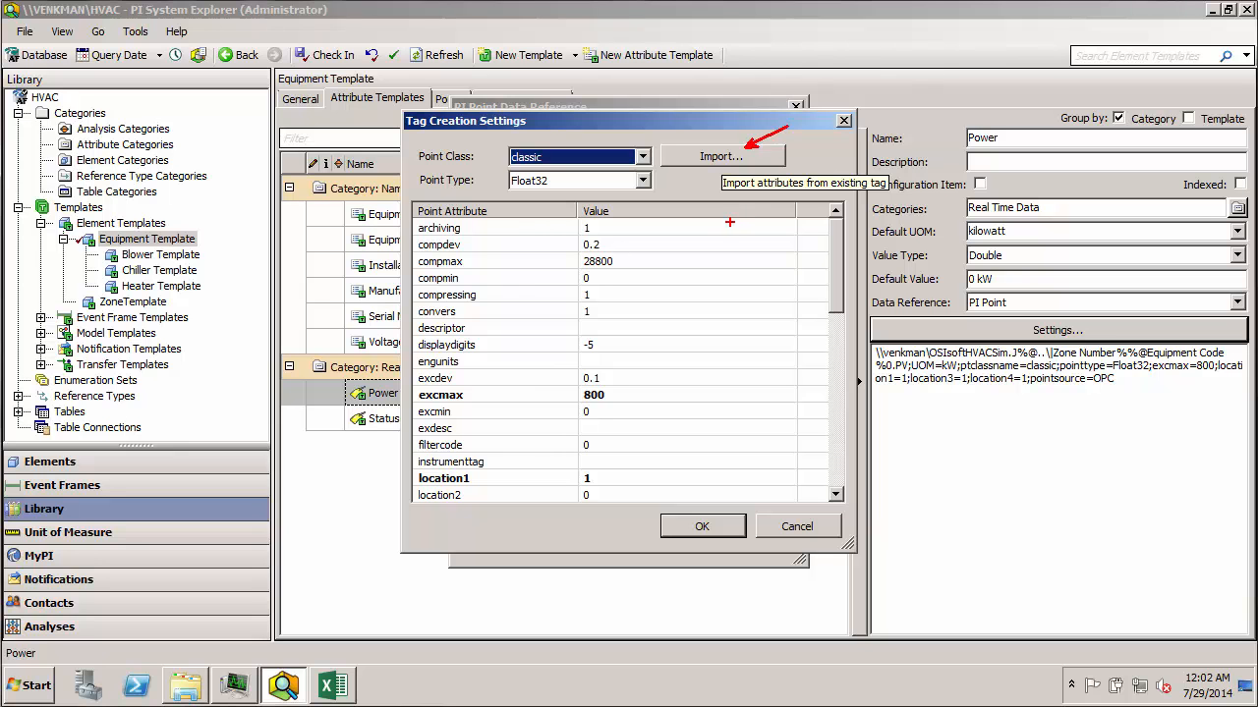
# Choose the existing tag OSIsoftHVACSim.J110.PV as the source for importing point attributes
pyautogui.click(731, 157)
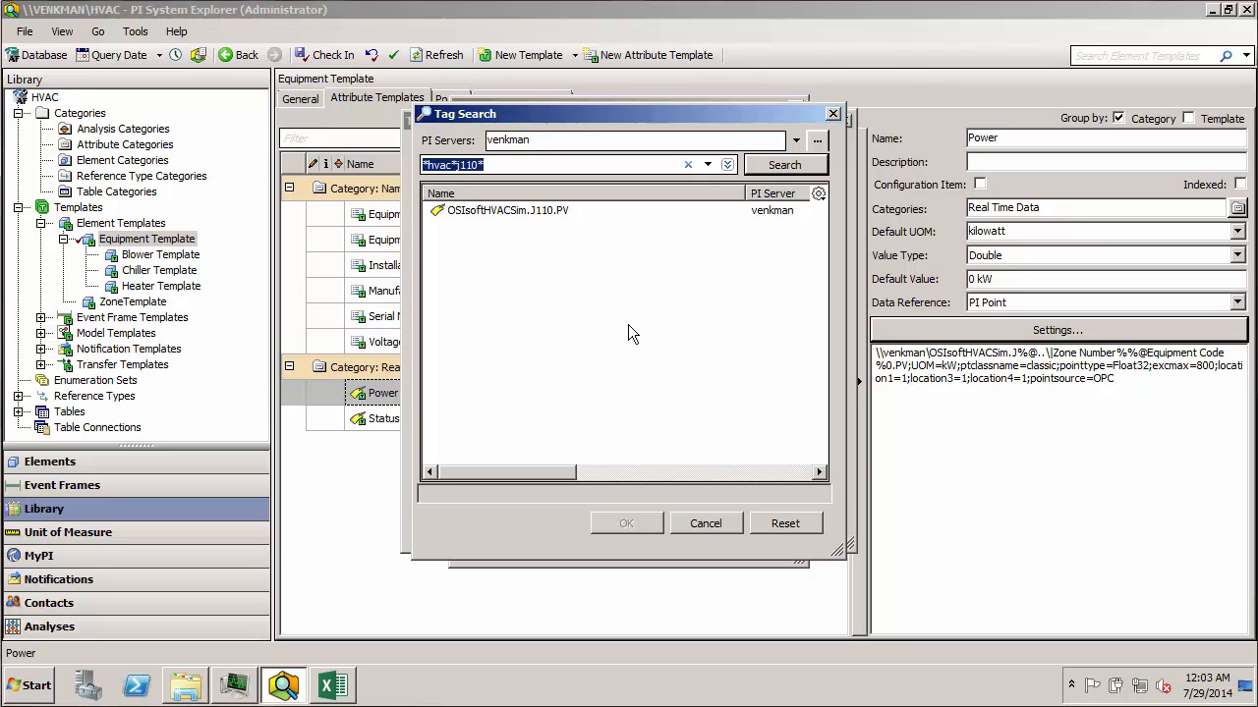
pyautogui.click(484, 165)
pyautogui.moveTo(456, 165); pyautogui.dragTo(478, 165)
pyautogui.click(540, 211)
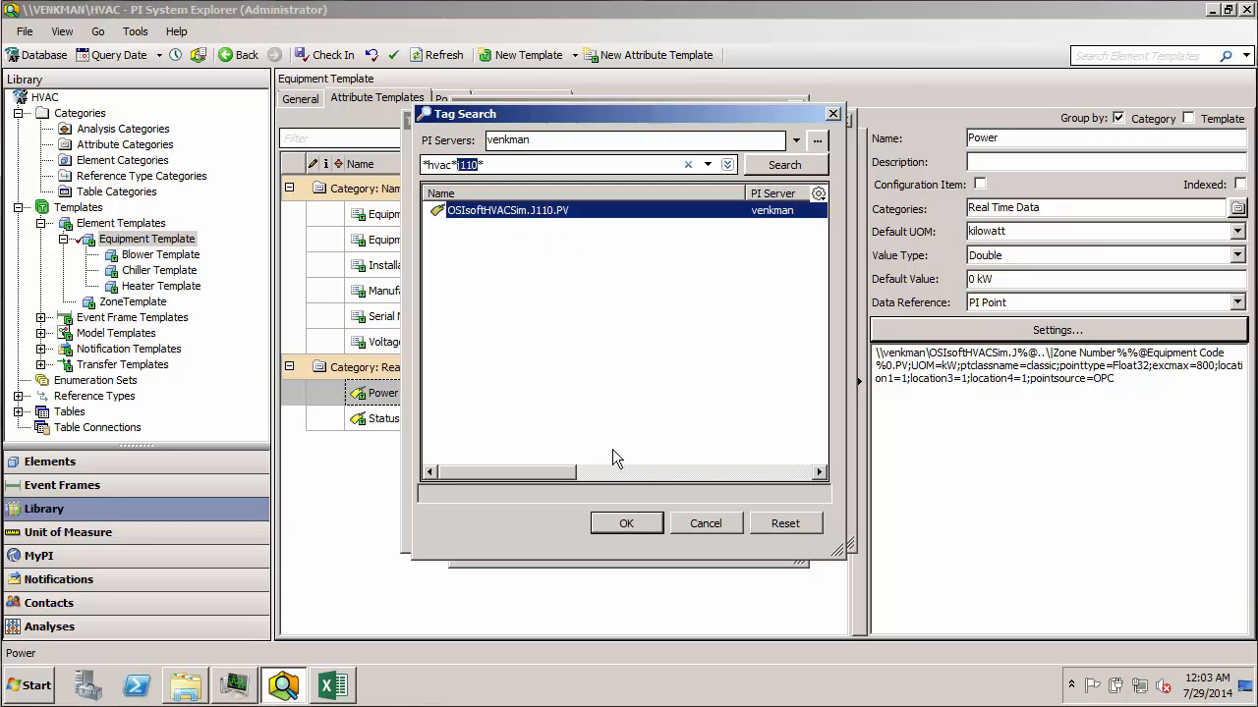
pyautogui.click(636, 522)
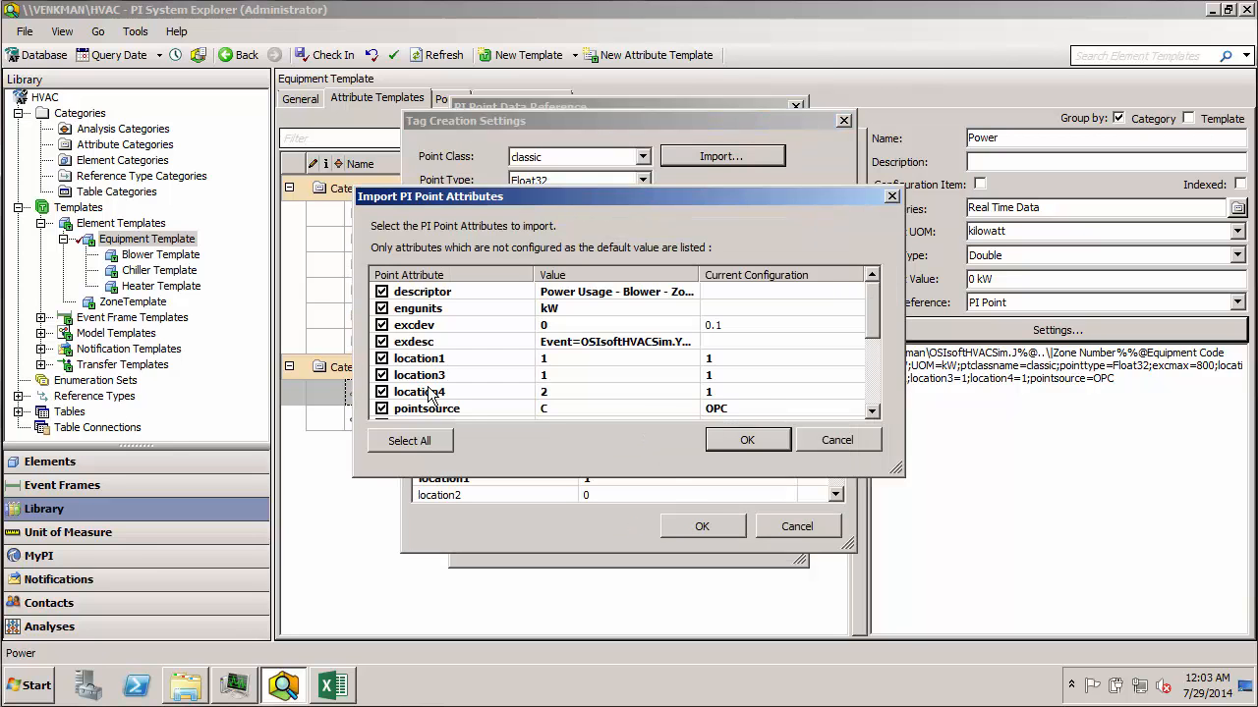
# Import the source tag's listed non-default point attributes, including descriptor, engunits, excdev and exdesc
pyautogui.moveTo(661, 475); pyautogui.dragTo(656, 625)
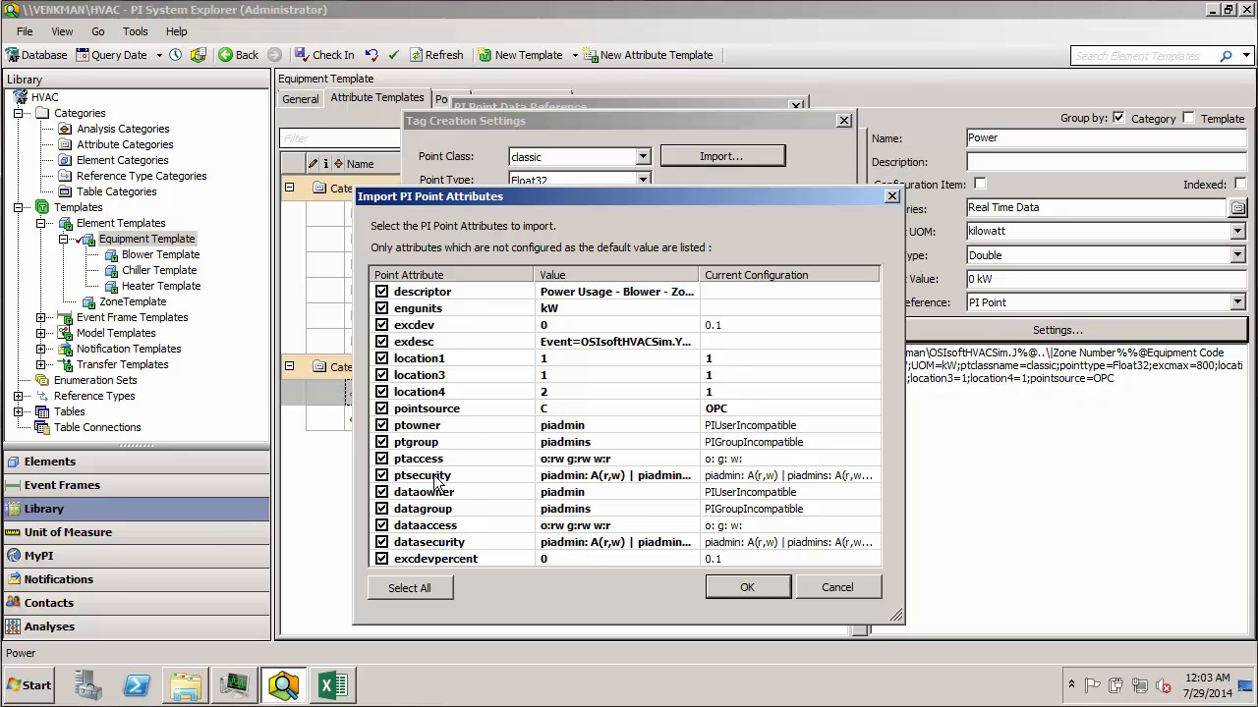
pyautogui.click(382, 342)
pyautogui.click(381, 342)
pyautogui.click(382, 409)
pyautogui.click(382, 411)
pyautogui.click(725, 584)
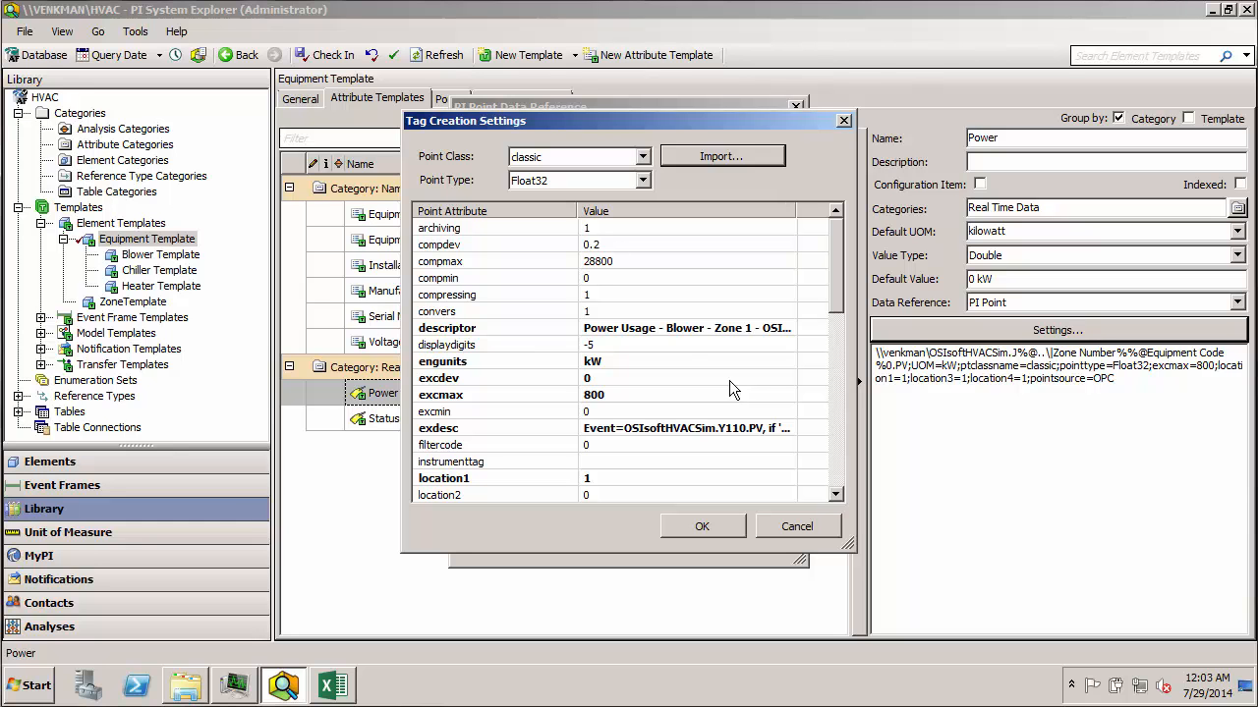
pyautogui.click(682, 331)
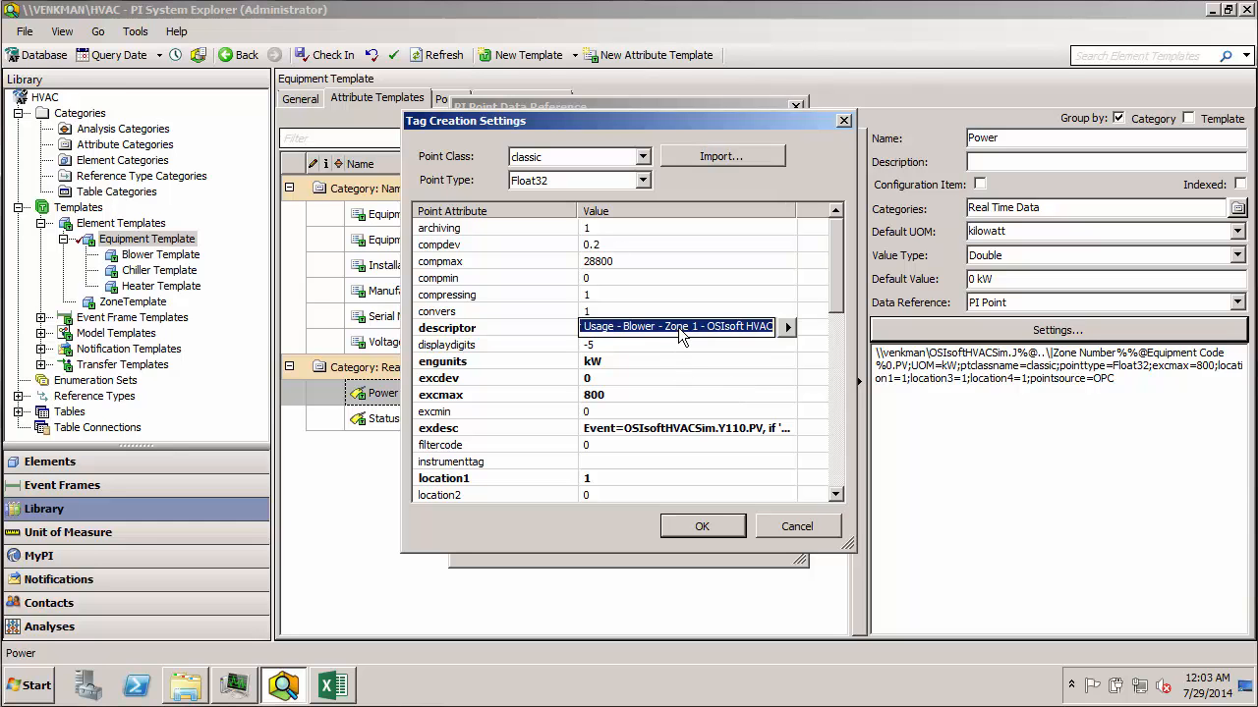
pyautogui.click(625, 332)
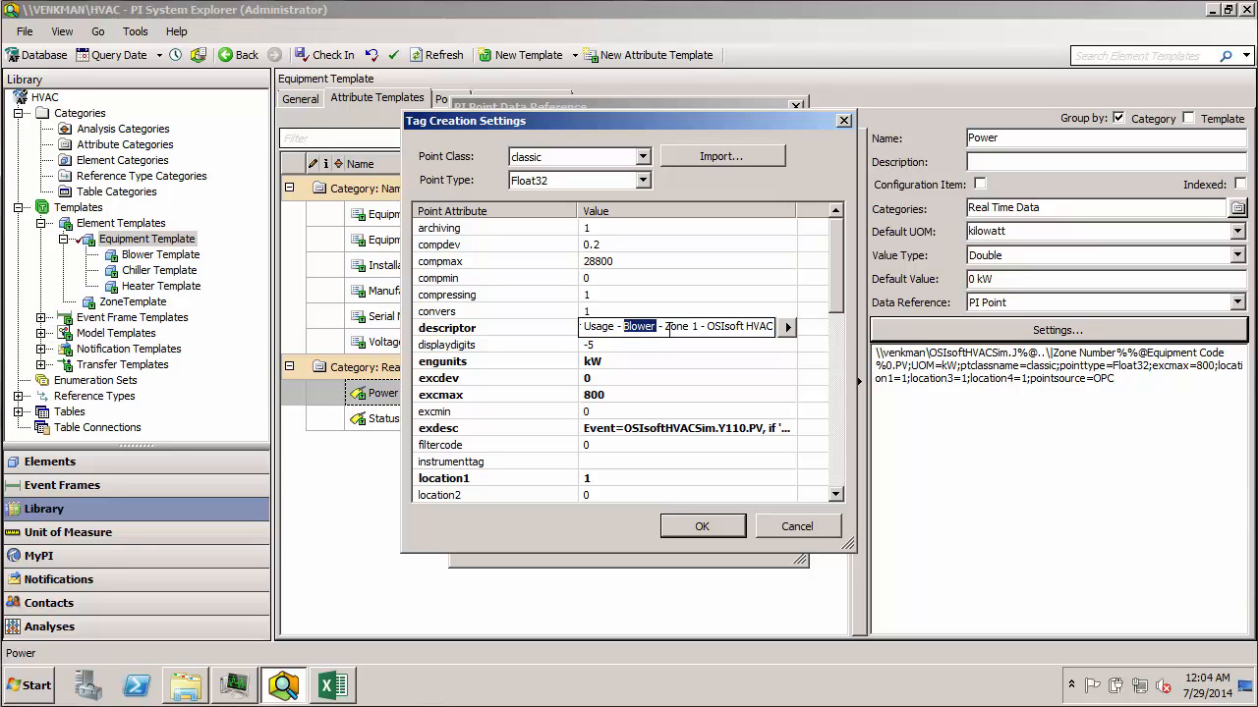
pyautogui.moveTo(665, 328); pyautogui.dragTo(698, 327)
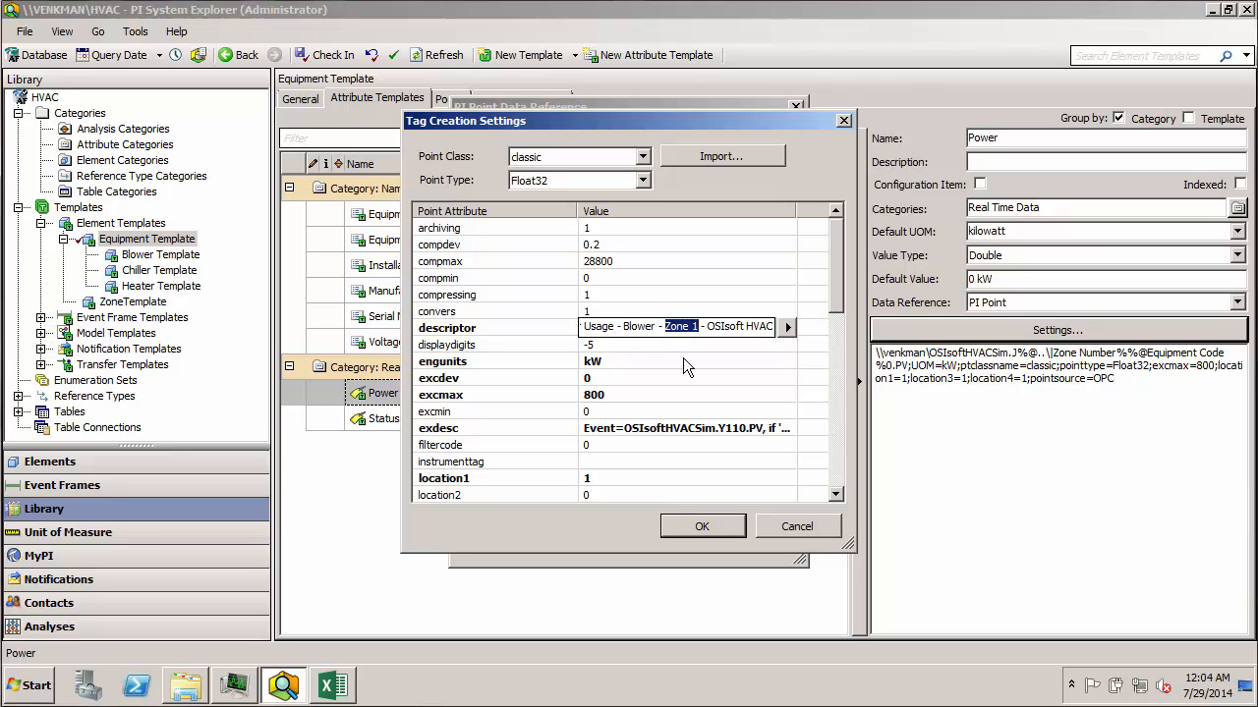
pyautogui.click(652, 327)
pyautogui.moveTo(623, 330); pyautogui.dragTo(630, 330)
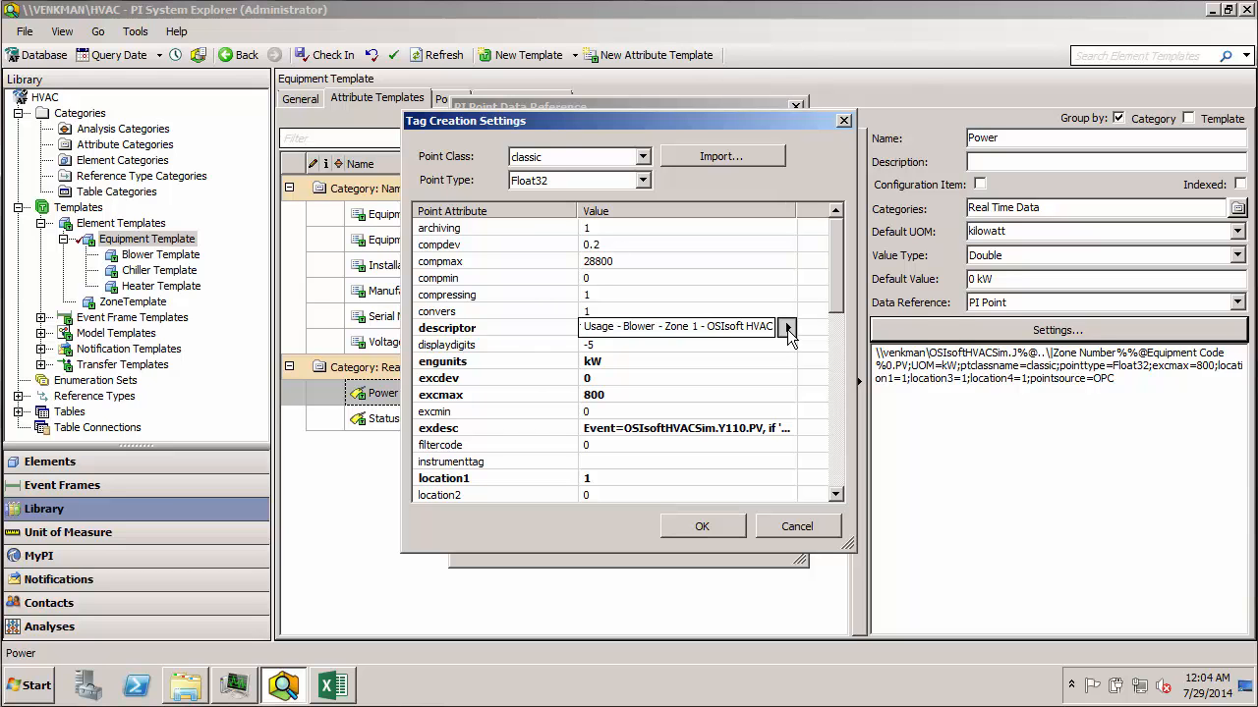
pyautogui.click(787, 327)
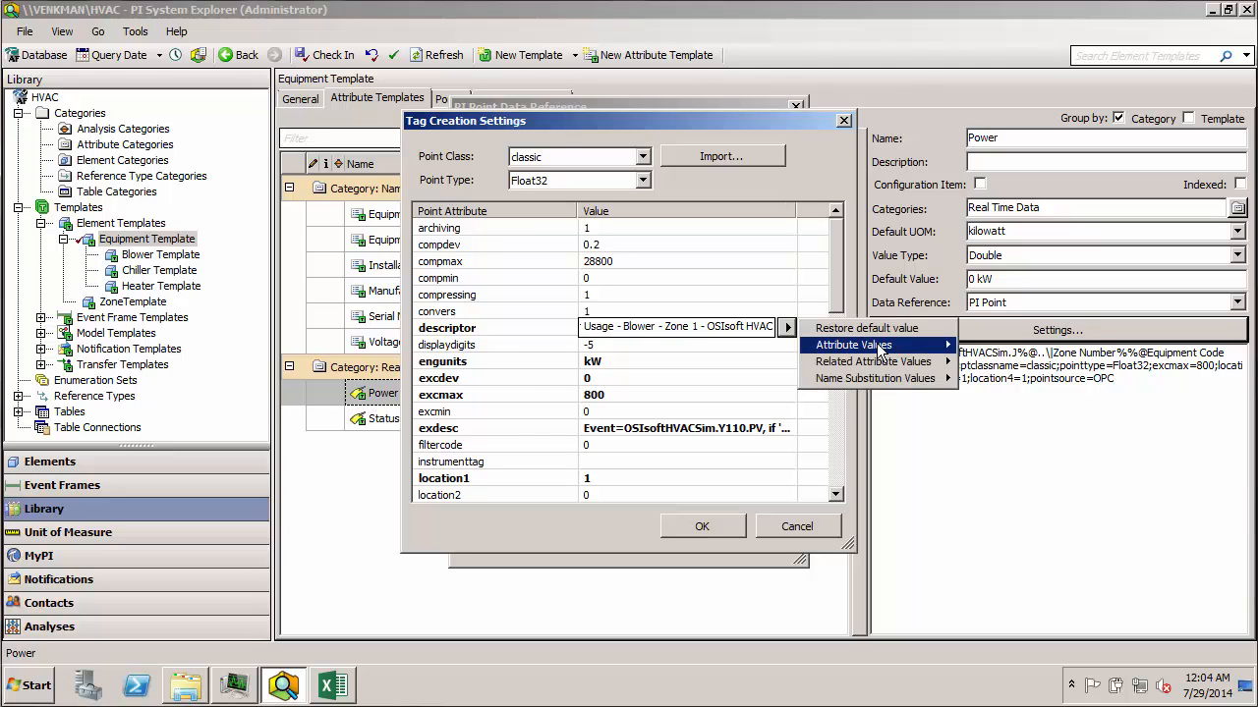
pyautogui.moveTo(874, 348)
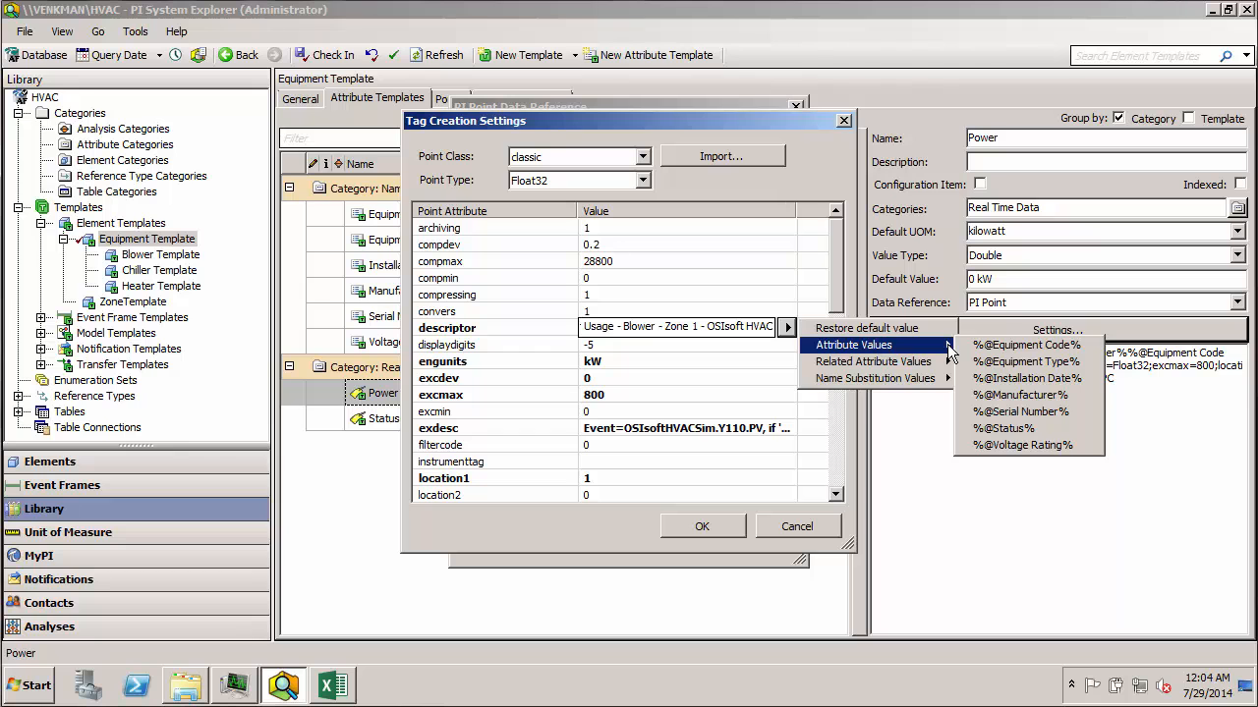
pyautogui.click(1040, 362)
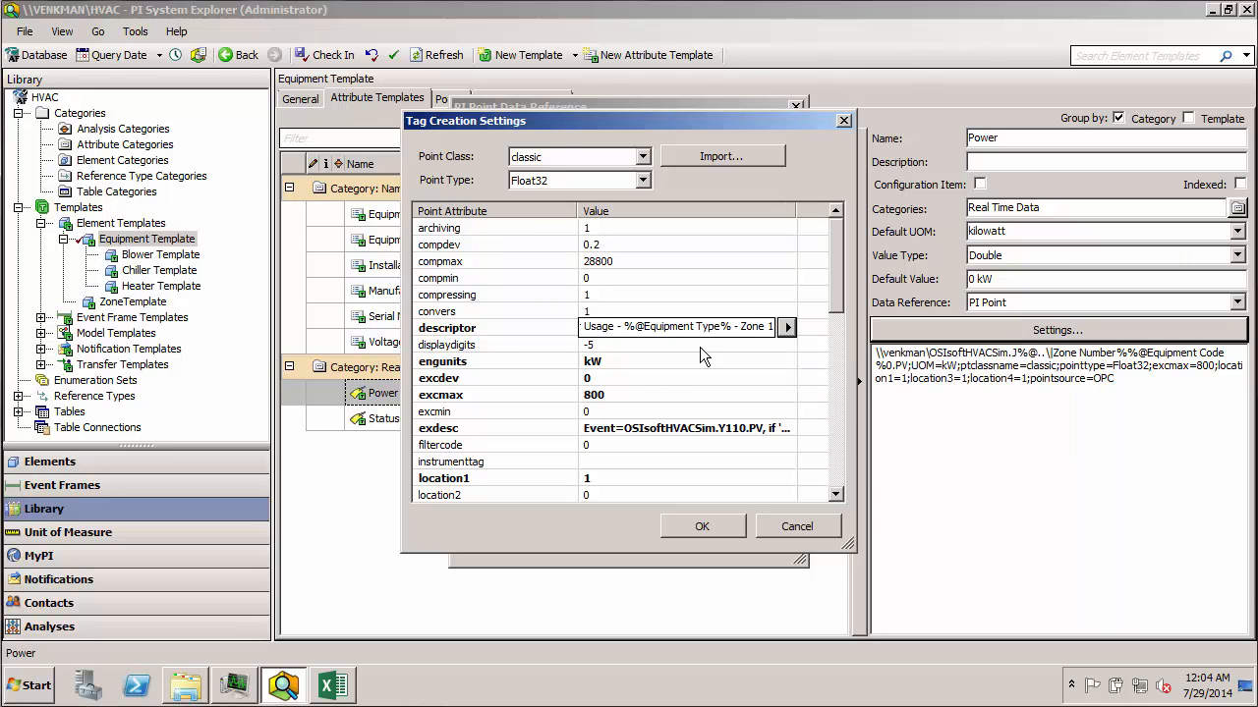
# Check which attribute and related attribute substitutions are available for the zone number in the descriptor
pyautogui.doubleClick(769, 326)
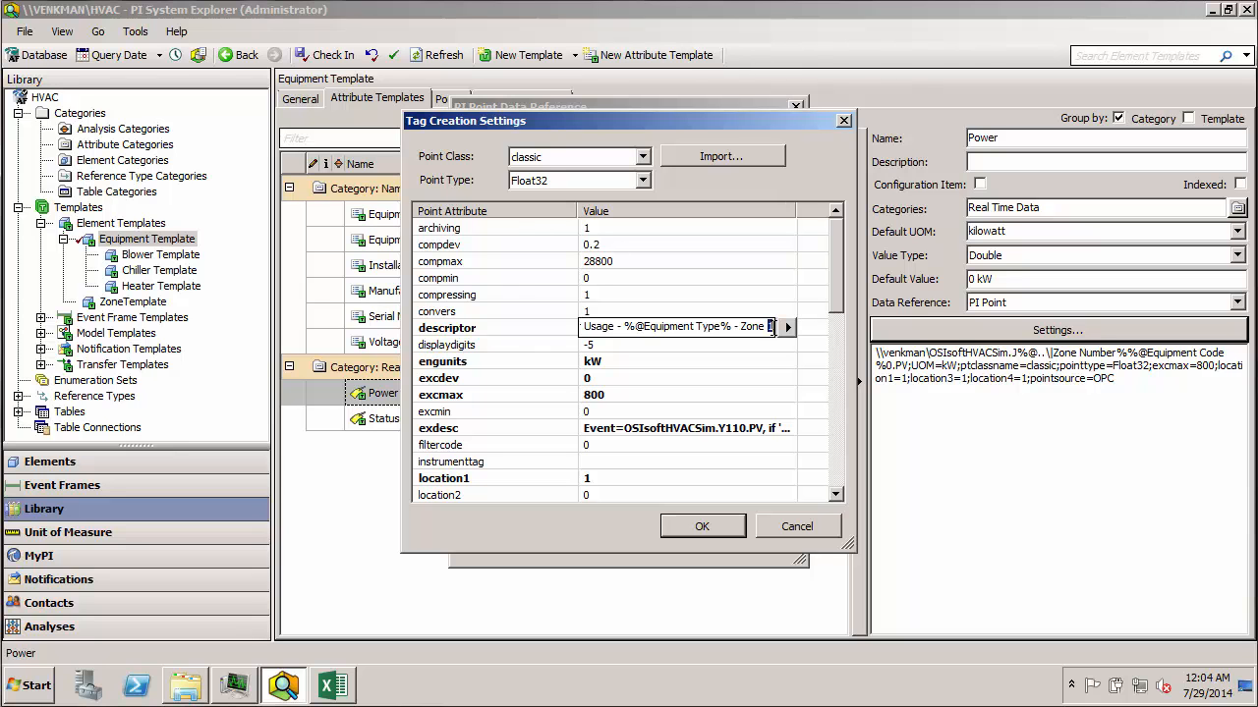
pyautogui.click(788, 327)
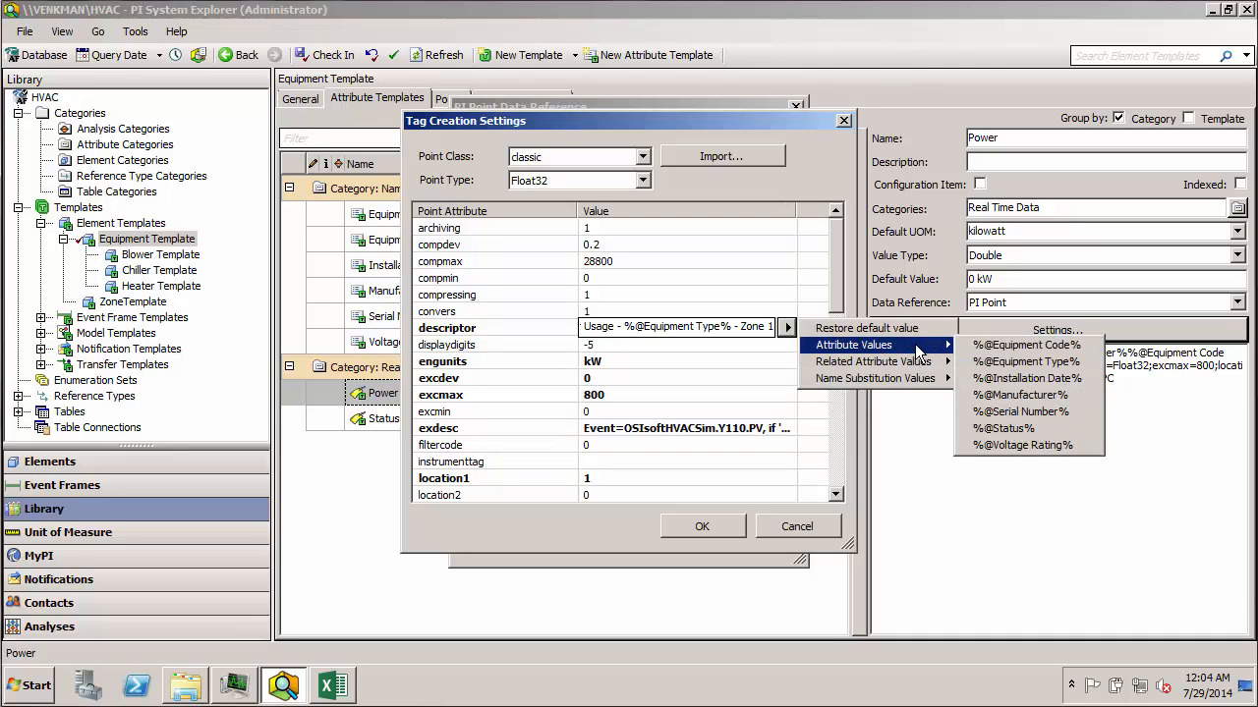
pyautogui.moveTo(923, 368)
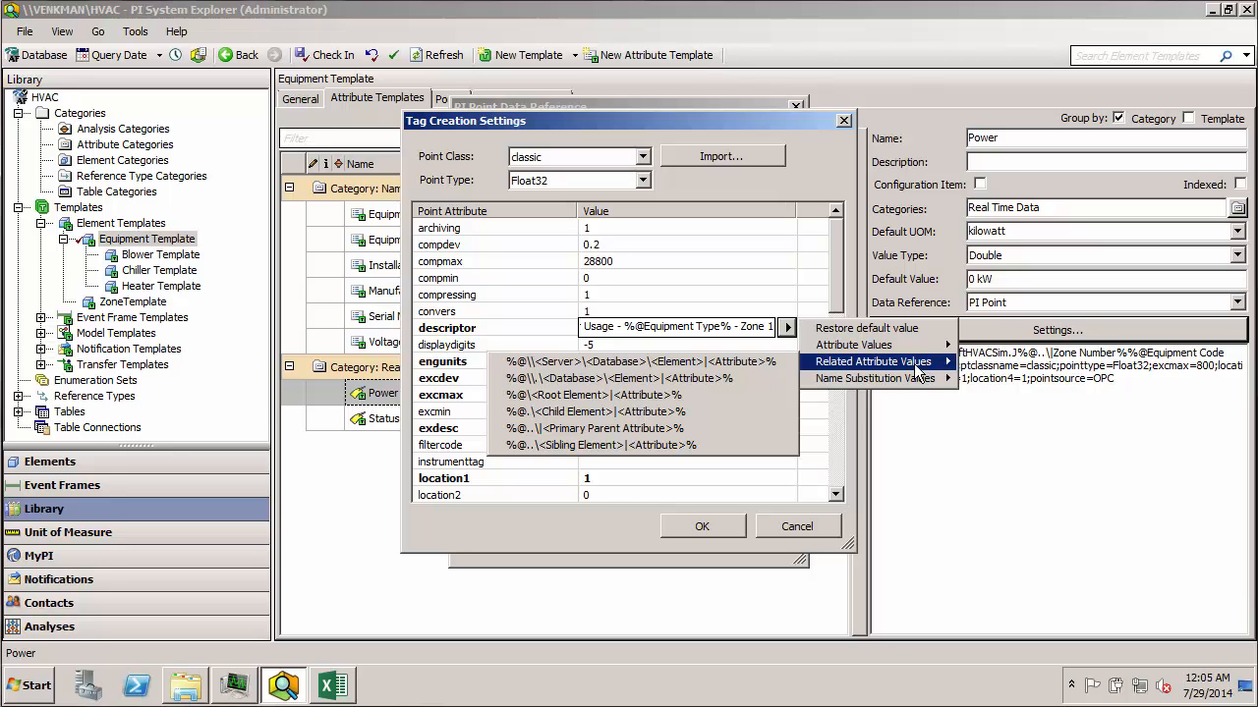
pyautogui.click(747, 328)
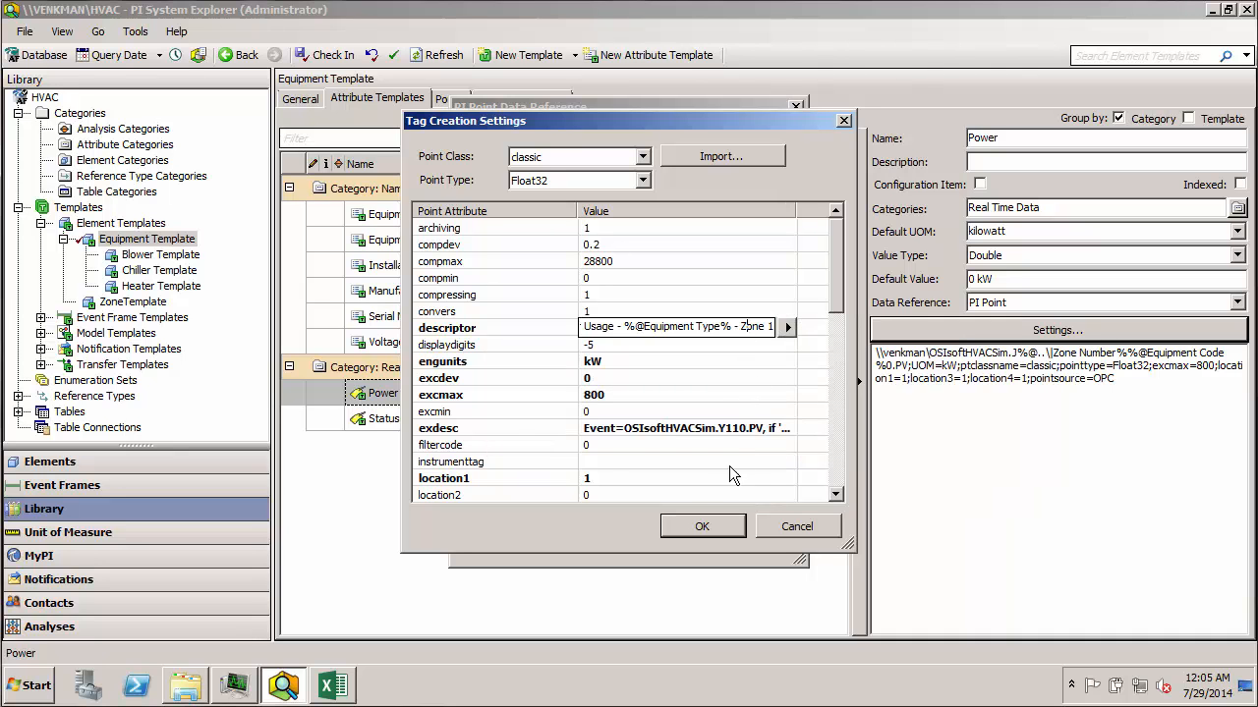
# Examine the equipment digits in the exdesc point attribute and apply the tag creation settings to the Power attribute
pyautogui.click(735, 428)
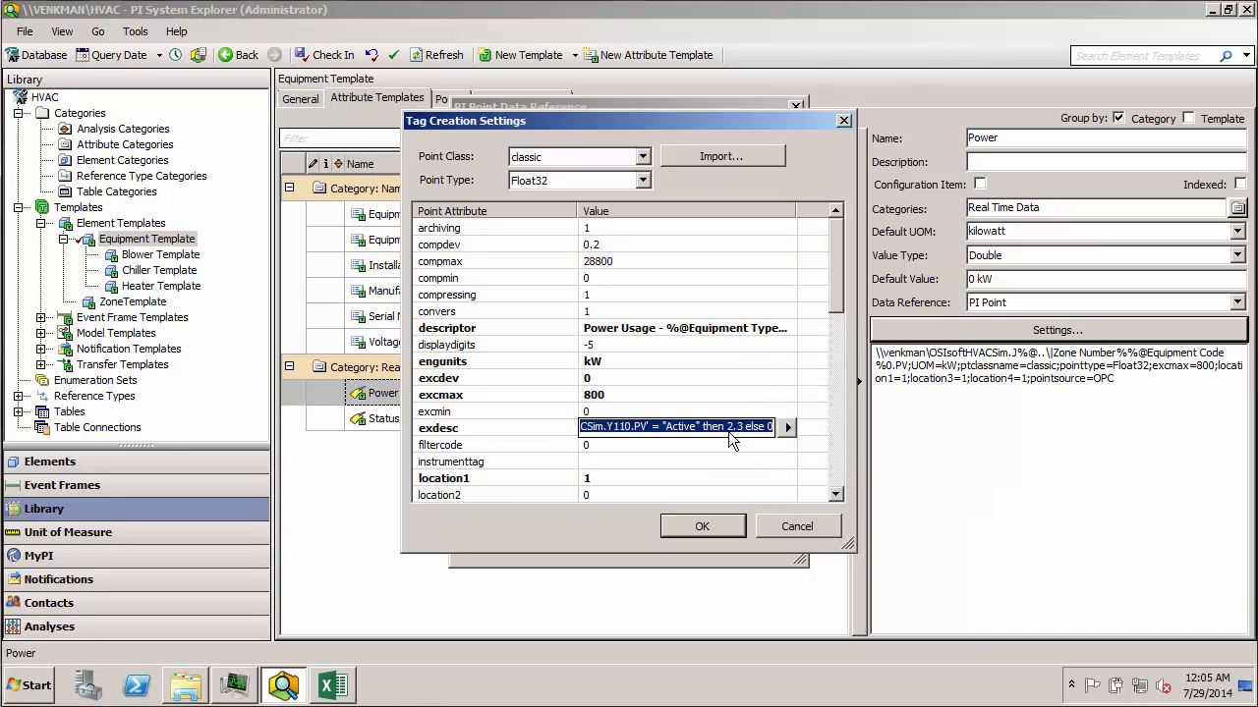
pyautogui.click(616, 428)
pyautogui.moveTo(623, 428); pyautogui.dragTo(630, 428)
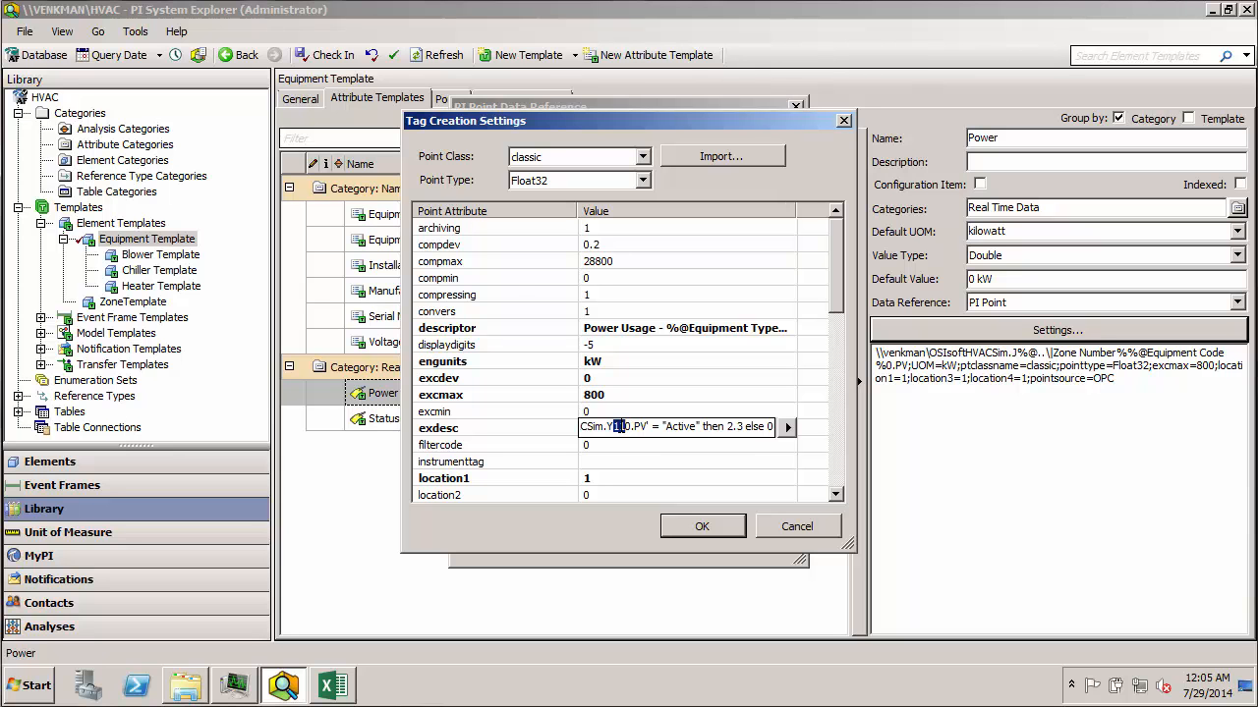
pyautogui.click(701, 527)
pyautogui.click(652, 528)
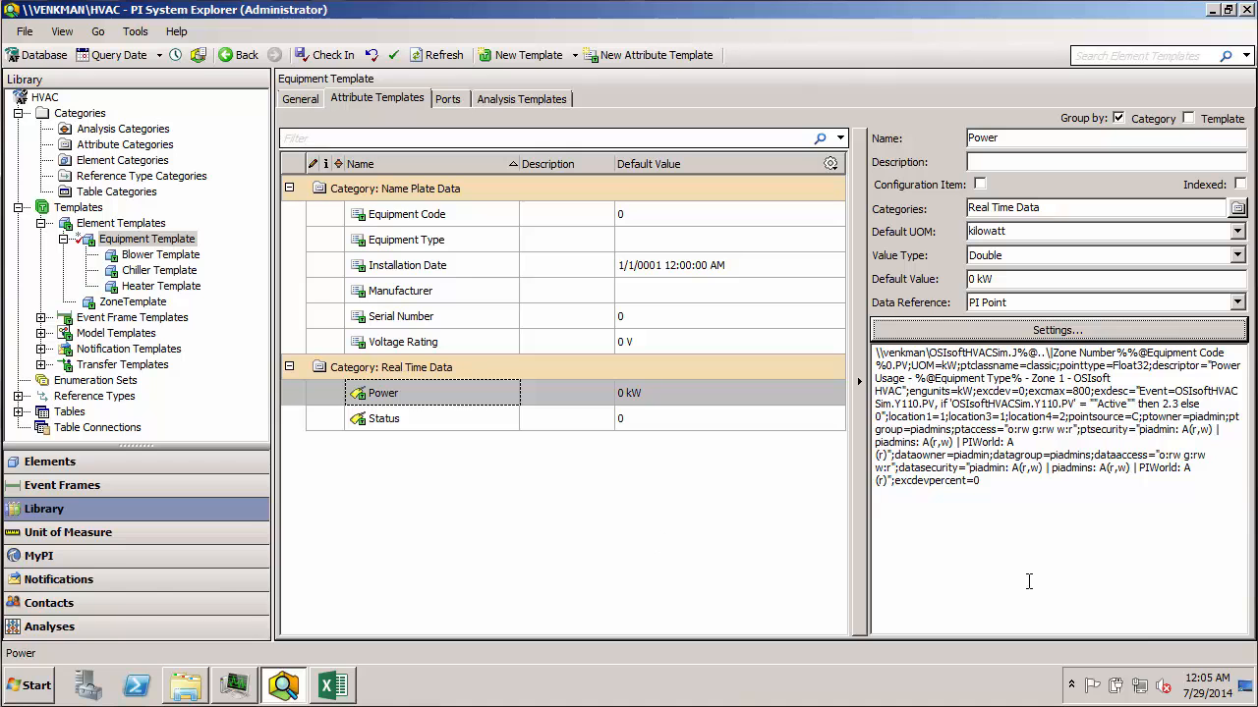
# Replace the zone number 1 in the descriptor of Power's configuration string with the %@..\|Zone Number% substitution
pyautogui.moveTo(1028, 581)
pyautogui.doubleClick(1060, 378)
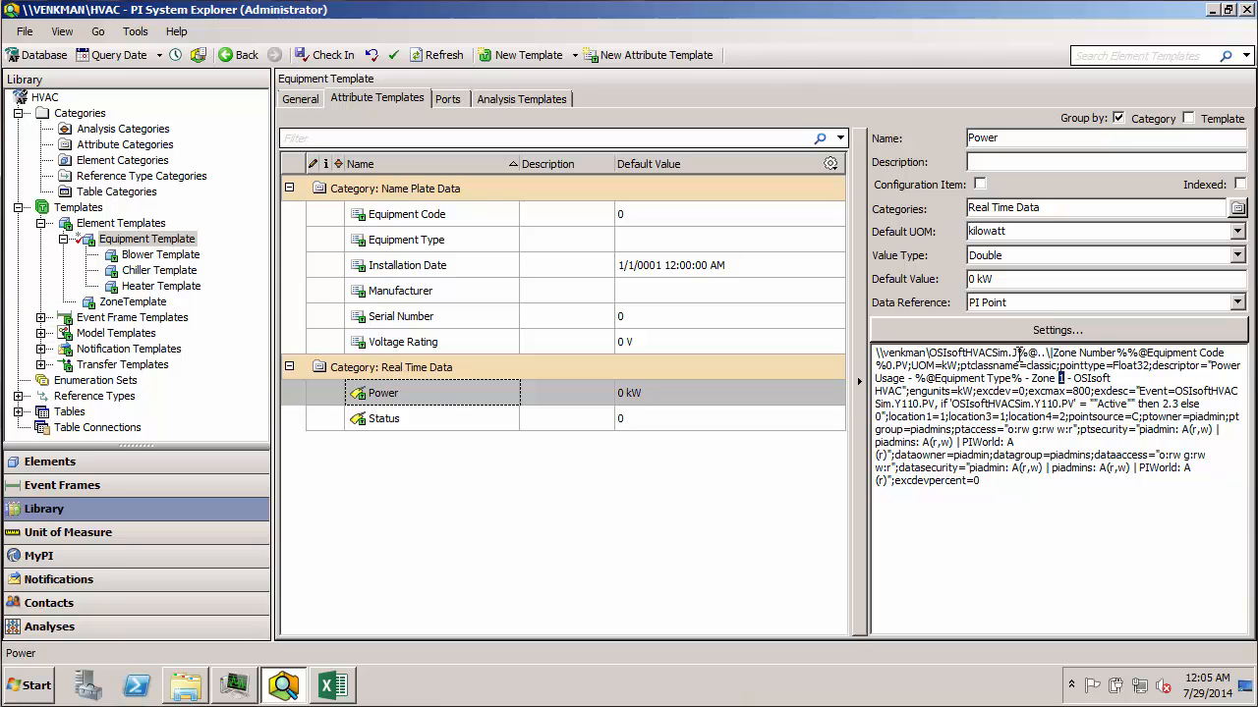
pyautogui.moveTo(1018, 354); pyautogui.dragTo(1126, 360)
pyautogui.hotkey('ctrl', 'c')
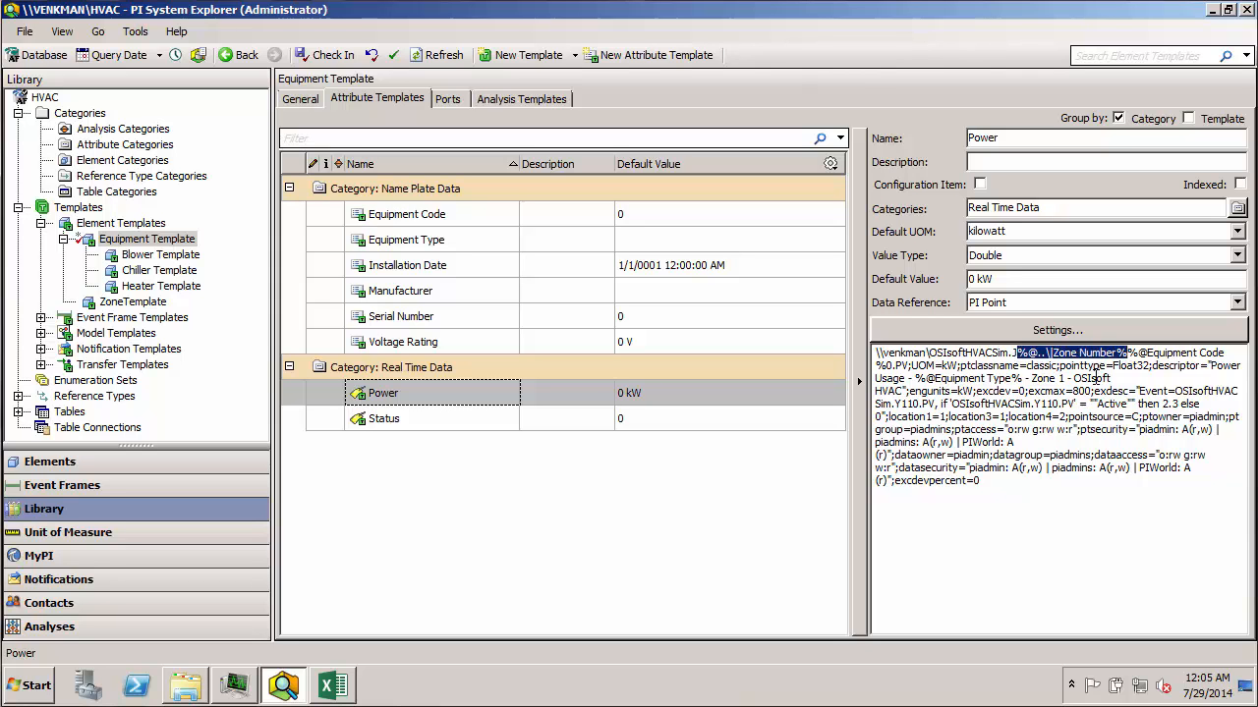
pyautogui.doubleClick(1061, 378)
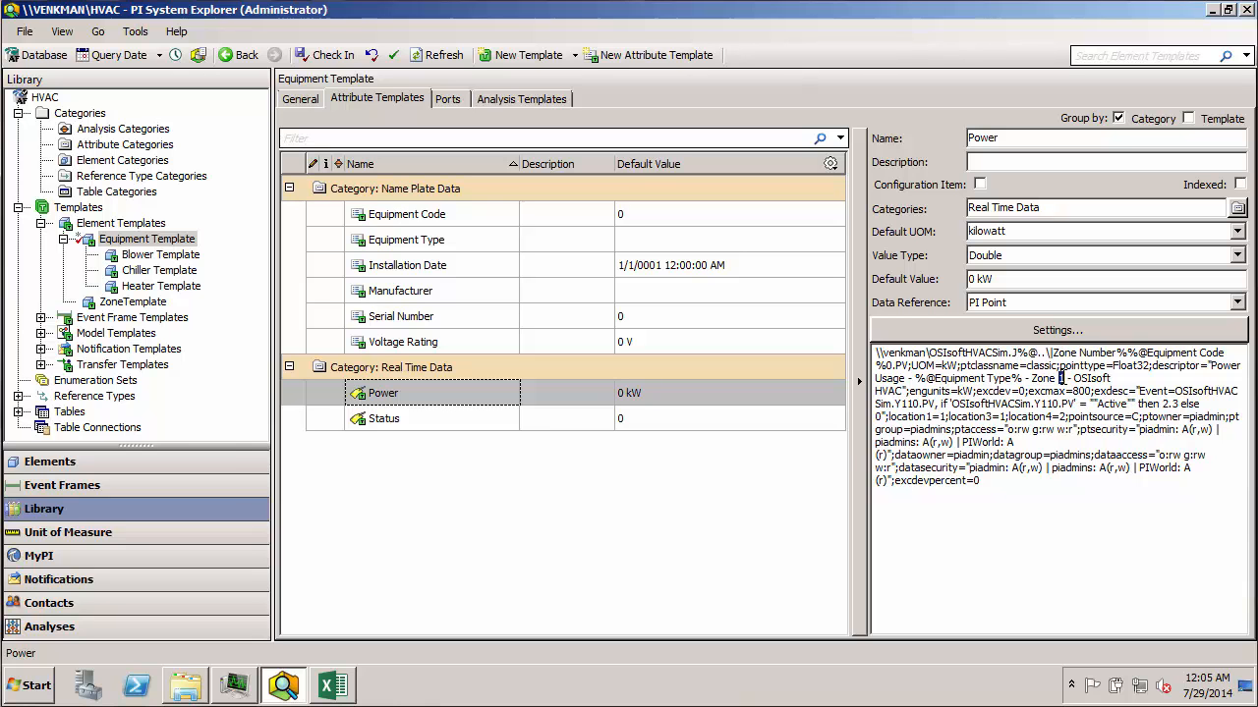
pyautogui.hotkey('ctrl', 'v')
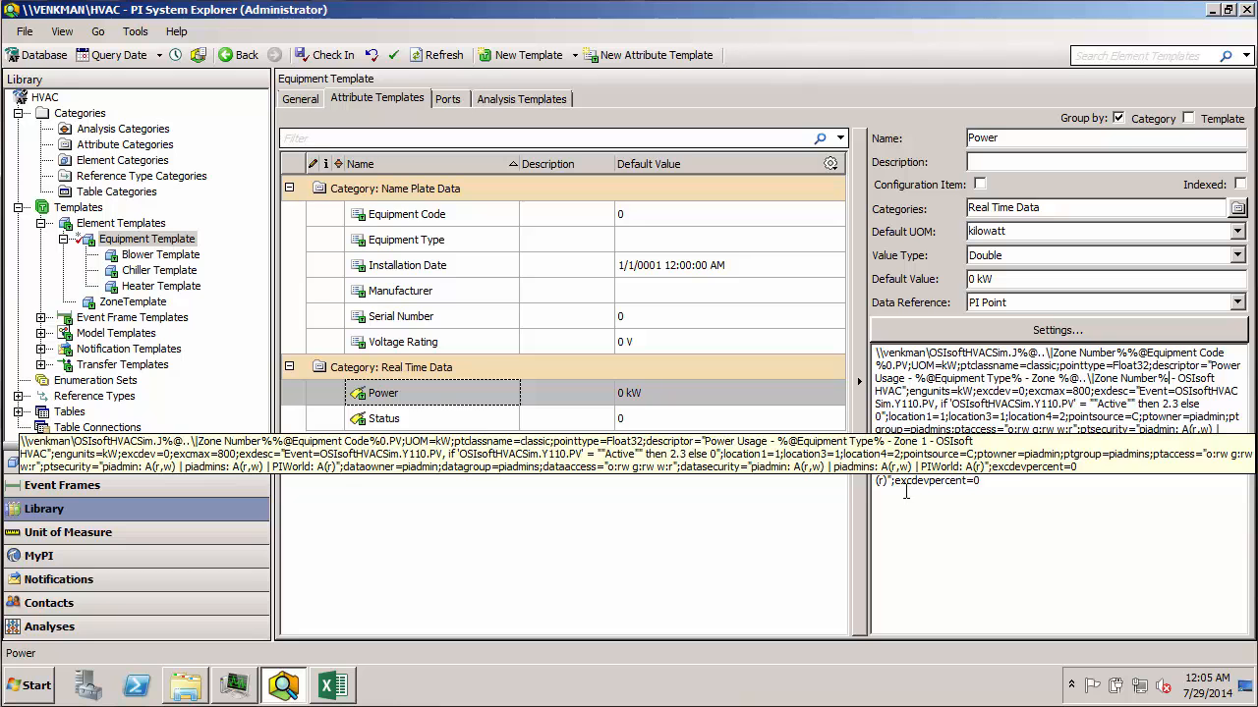
pyautogui.moveTo(1019, 352); pyautogui.dragTo(914, 403)
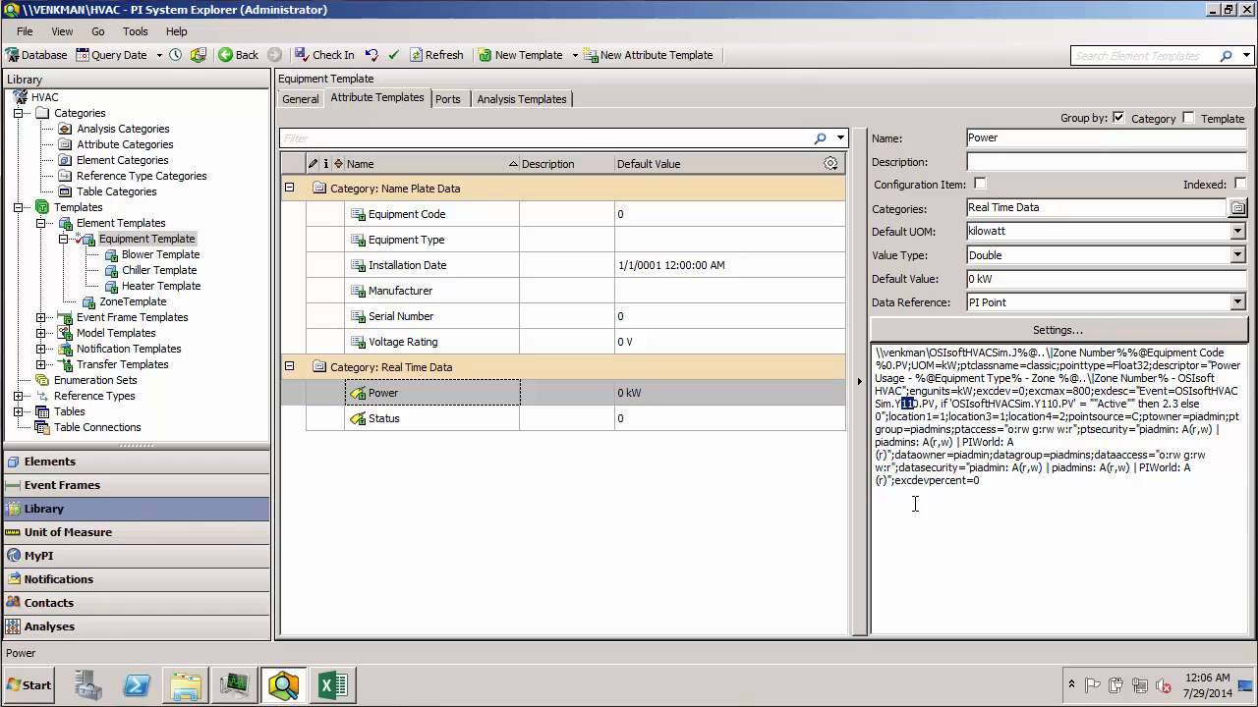
pyautogui.write('%@..\\|Zone Number%%@Equipment Code%')
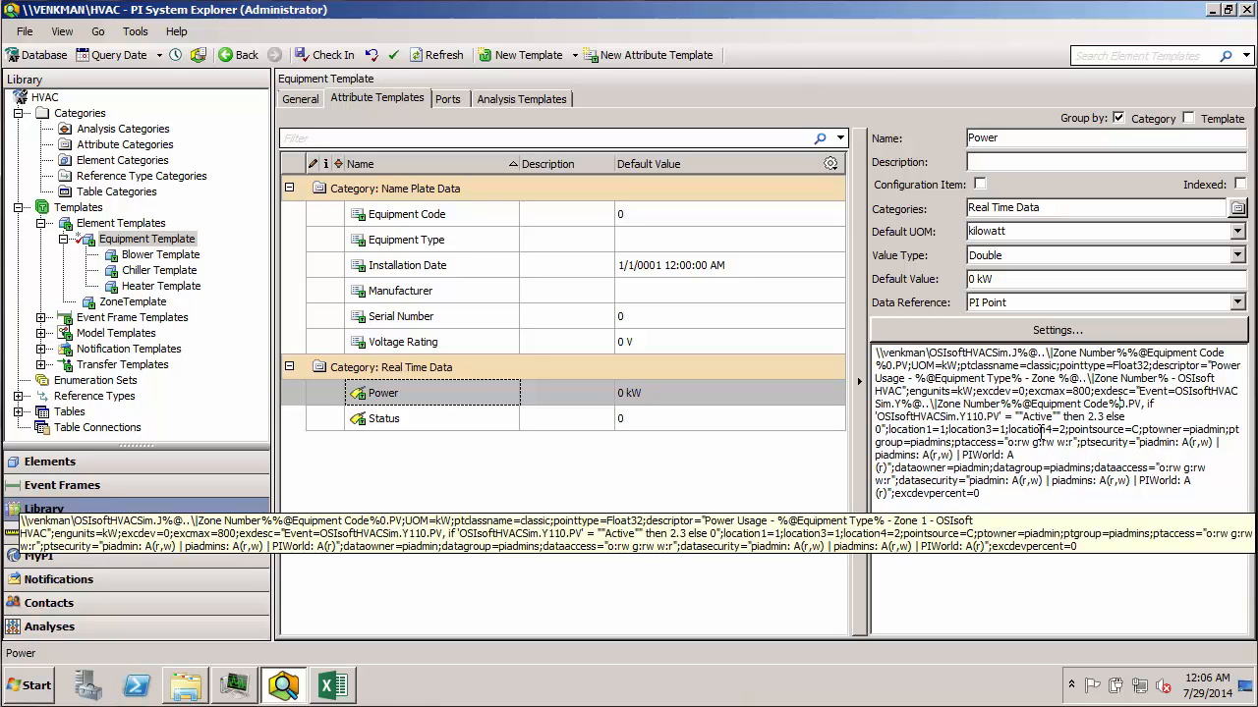
pyautogui.moveTo(967, 417); pyautogui.dragTo(978, 417)
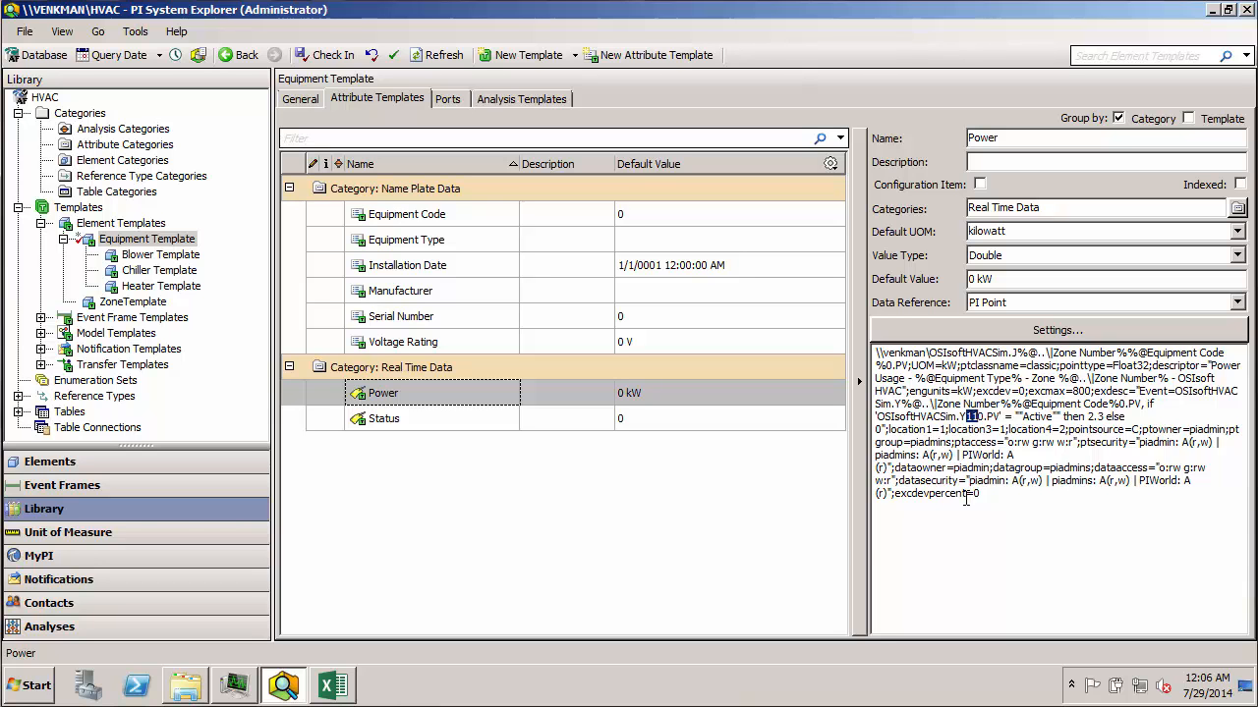
pyautogui.write('%@..\\|Zone Number%%@Equipment Code%')
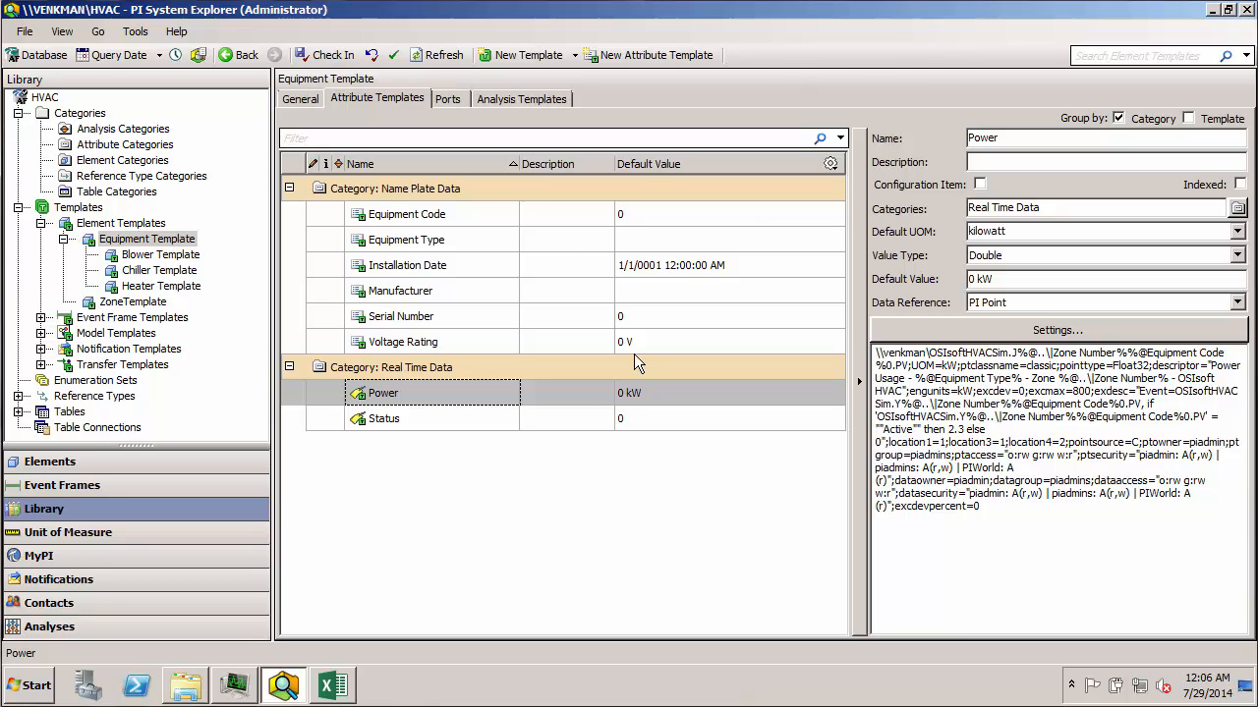
# Examine how the descriptor and exdesc substitutions resolve for the Power attribute of element BLR-01 in Zone1
pyautogui.click(99, 463)
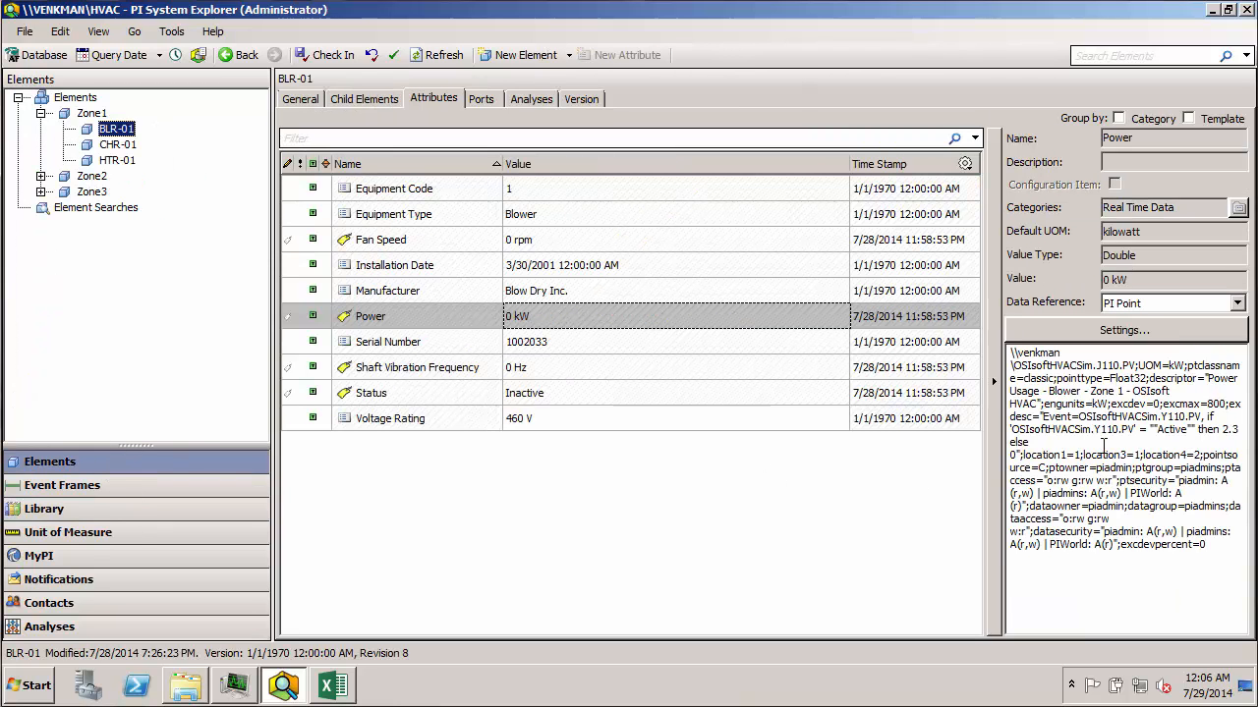
pyautogui.moveTo(1092, 421)
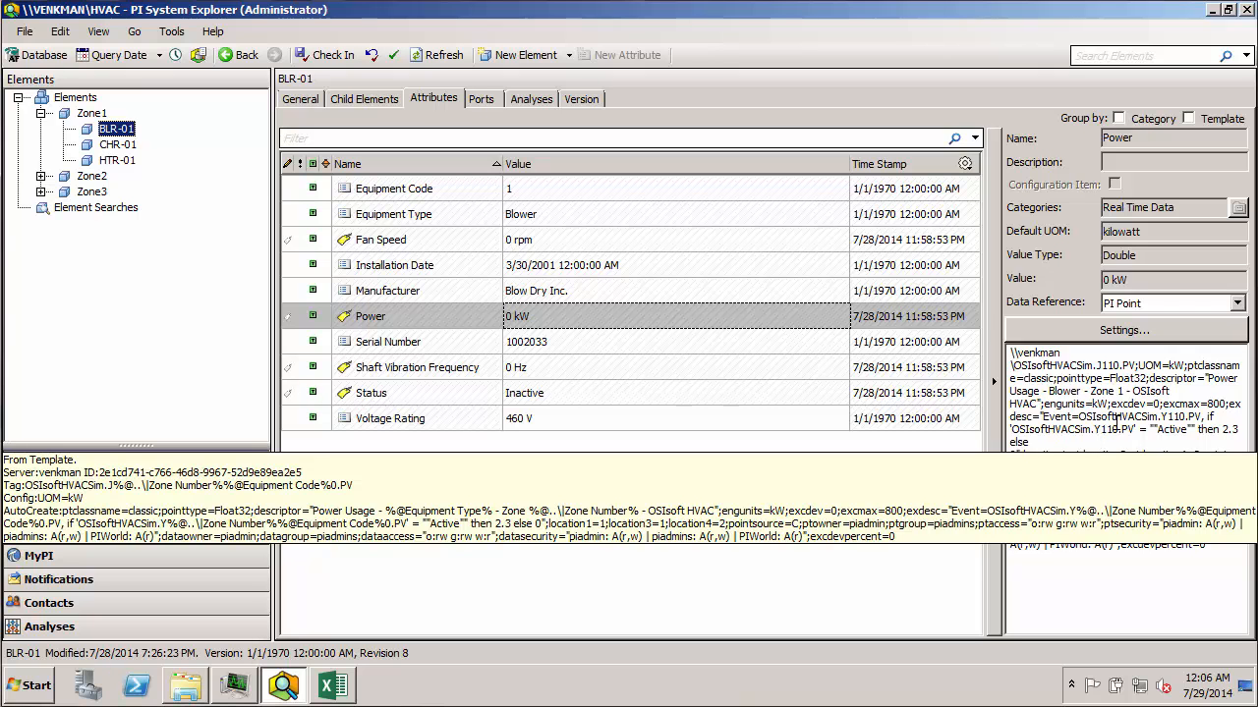
pyautogui.click(1120, 389)
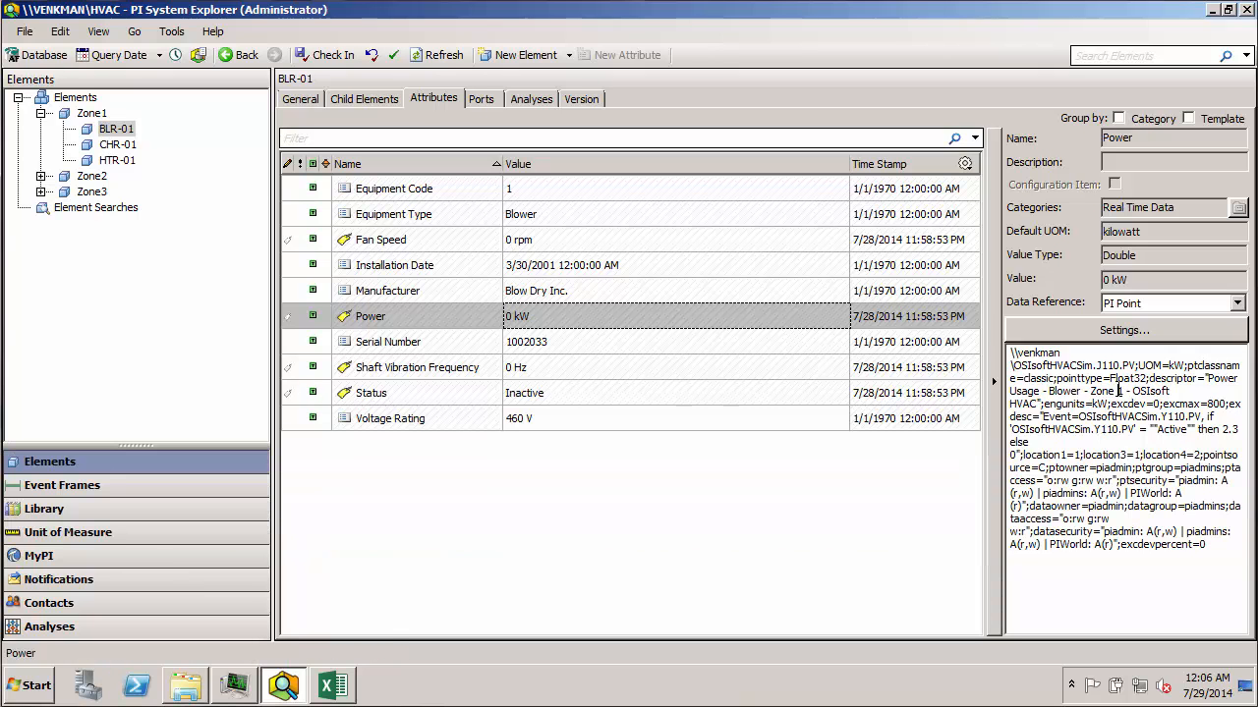
pyautogui.doubleClick(1121, 390)
pyautogui.moveTo(1169, 417); pyautogui.dragTo(1180, 416)
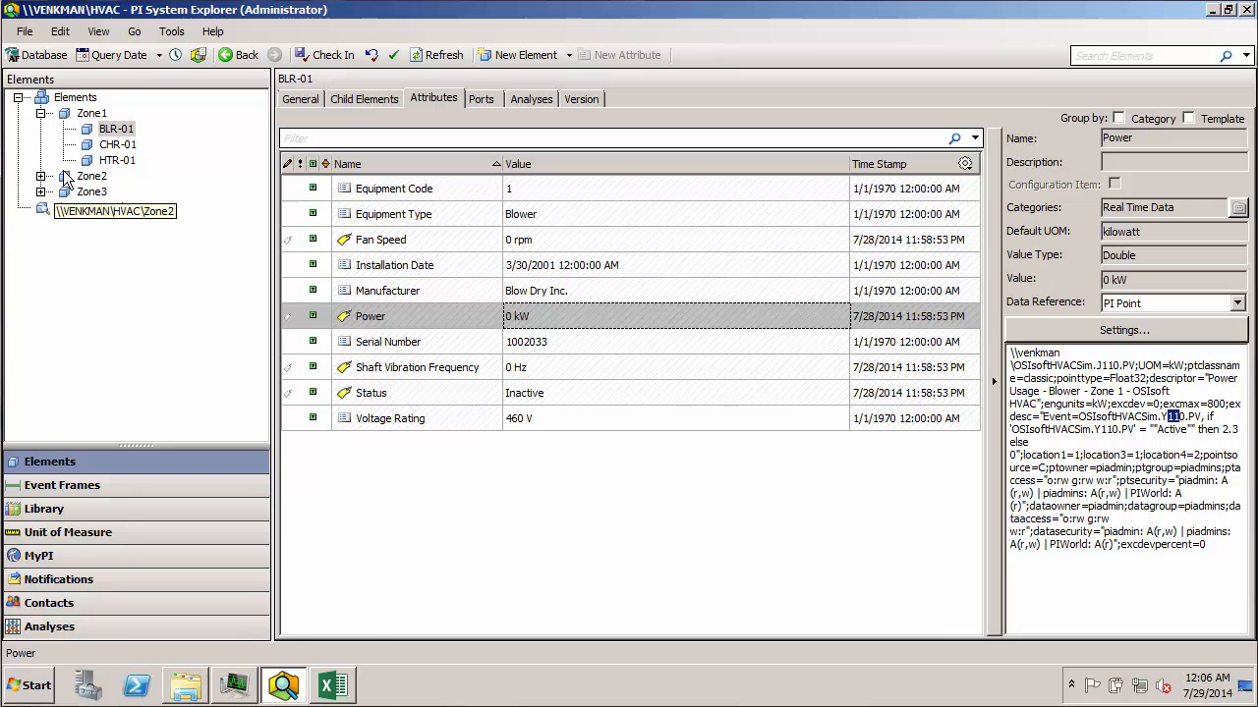
pyautogui.rightClick(531, 312)
pyautogui.click(591, 328)
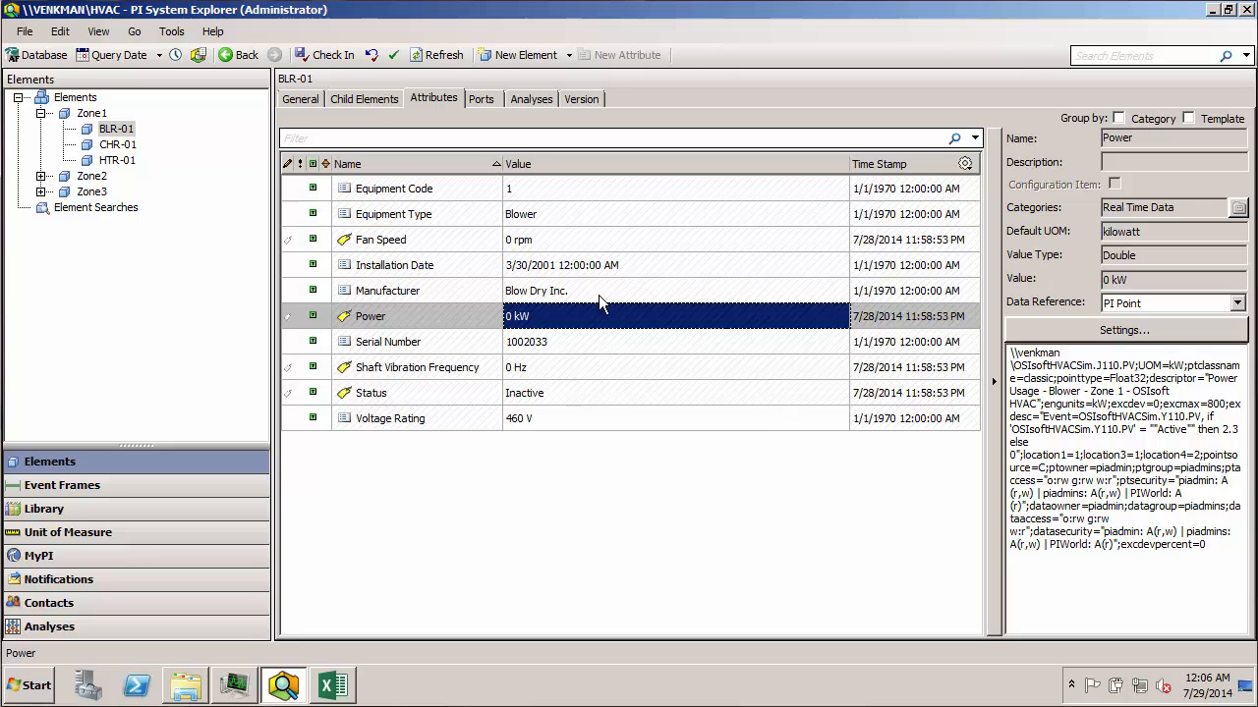
# Compare the resolved zone, equipment type and tag references in the Power configuration of Zone2's BLR-02 and CHR-02
pyautogui.click(40, 176)
pyautogui.click(130, 195)
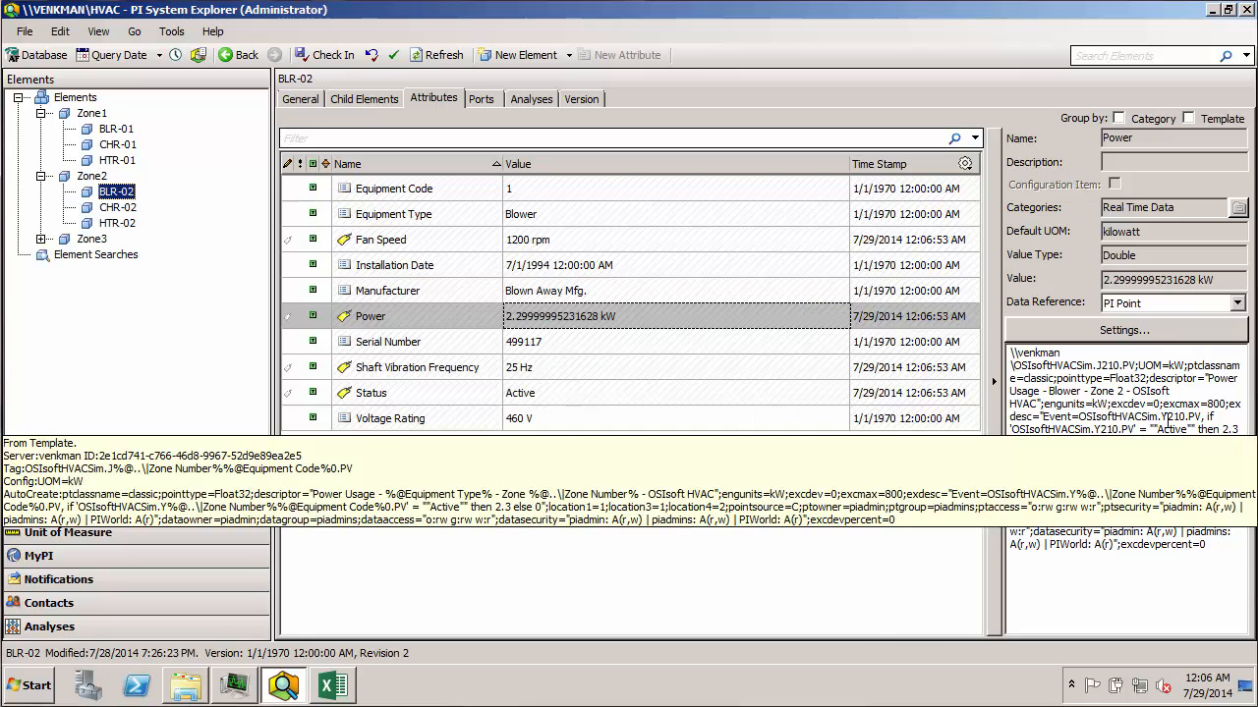
pyautogui.moveTo(1166, 417); pyautogui.dragTo(1184, 417)
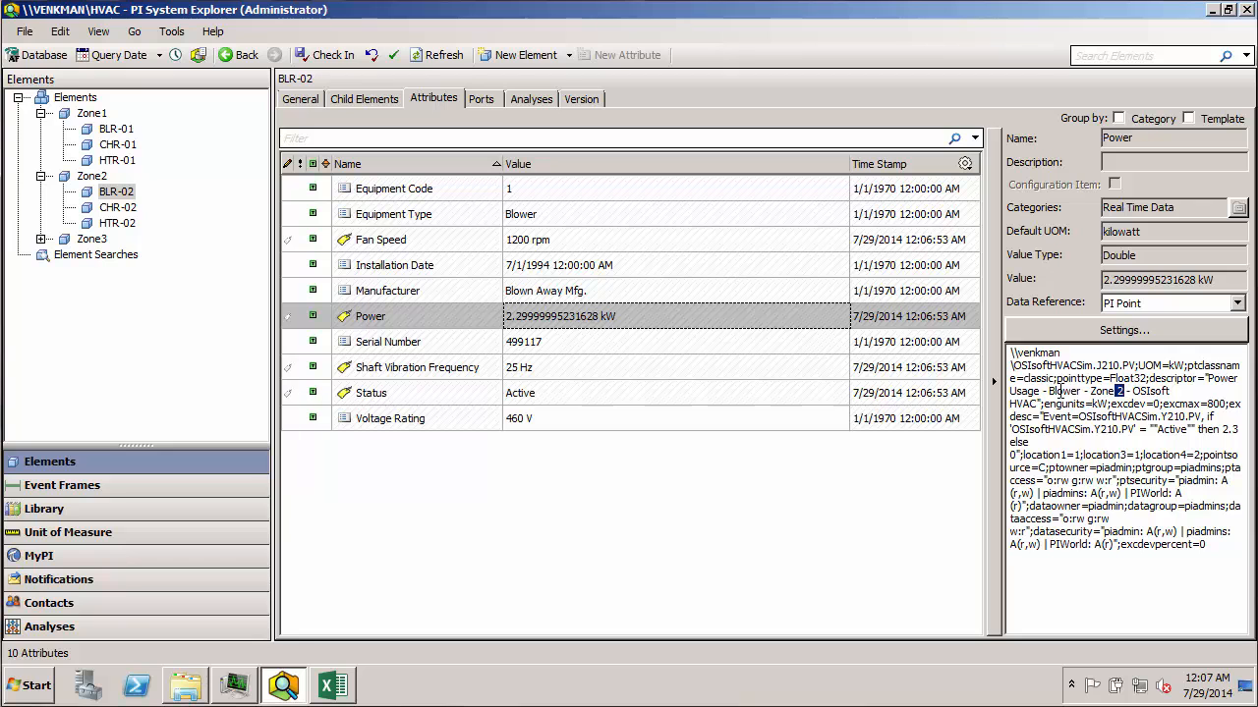
pyautogui.moveTo(1047, 391); pyautogui.dragTo(1083, 390)
pyautogui.click(124, 212)
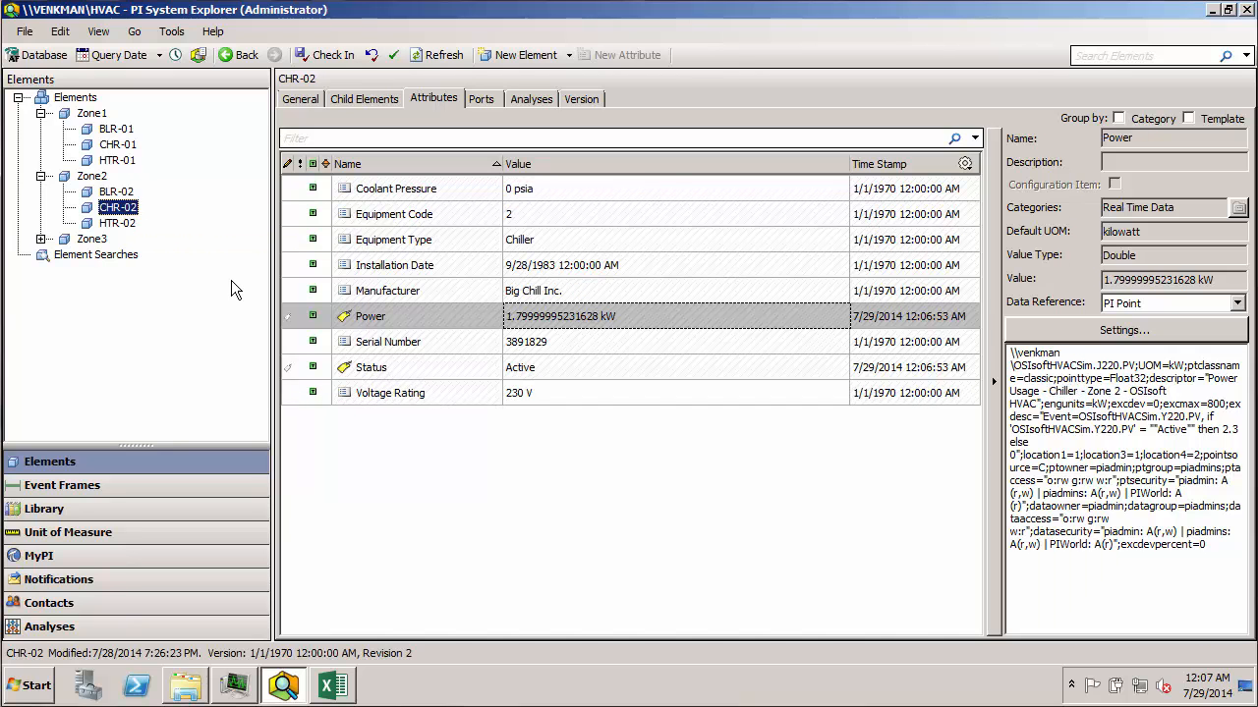
pyautogui.moveTo(1048, 391); pyautogui.dragTo(1078, 391)
pyautogui.doubleClick(1118, 391)
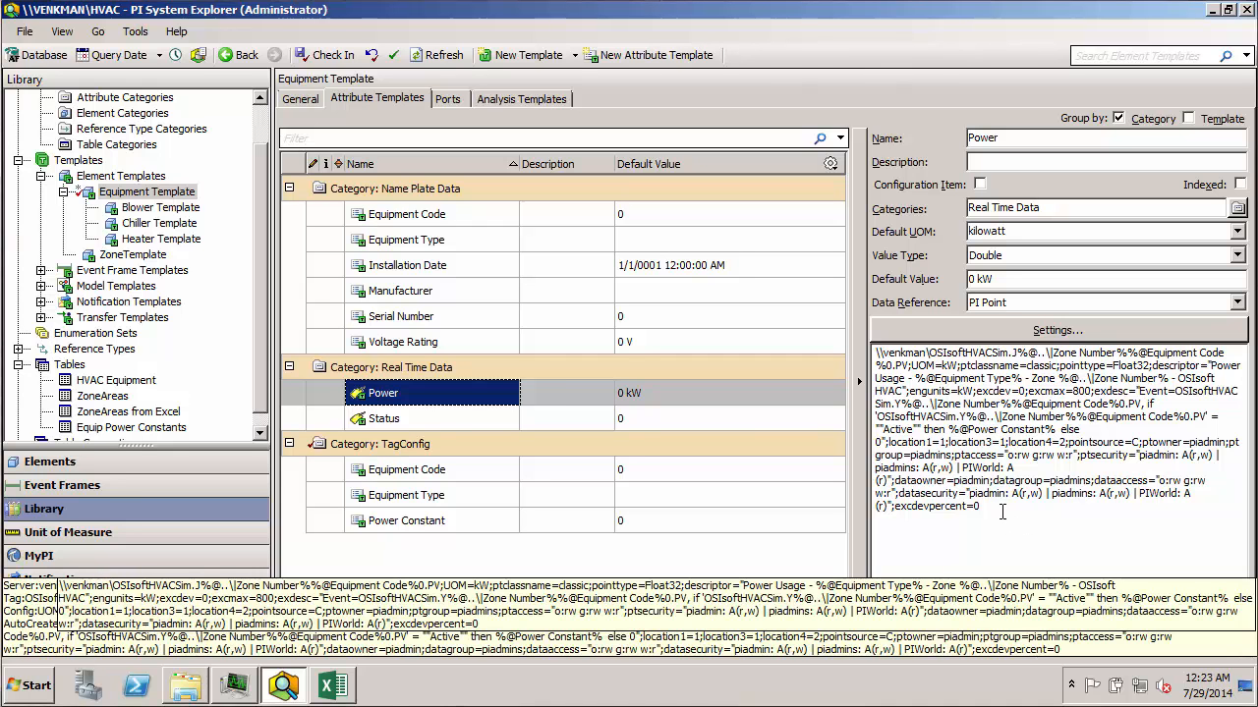
# Check in the Equipment Template's changes and enable tag creation in the Status attribute's PI point data reference
pyautogui.moveTo(1001, 512); pyautogui.dragTo(876, 365)
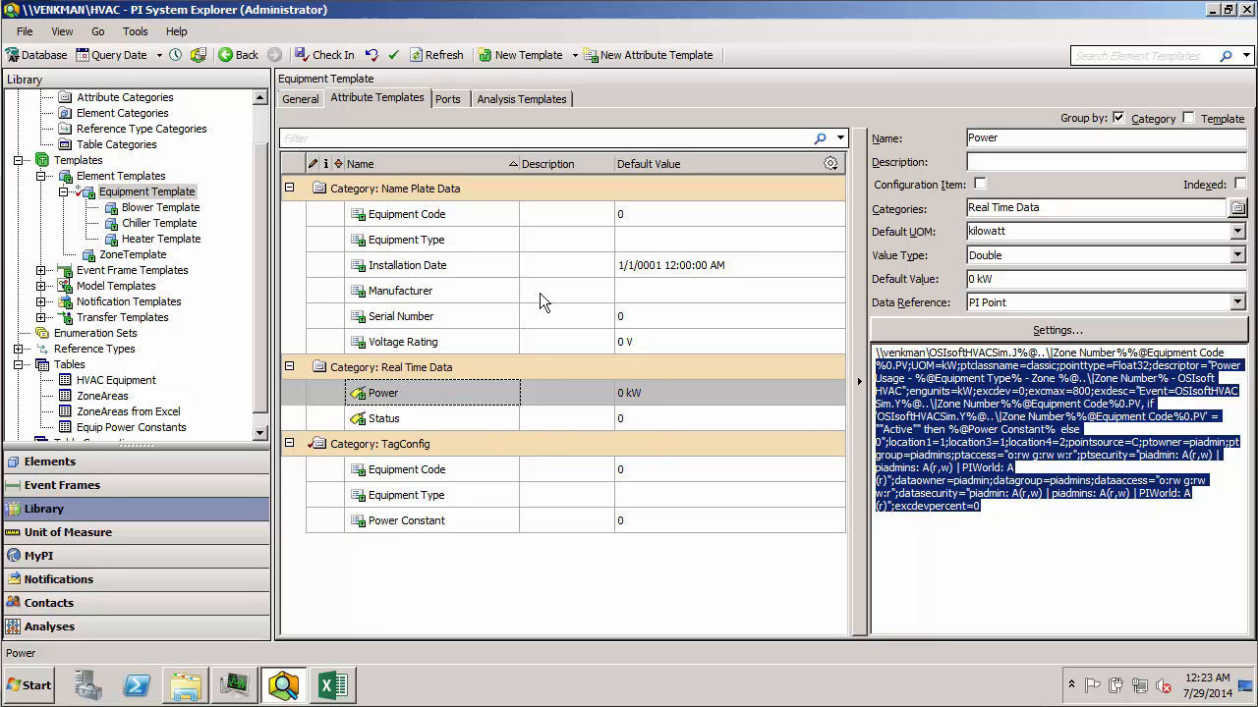
pyautogui.click(332, 57)
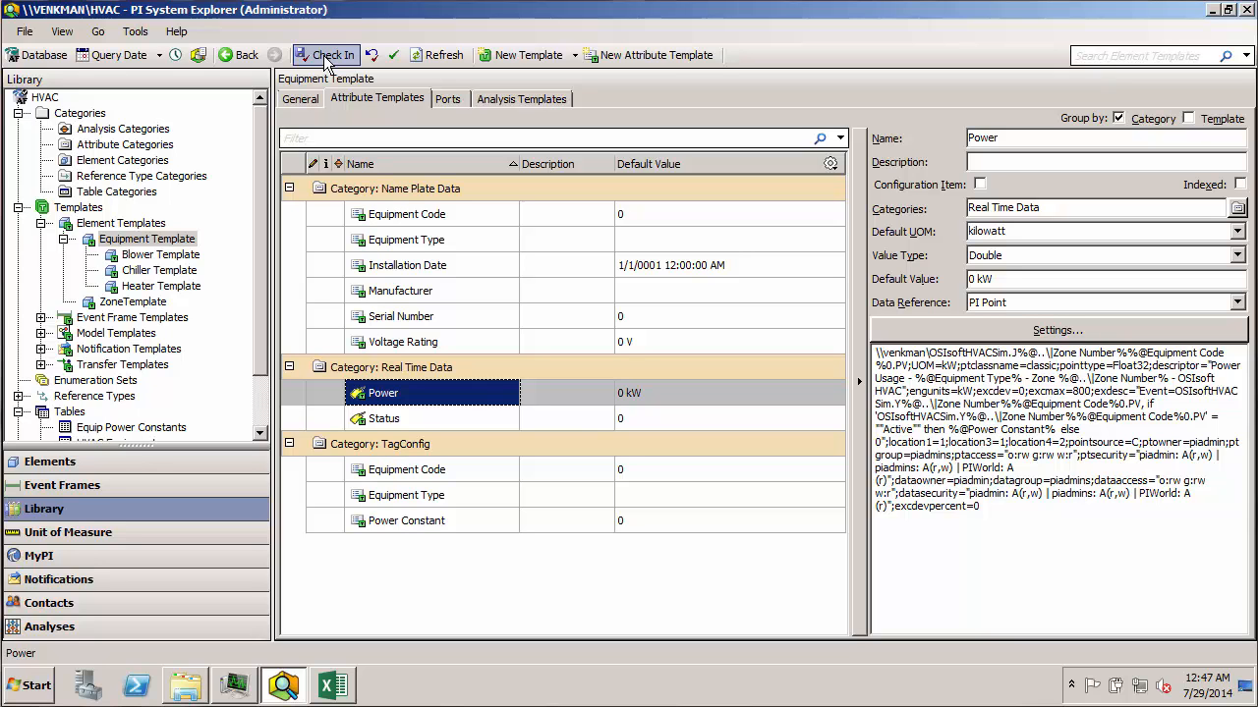
pyautogui.click(413, 421)
pyautogui.click(1059, 334)
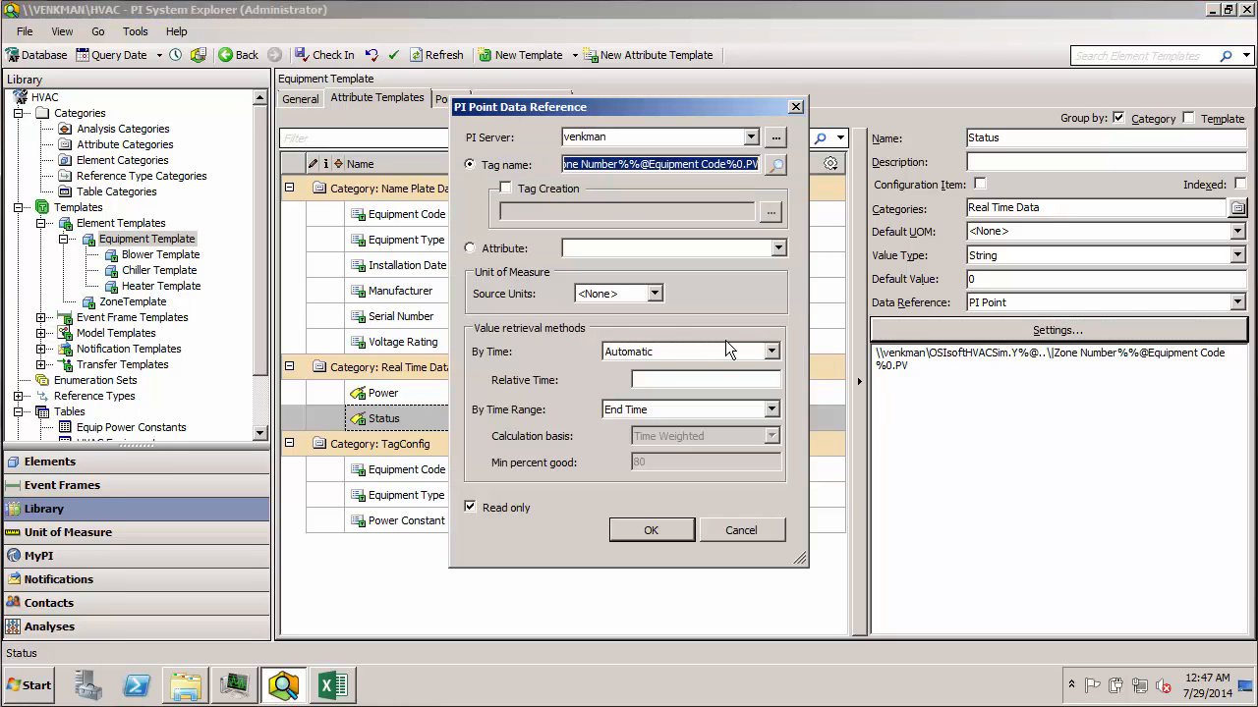
pyautogui.click(506, 190)
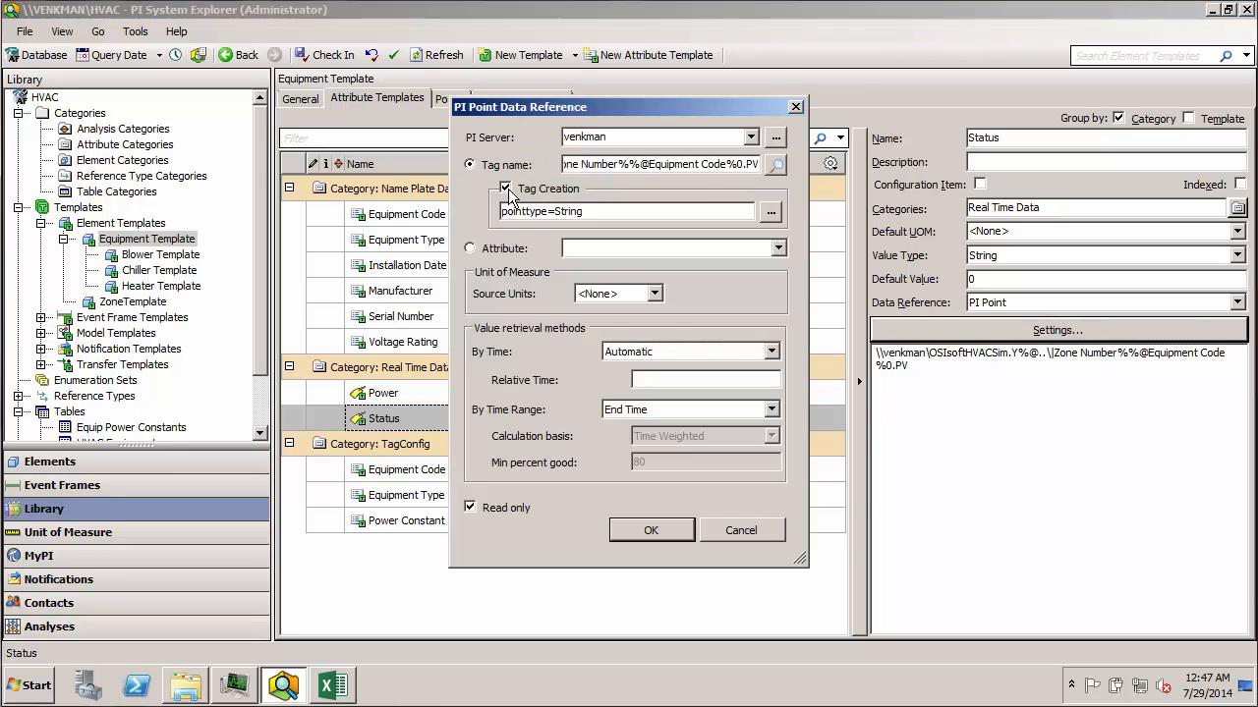
# Search for *hvac*y110* and choose OSIsoftHVACSim.Y110.PV as the source for importing Status's point attributes
pyautogui.click(769, 215)
pyautogui.click(697, 159)
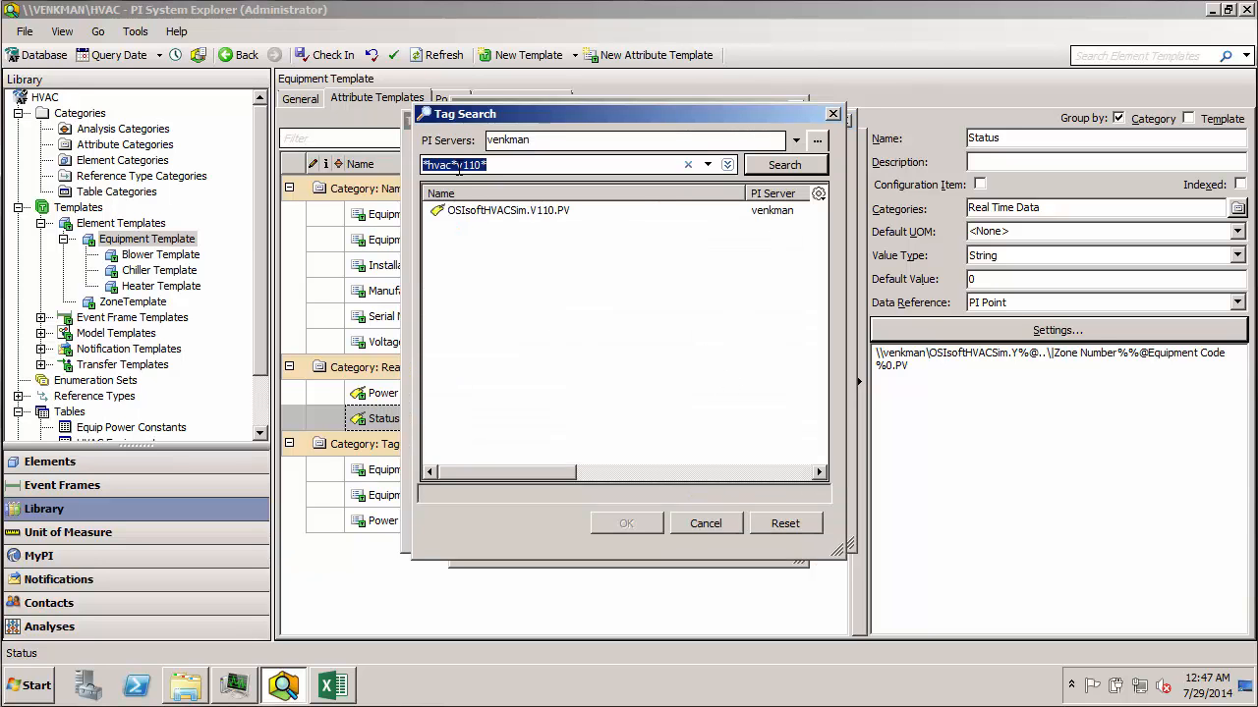
pyautogui.click(459, 165)
pyautogui.press('Delete')
pyautogui.write('y')
pyautogui.press('Return')
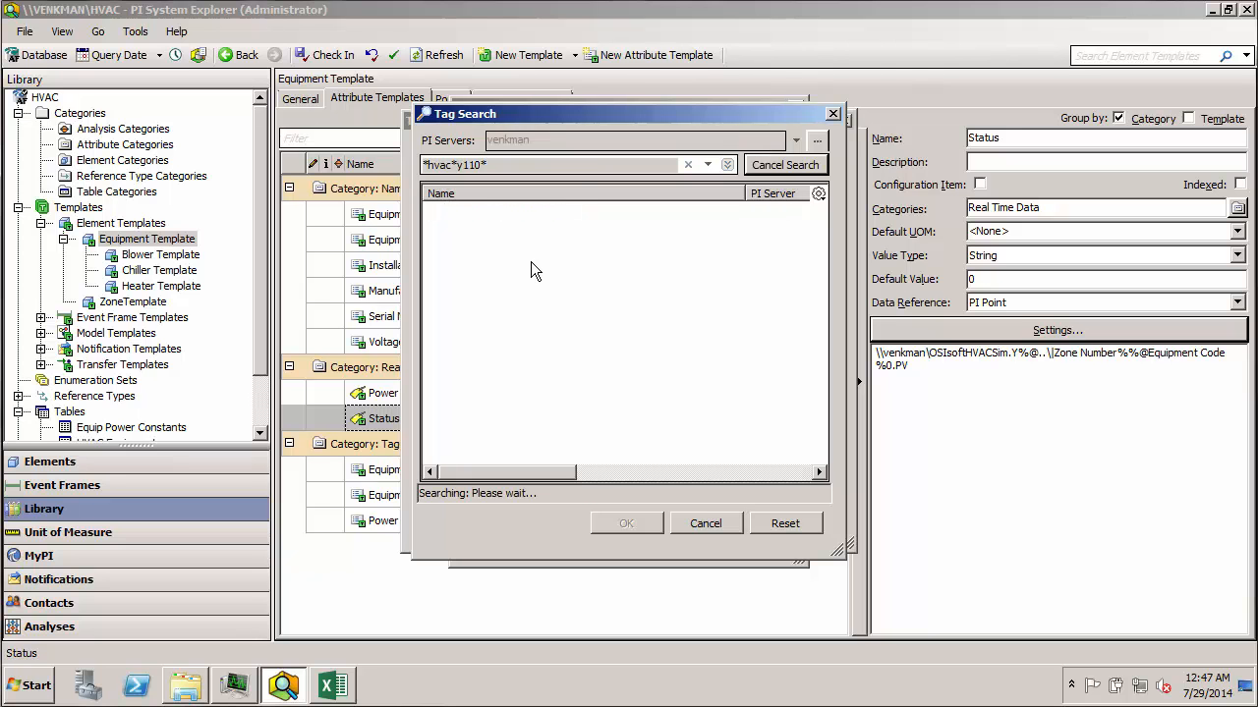
pyautogui.click(536, 213)
pyautogui.doubleClick(536, 212)
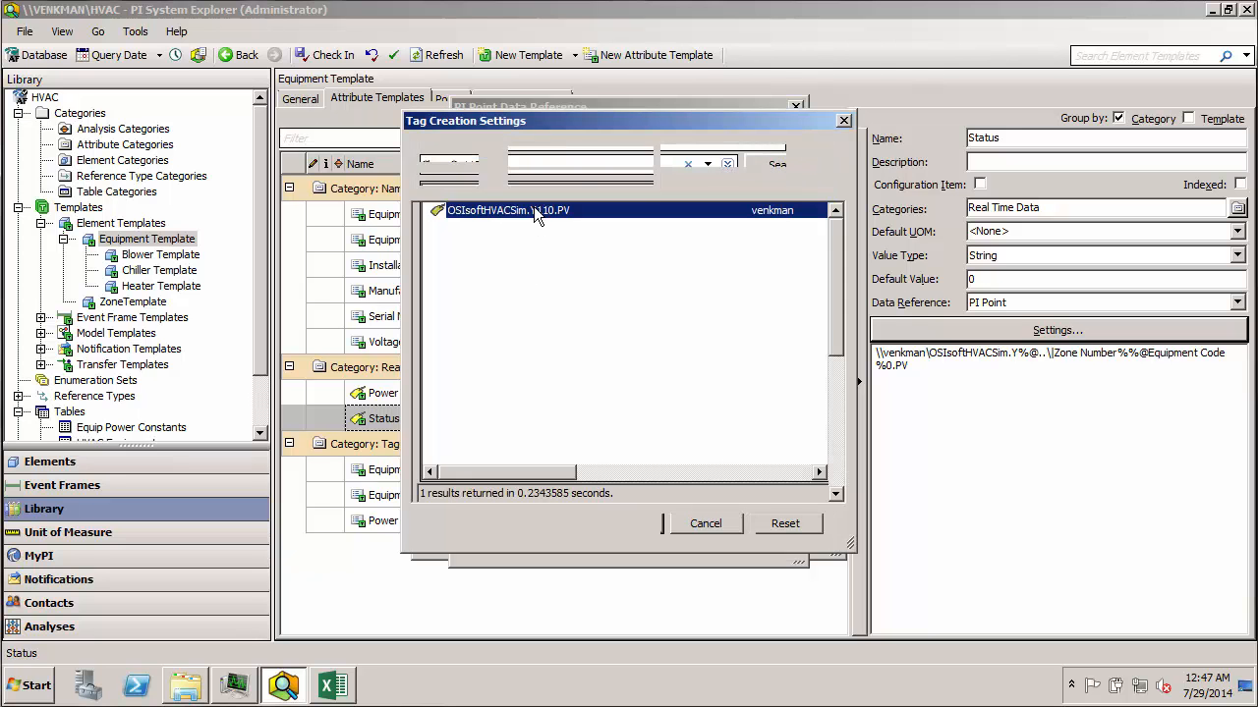
# Import the source tag's point attributes and apply the tag creation settings to the Status attribute
pyautogui.click(732, 512)
pyautogui.click(722, 531)
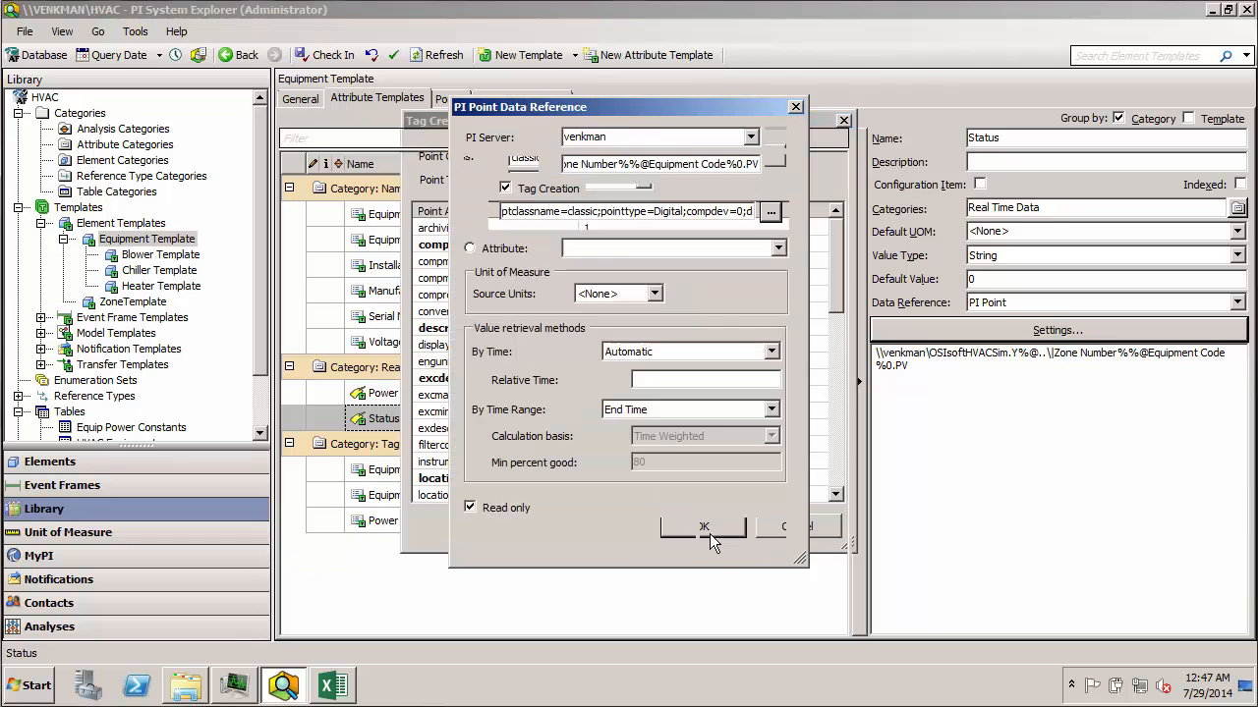
pyautogui.click(658, 538)
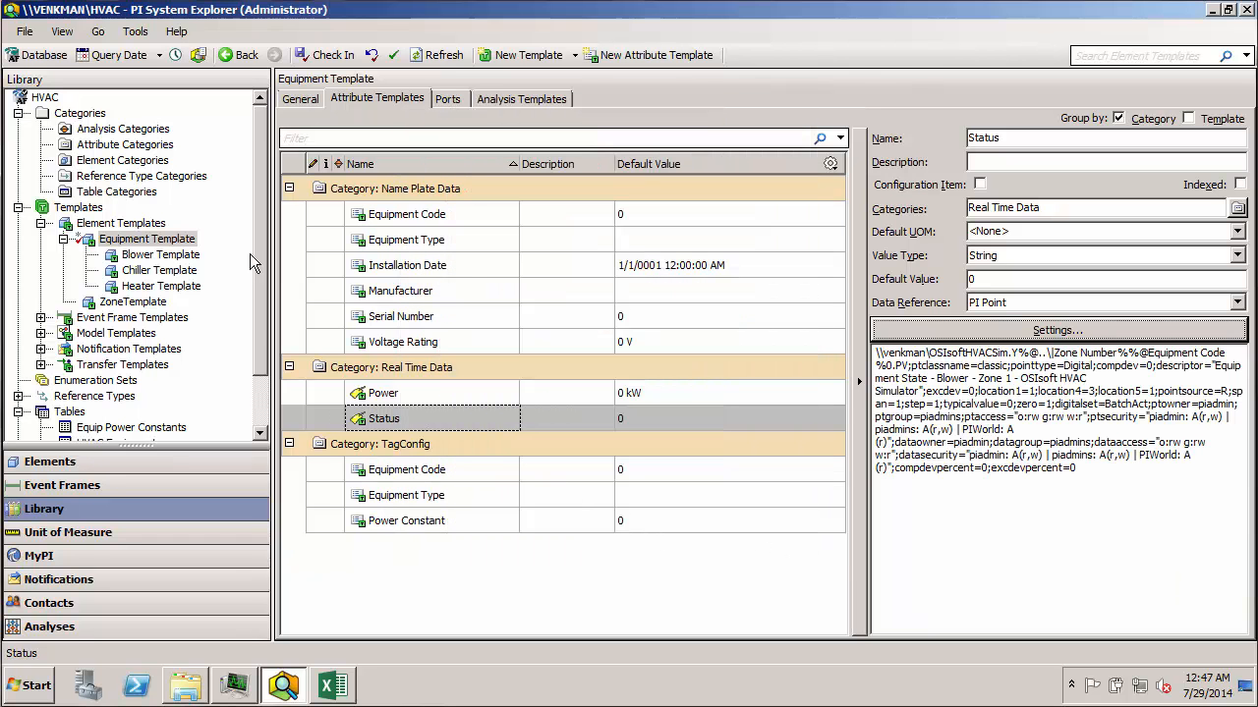
# Enable tag creation in the PI point data reference of the Blower Template's Fan Speed attribute
pyautogui.click(167, 254)
pyautogui.click(384, 266)
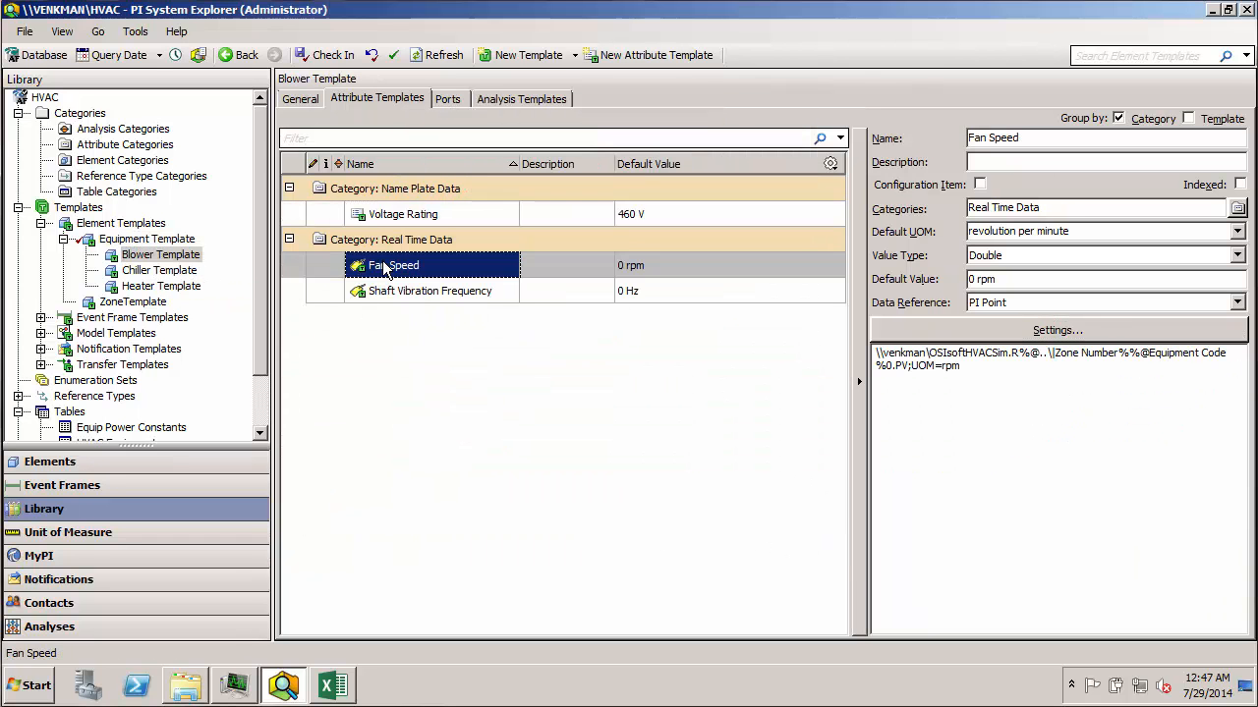
pyautogui.click(979, 329)
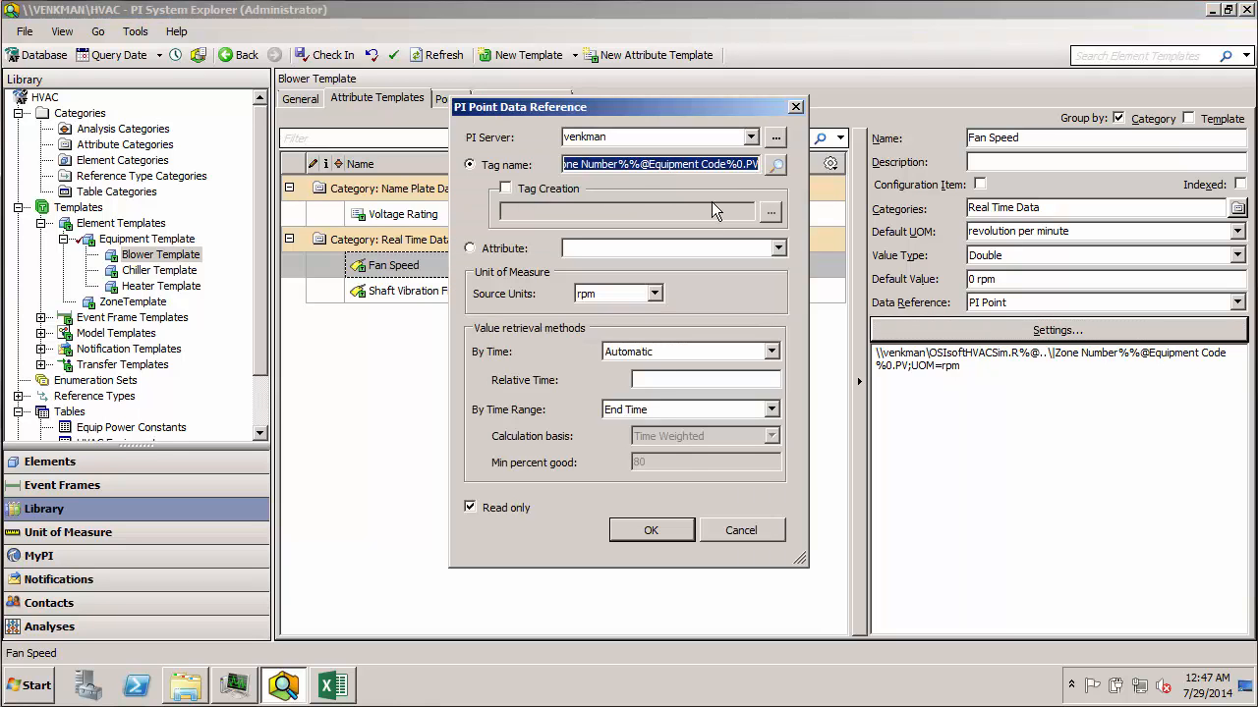
pyautogui.click(506, 189)
# Search for *hvac*r110* and choose OSIsoftHVACSim.R110.PV as the source for importing Fan Speed's point attributes
pyautogui.click(770, 213)
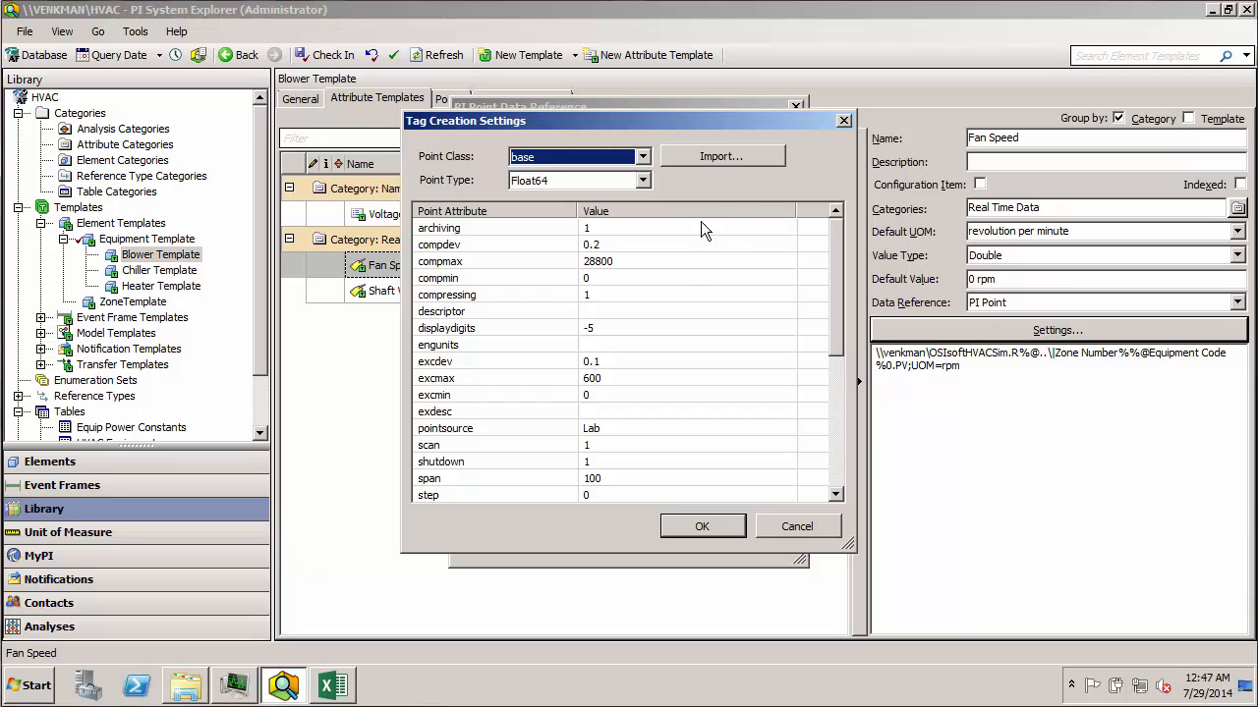
pyautogui.click(721, 156)
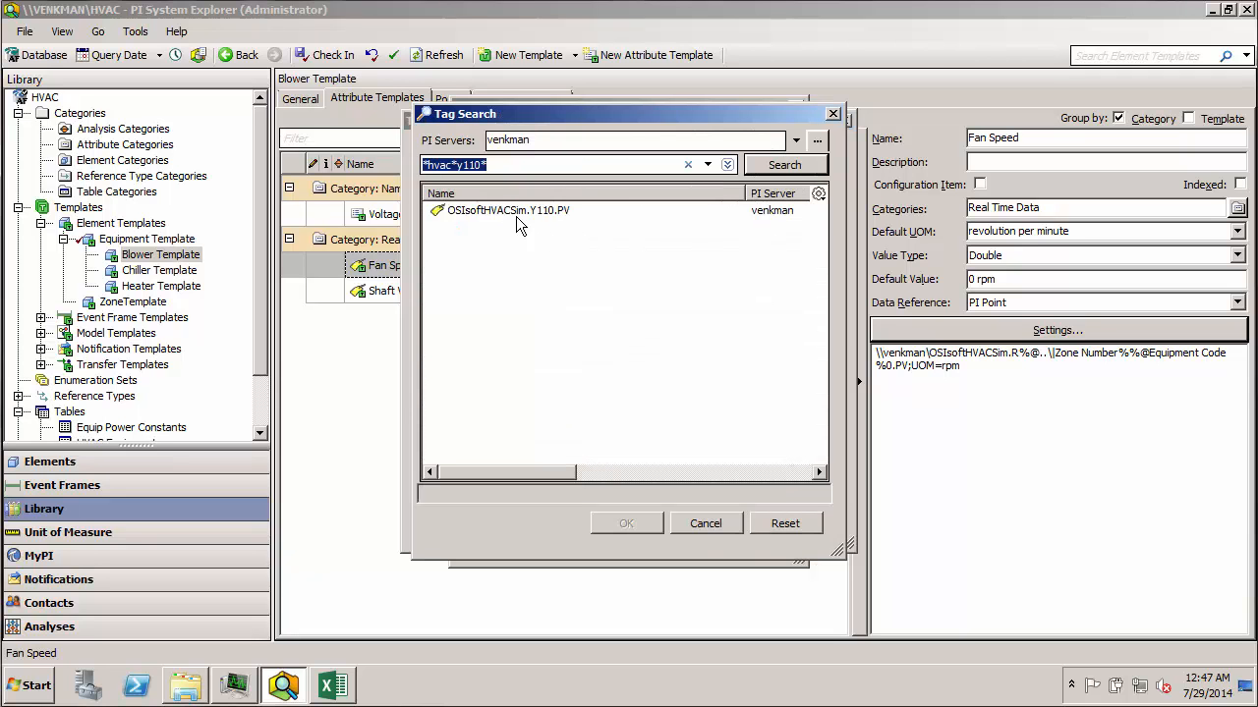
pyautogui.click(470, 167)
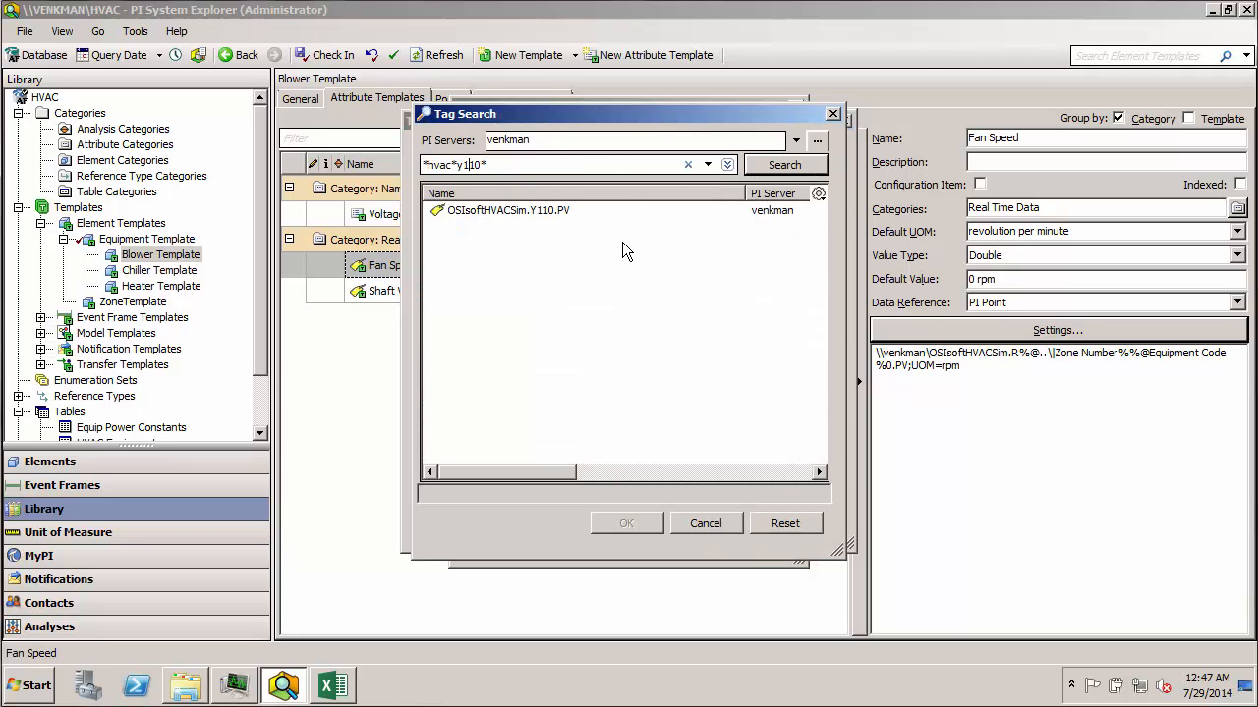
pyautogui.press('BackSpace')
pyautogui.write('r')
pyautogui.press('Return')
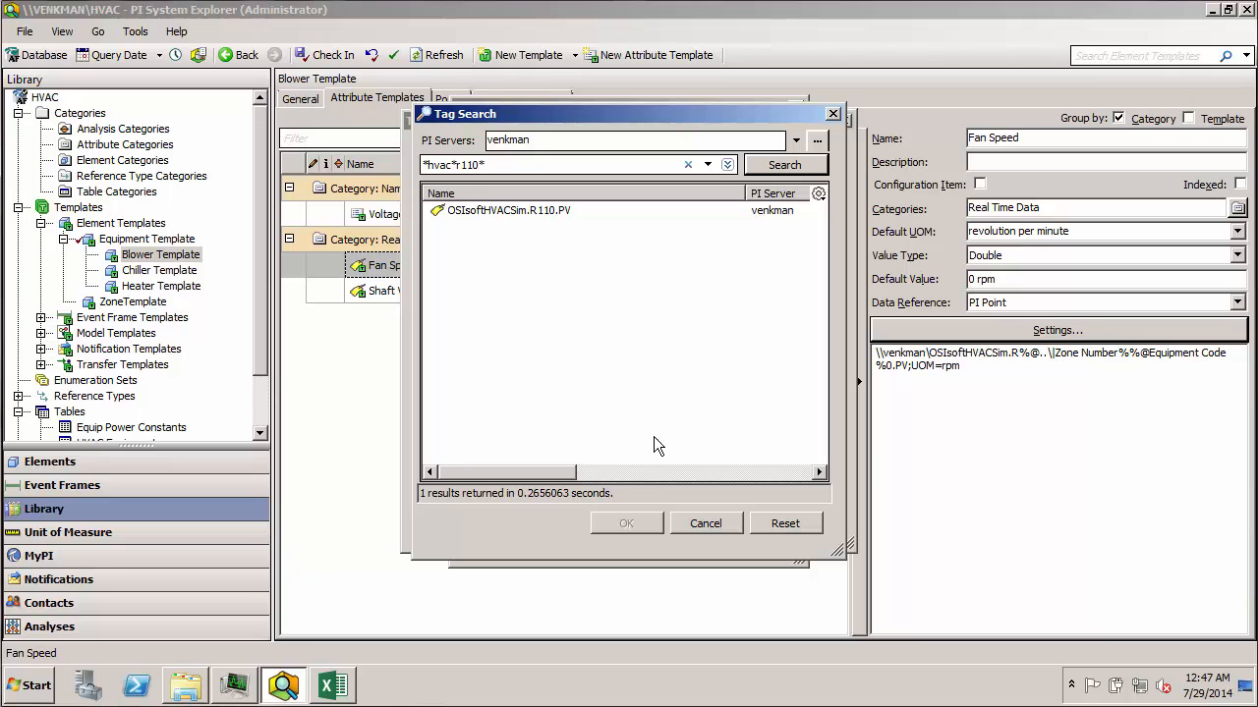
pyautogui.doubleClick(527, 210)
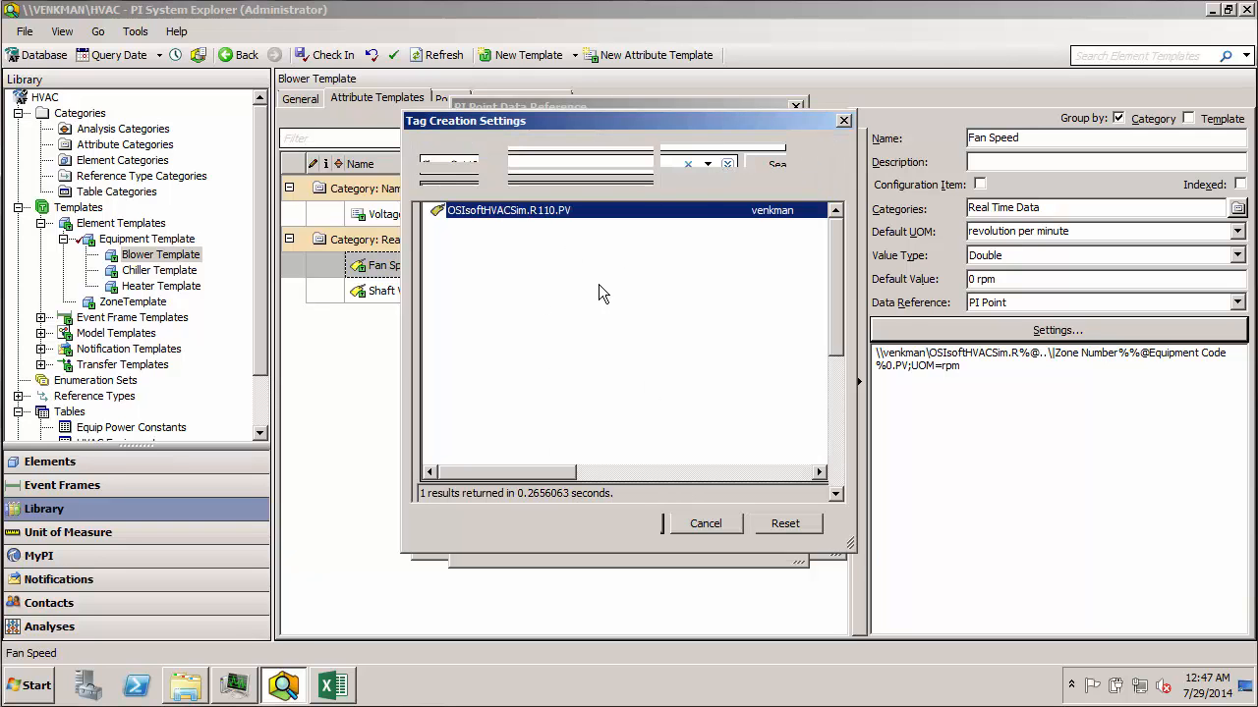
# Import the chosen tag's point attributes and apply the tag creation settings to the Fan Speed attribute
pyautogui.click(745, 514)
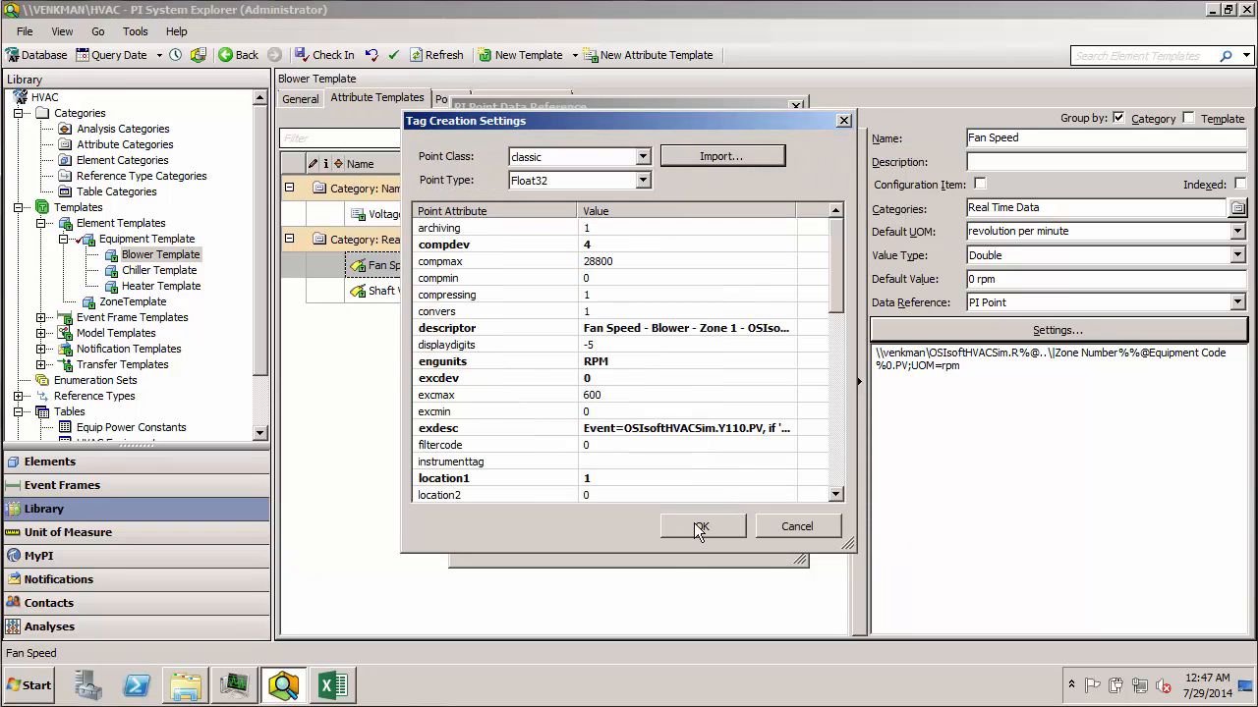
pyautogui.click(700, 528)
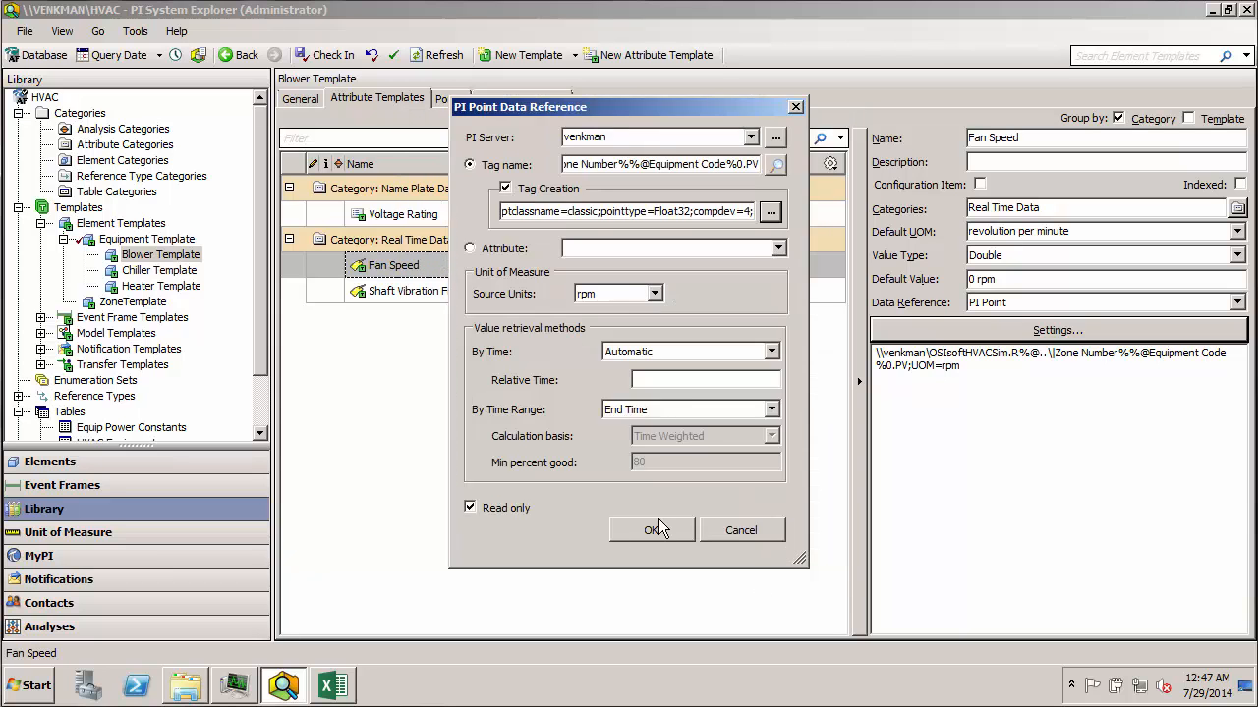
pyautogui.click(661, 528)
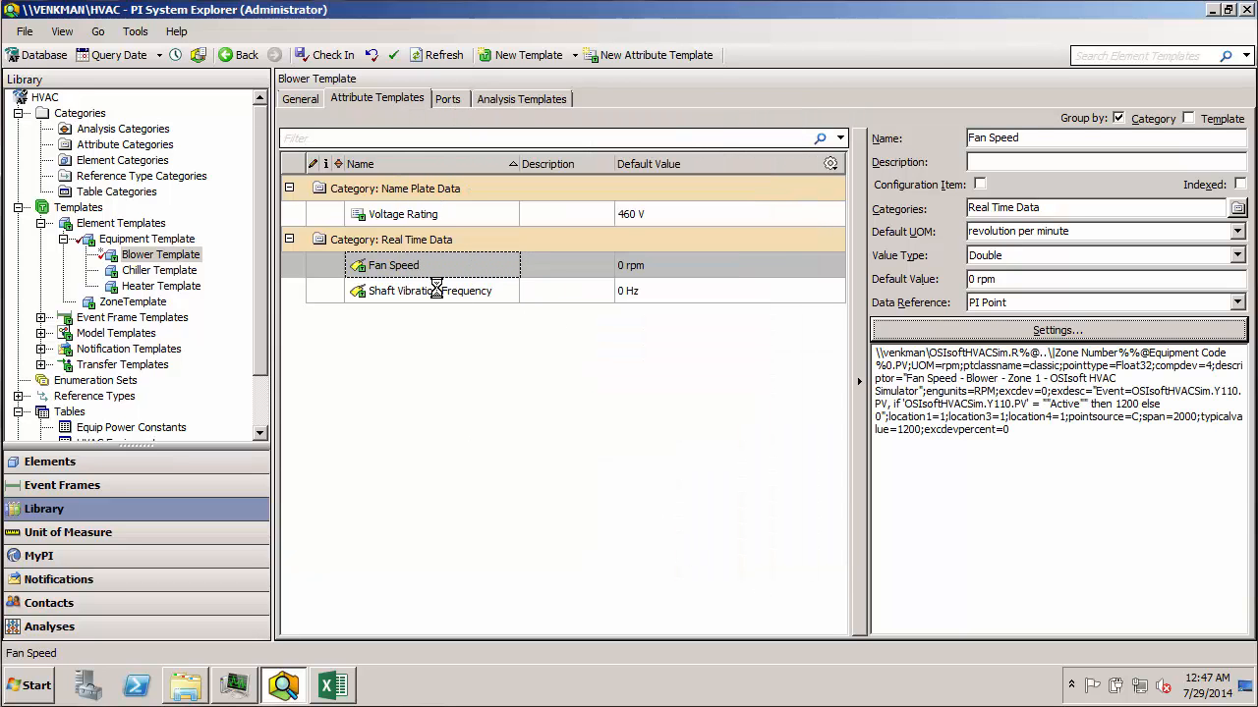
# Enable tag creation in the PI point data reference of the Blower Template's Shaft Vibration Frequency attribute
pyautogui.click(435, 293)
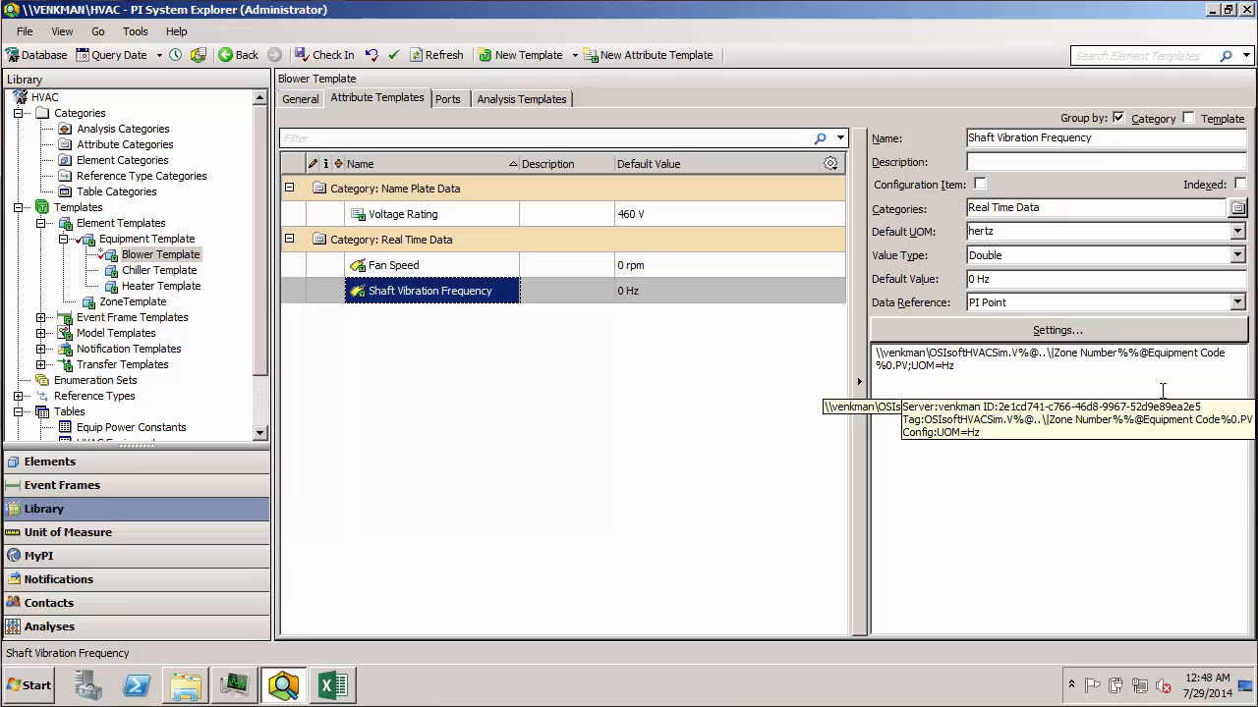
pyautogui.click(1047, 331)
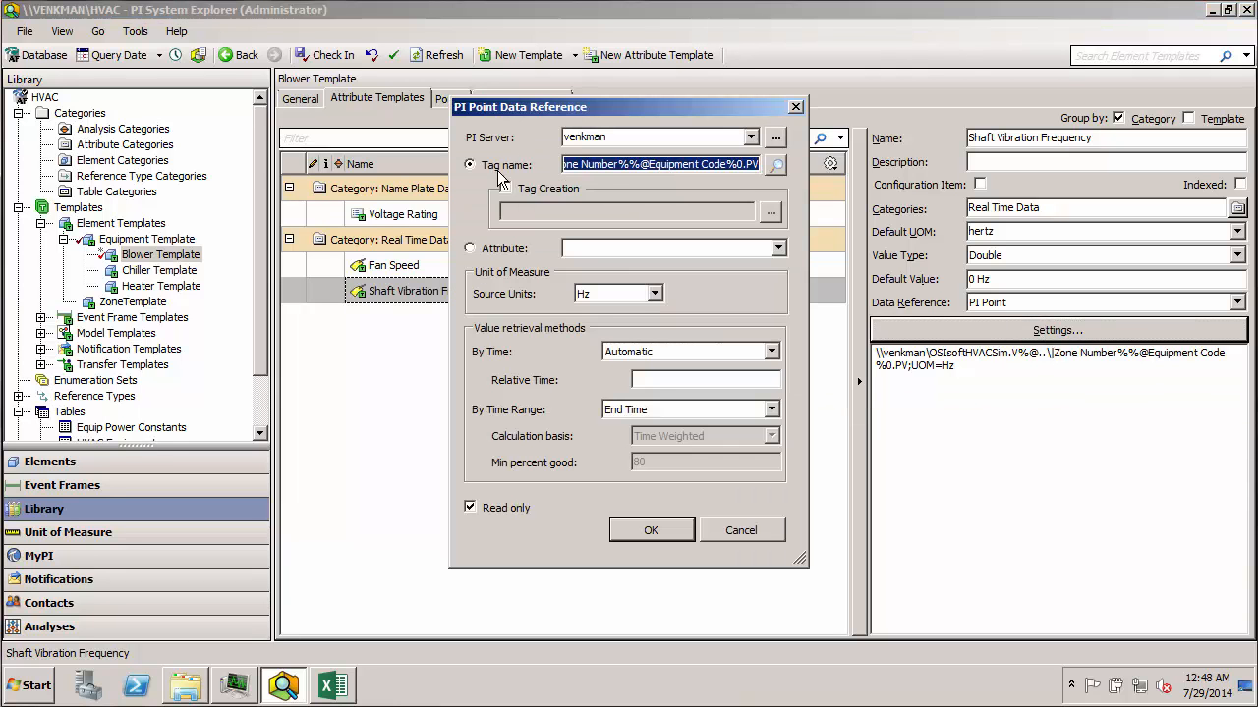
pyautogui.click(505, 189)
# Search for *hvac*v110* and choose OSIsoftHVACSim.V110.PV as the source for importing Shaft Vibration Frequency's point attributes
pyautogui.click(770, 213)
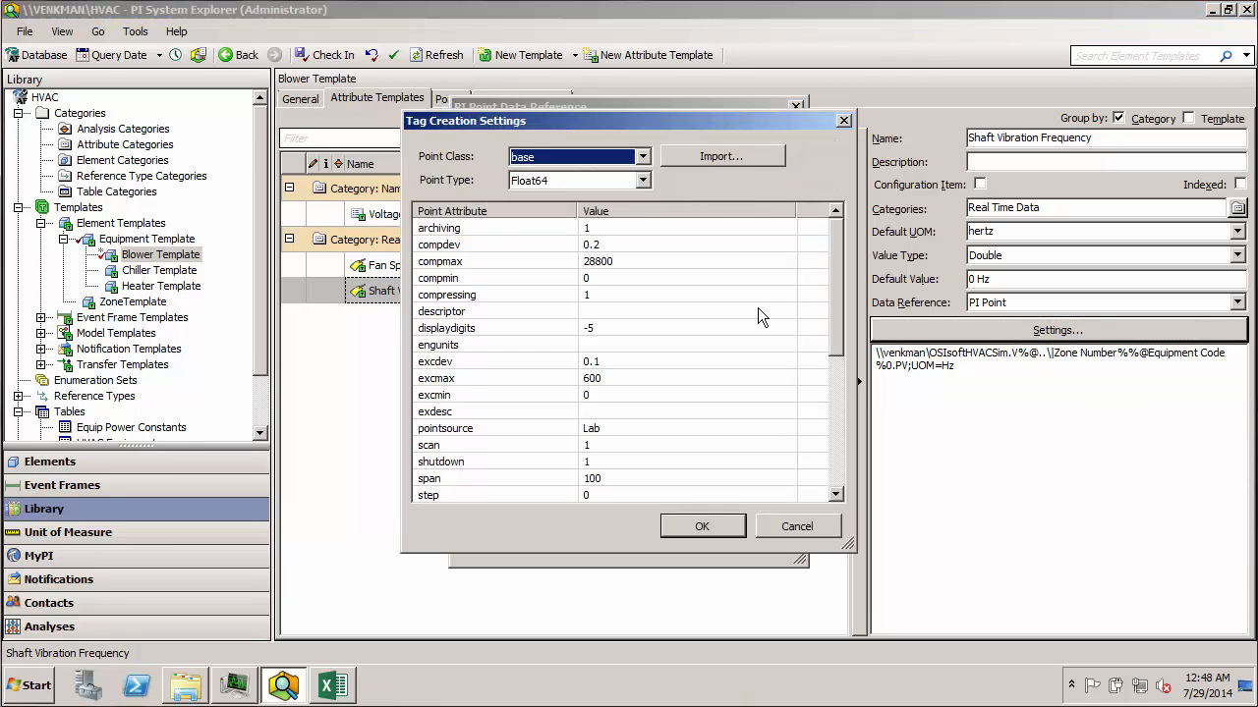
pyautogui.click(684, 157)
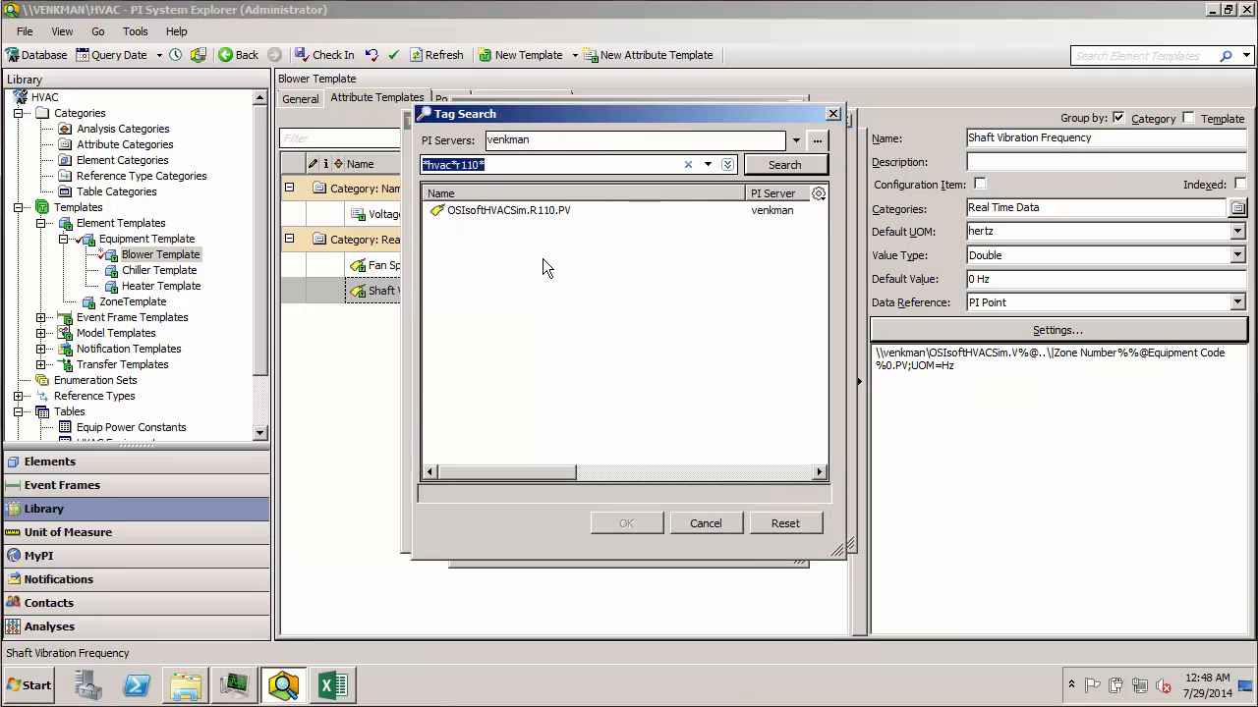
pyautogui.click(548, 210)
pyautogui.click(459, 165)
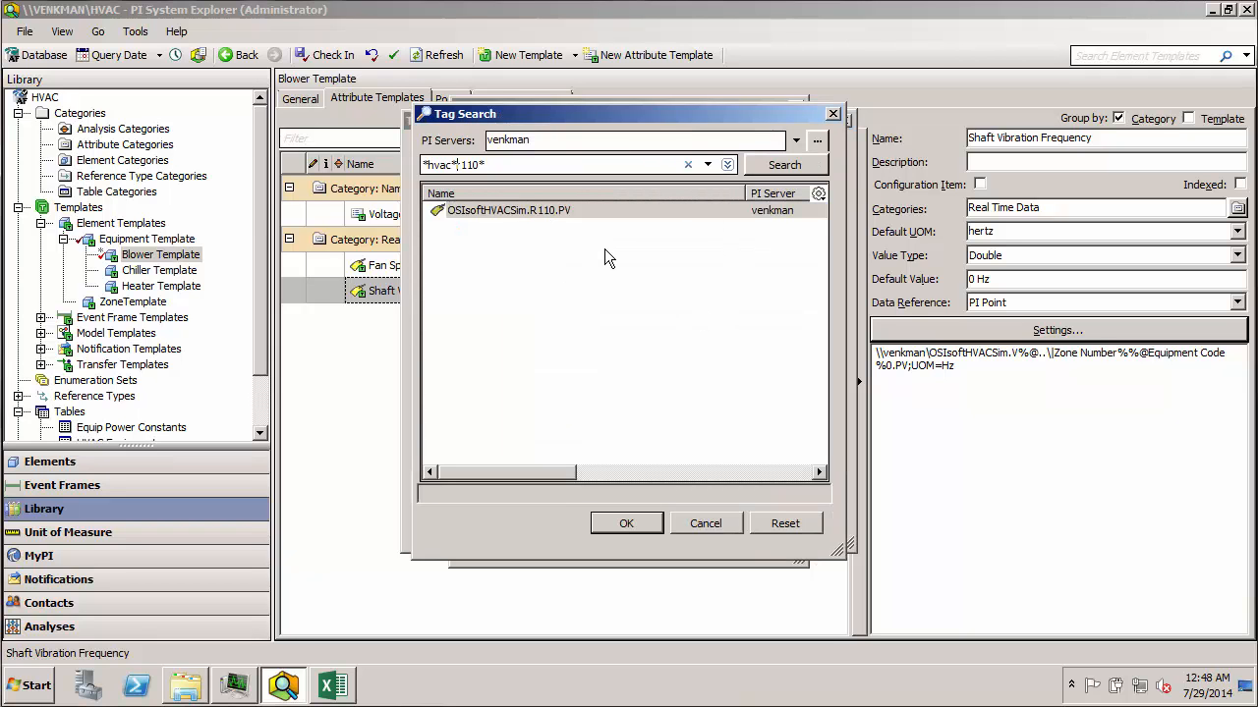
pyautogui.write('v')
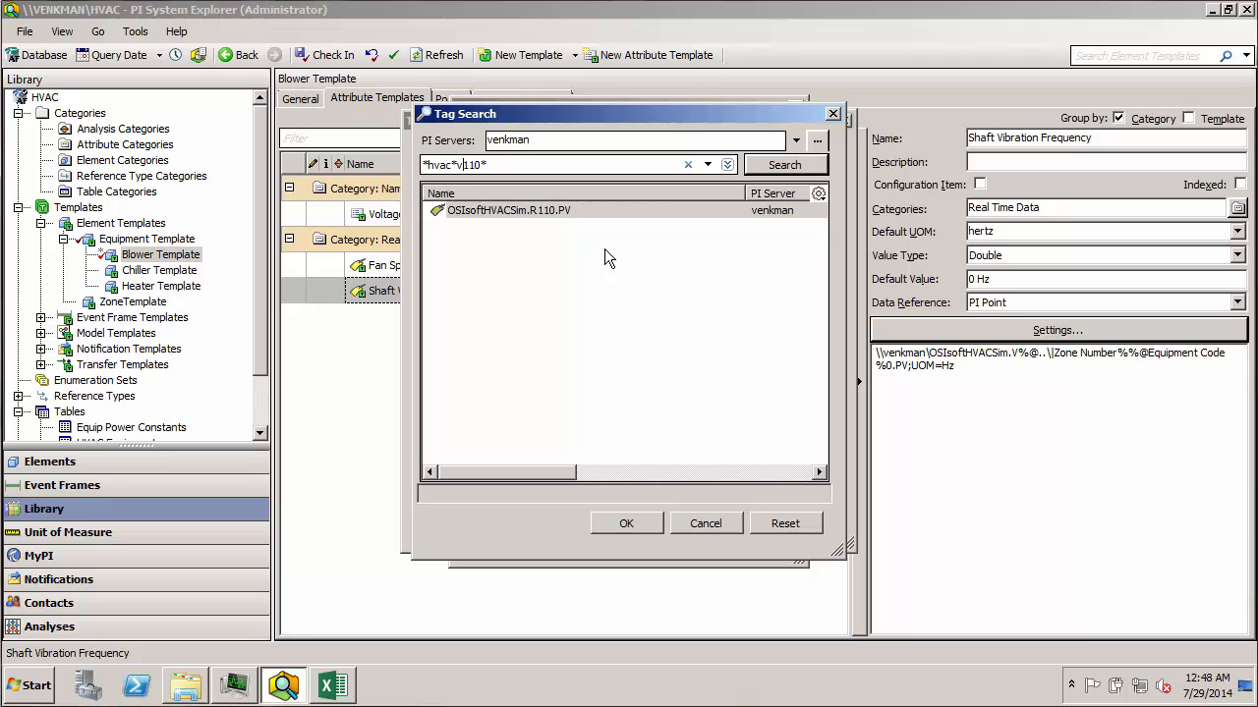
pyautogui.press('Return')
pyautogui.click(559, 234)
pyautogui.press('Return')
# Import the point attributes, apply the tag creation settings to Shaft Vibration Frequency, and check in the Blower Template's changes
pyautogui.click(754, 514)
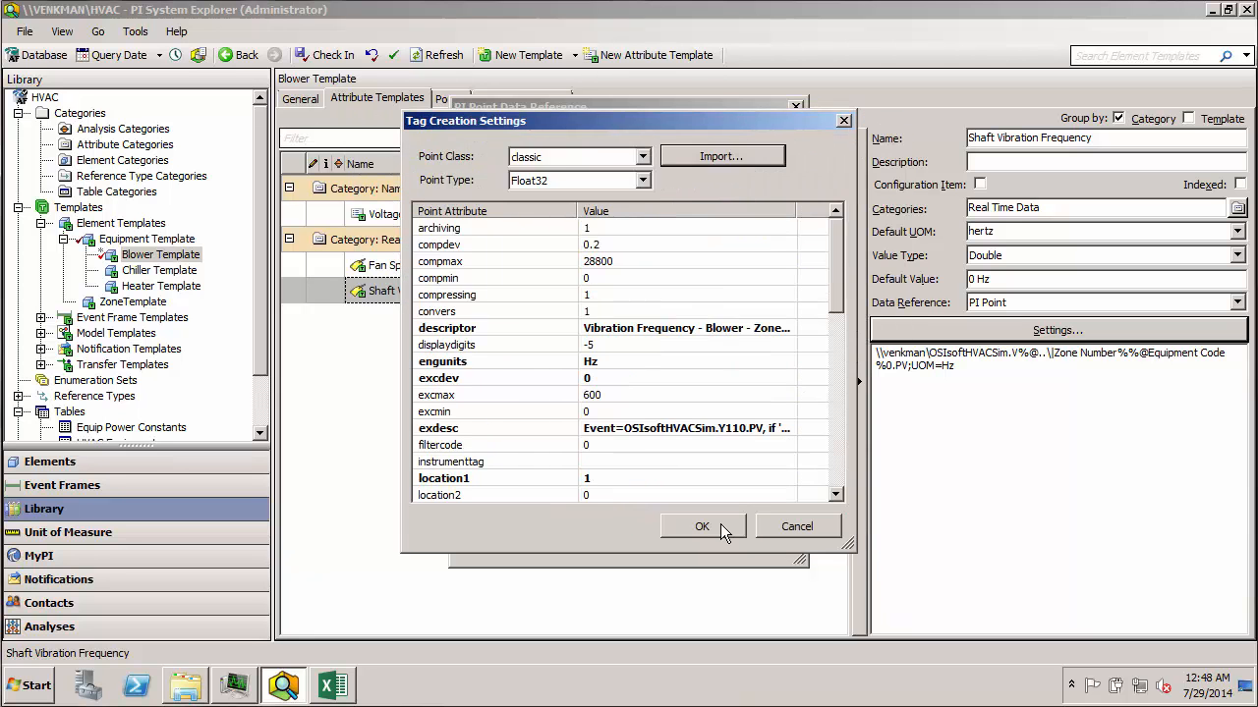
pyautogui.click(714, 525)
pyautogui.click(649, 530)
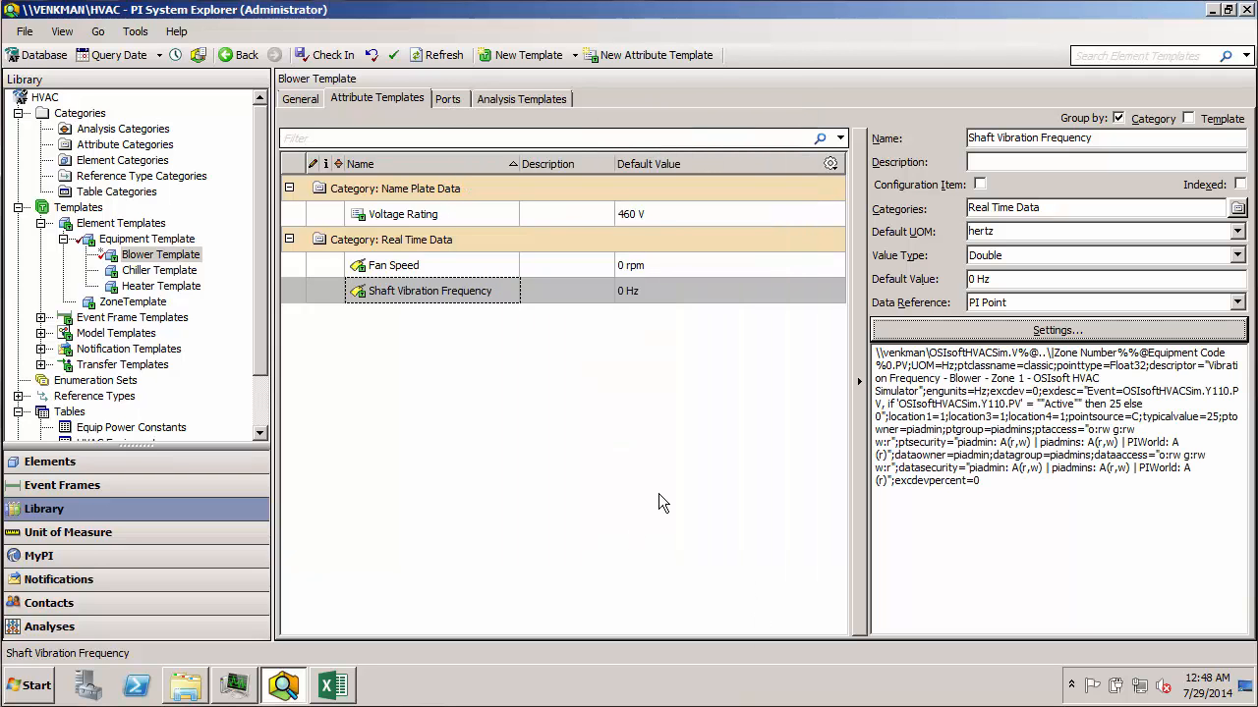
pyautogui.click(326, 55)
# Switch to Excel, add a new worksheet and choose the Equipment Template for retrieval with PI Builder's template search
pyautogui.click(334, 685)
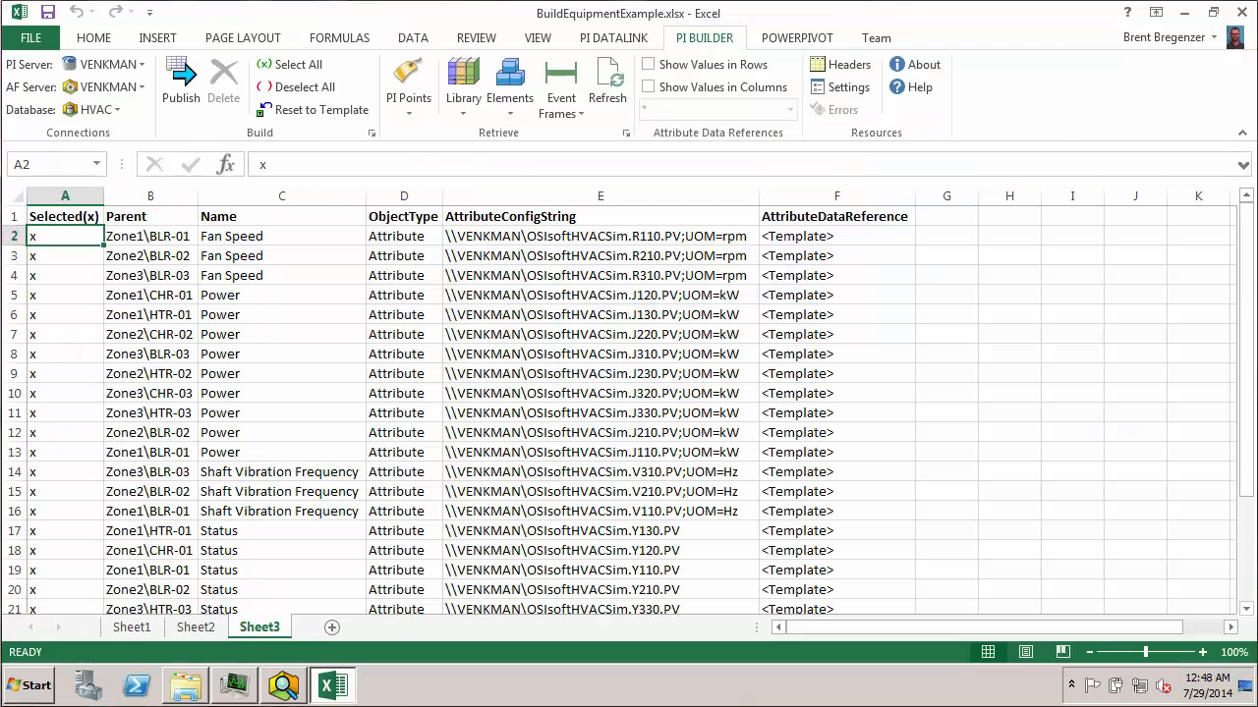
pyautogui.click(332, 627)
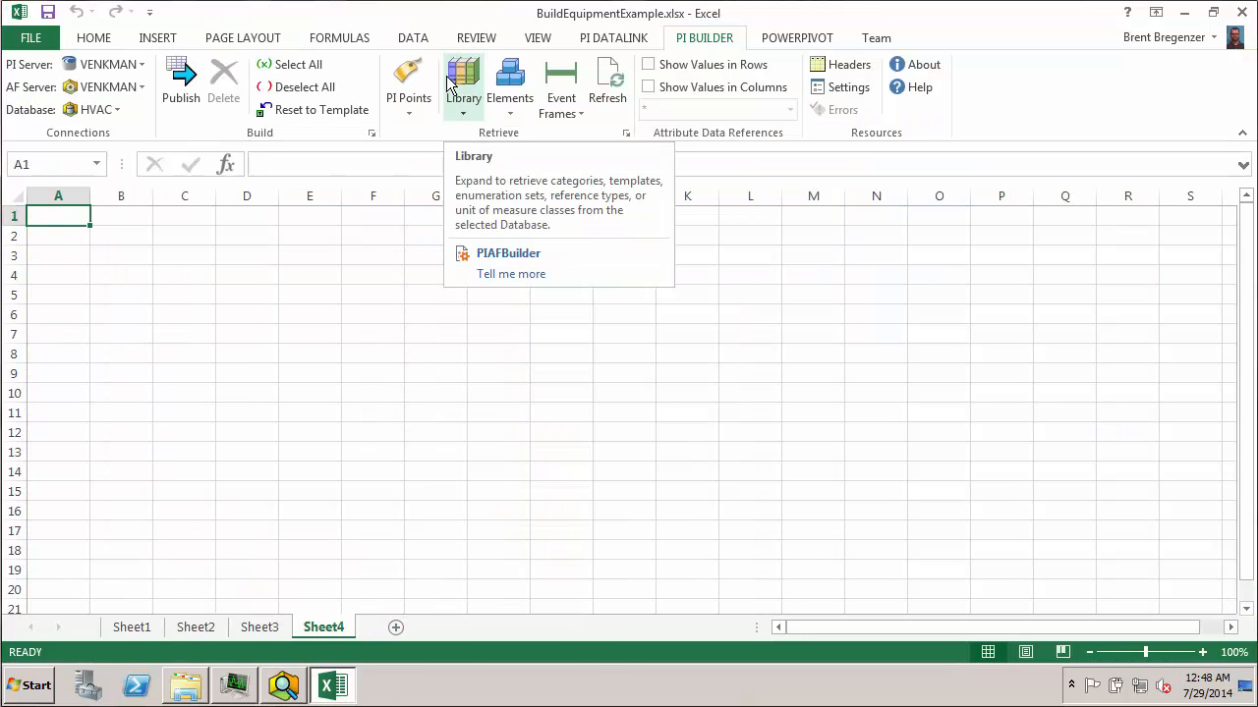
pyautogui.click(458, 104)
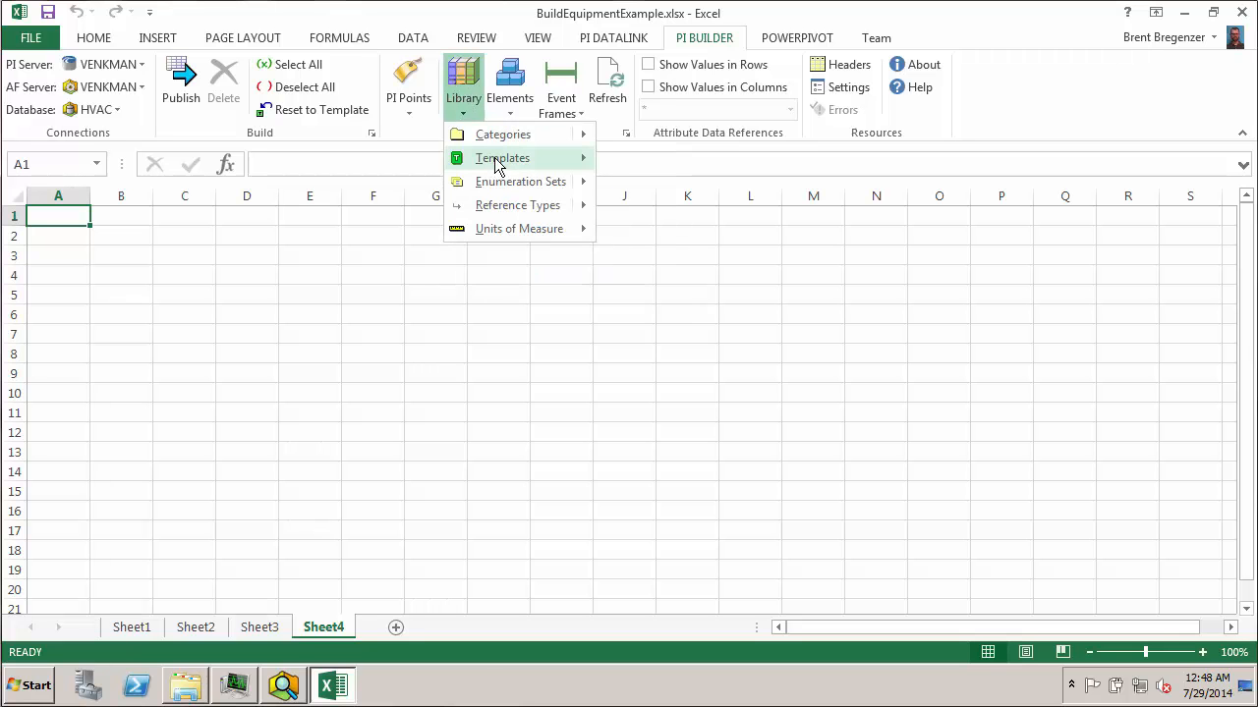
pyautogui.moveTo(498, 167)
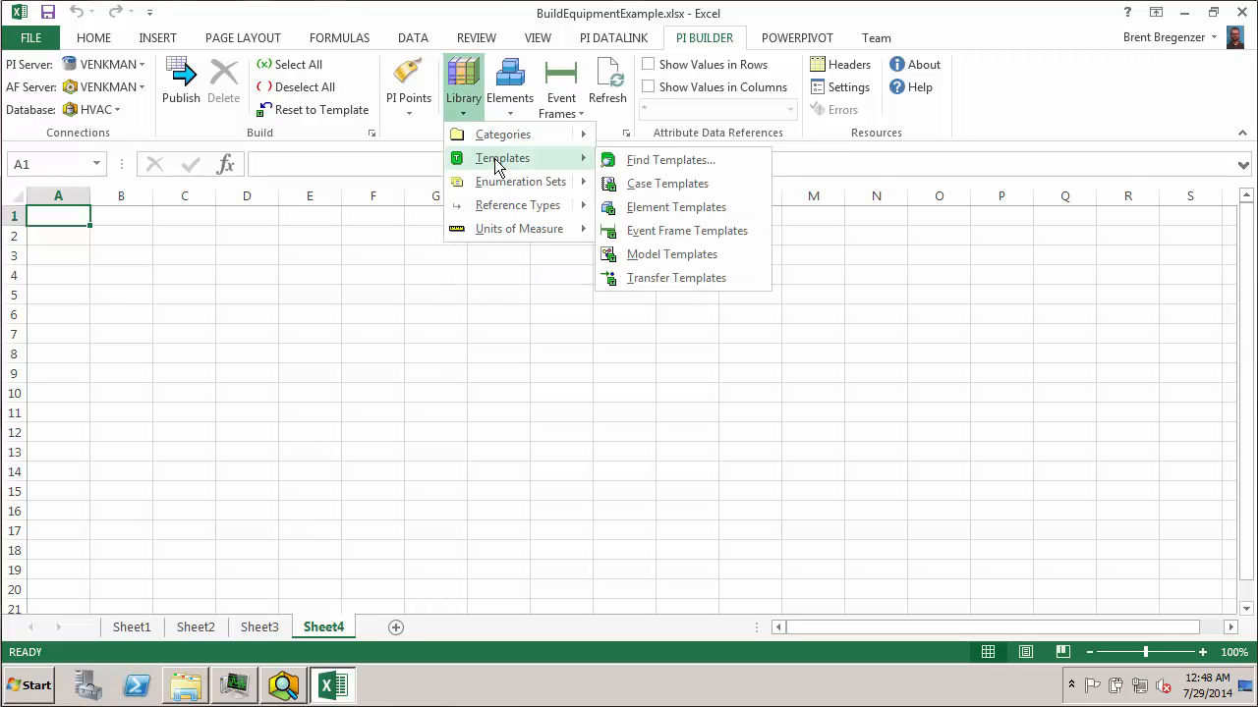
pyautogui.click(657, 162)
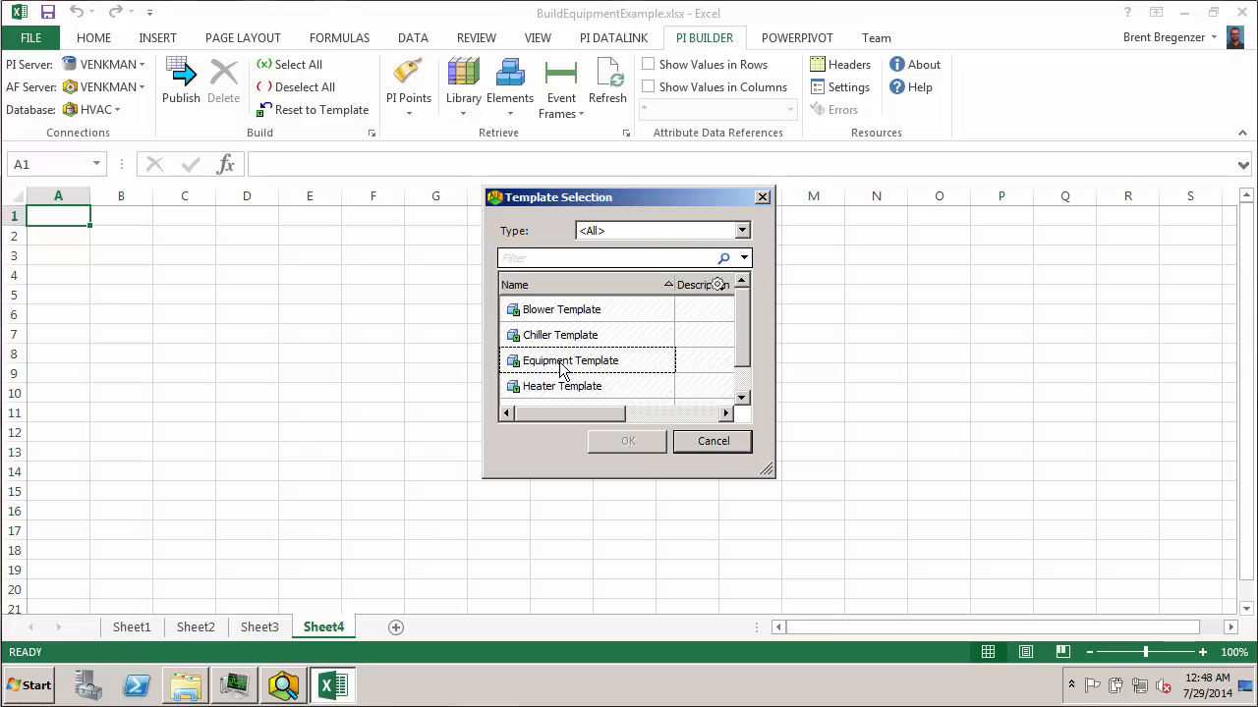
pyautogui.click(598, 362)
pyautogui.moveTo(741, 365); pyautogui.dragTo(740, 308)
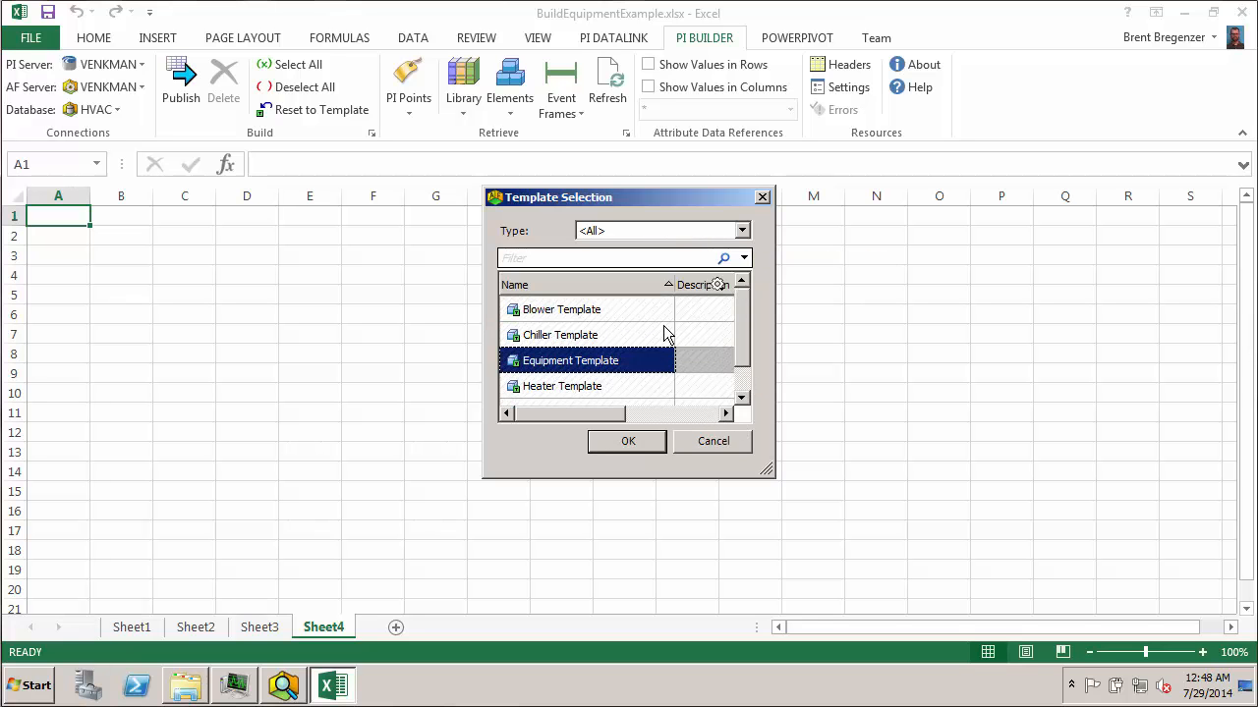
pyautogui.click(637, 444)
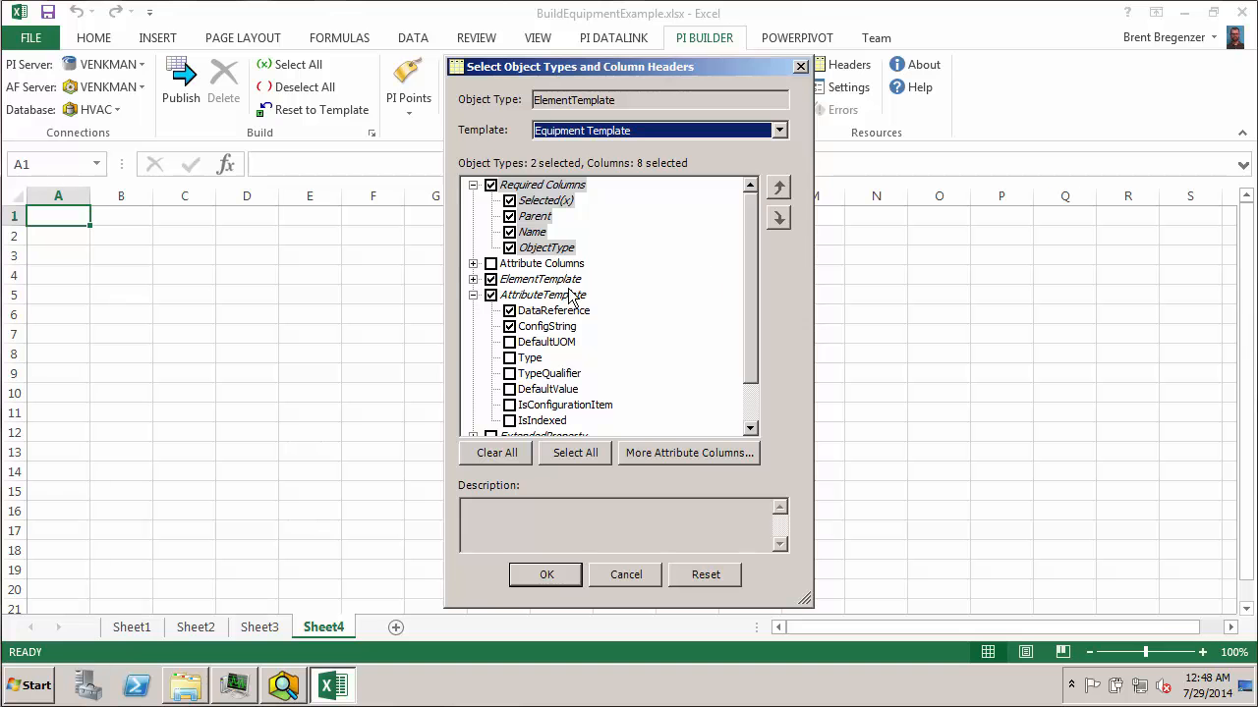
# Retrieve the element and attribute templates into the new sheet, including the attributes' DataReference and ConfigString columns
pyautogui.moveTo(746, 258); pyautogui.dragTo(744, 332)
pyautogui.click(544, 576)
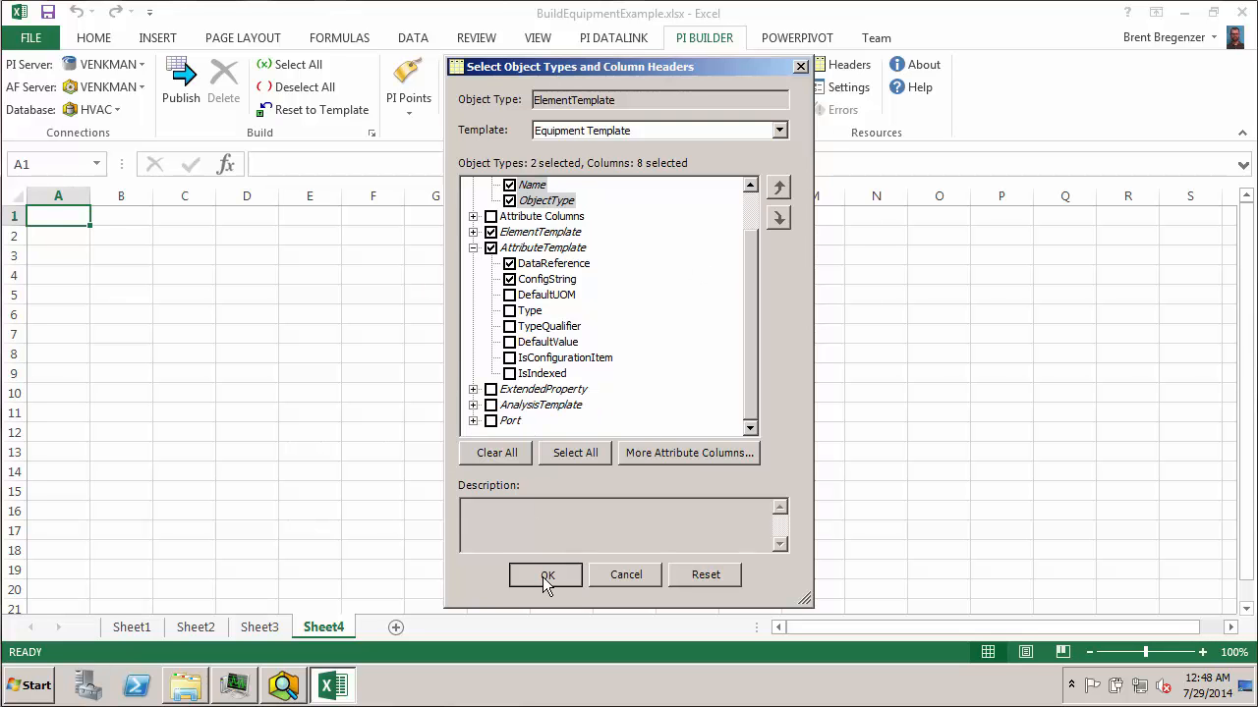
pyautogui.click(630, 434)
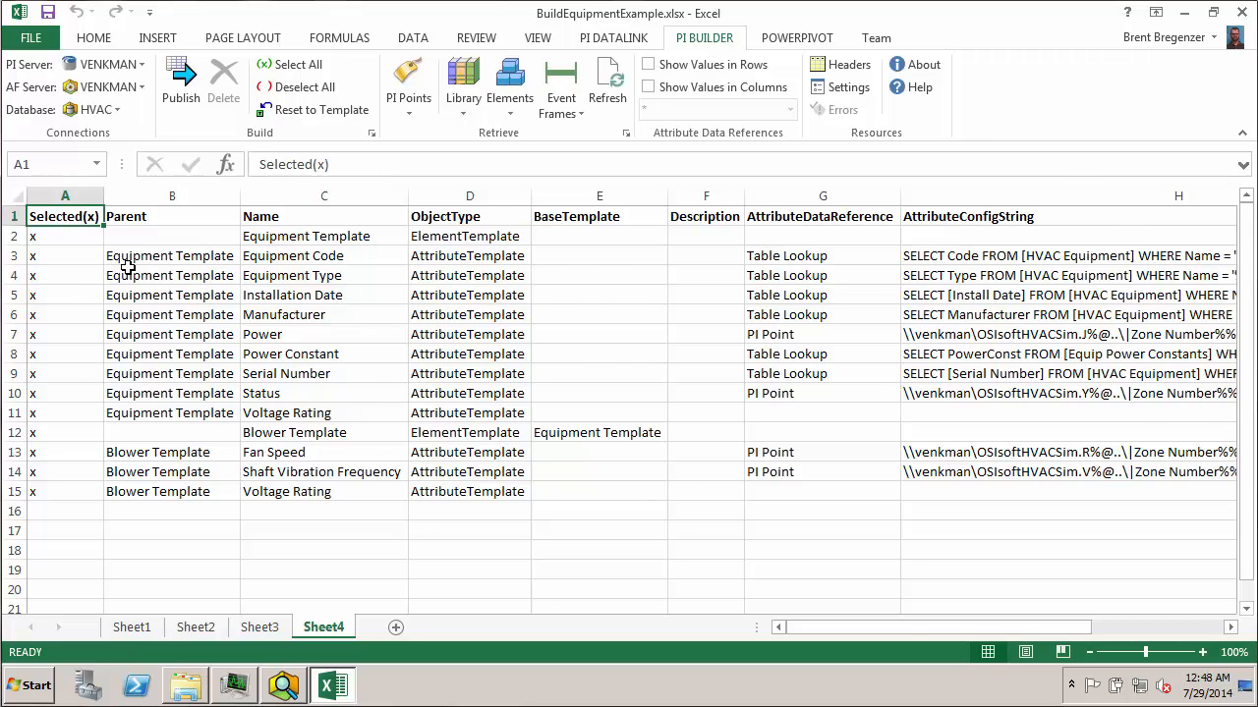
# Sort all retrieved template rows by AttributeDataReference from A to Z, treating the first row as headers
pyautogui.hotkey('ctrl', 'shift', 'Right')
pyautogui.hotkey('ctrl', 'shift', 'Down')
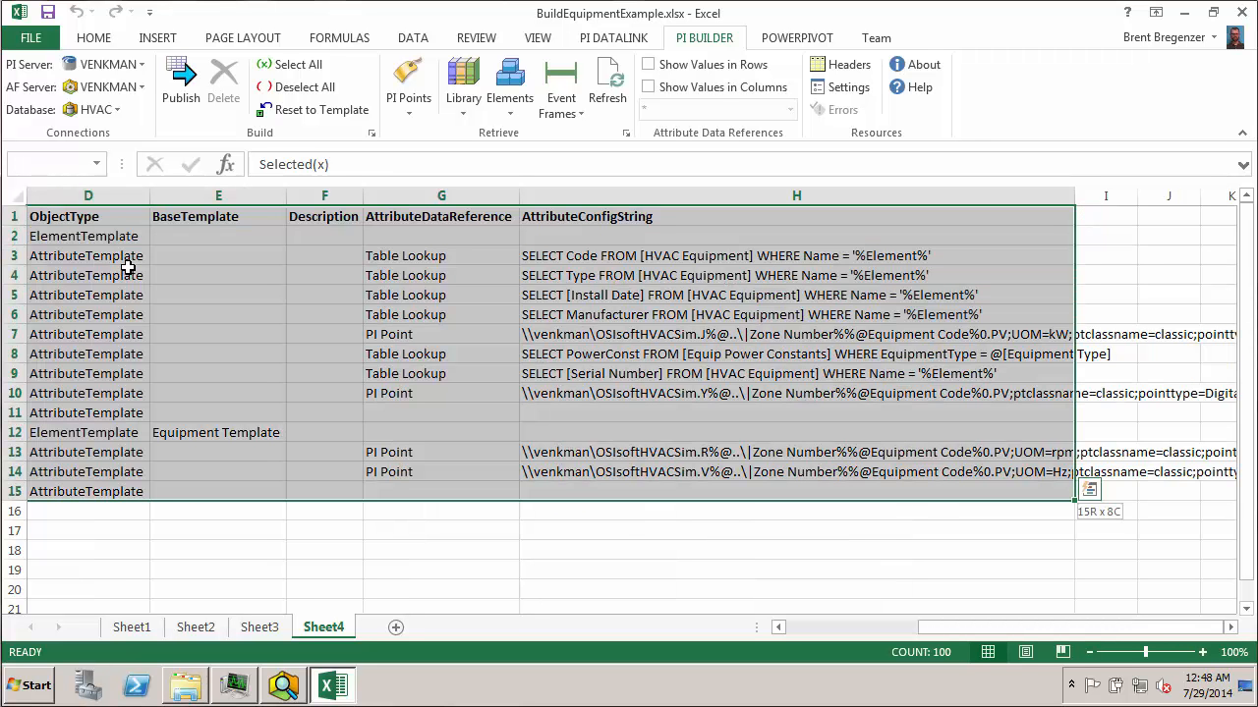
pyautogui.click(426, 43)
pyautogui.click(470, 93)
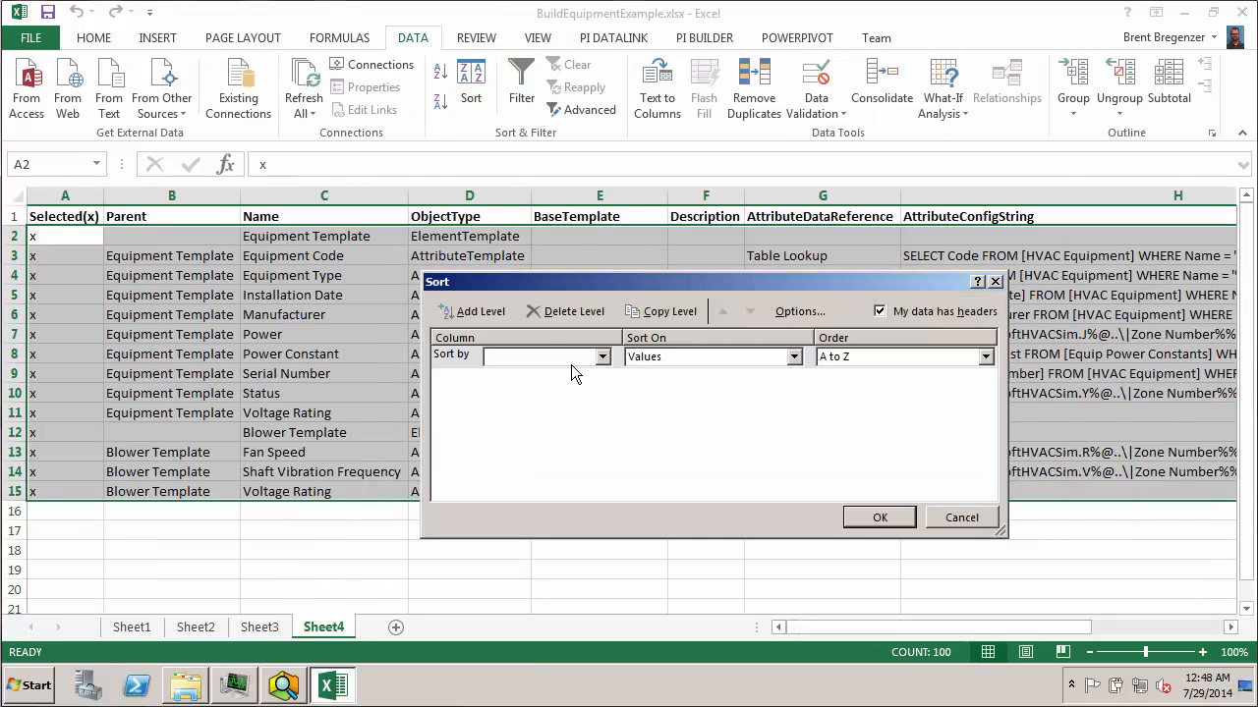
pyautogui.click(602, 356)
pyautogui.click(575, 454)
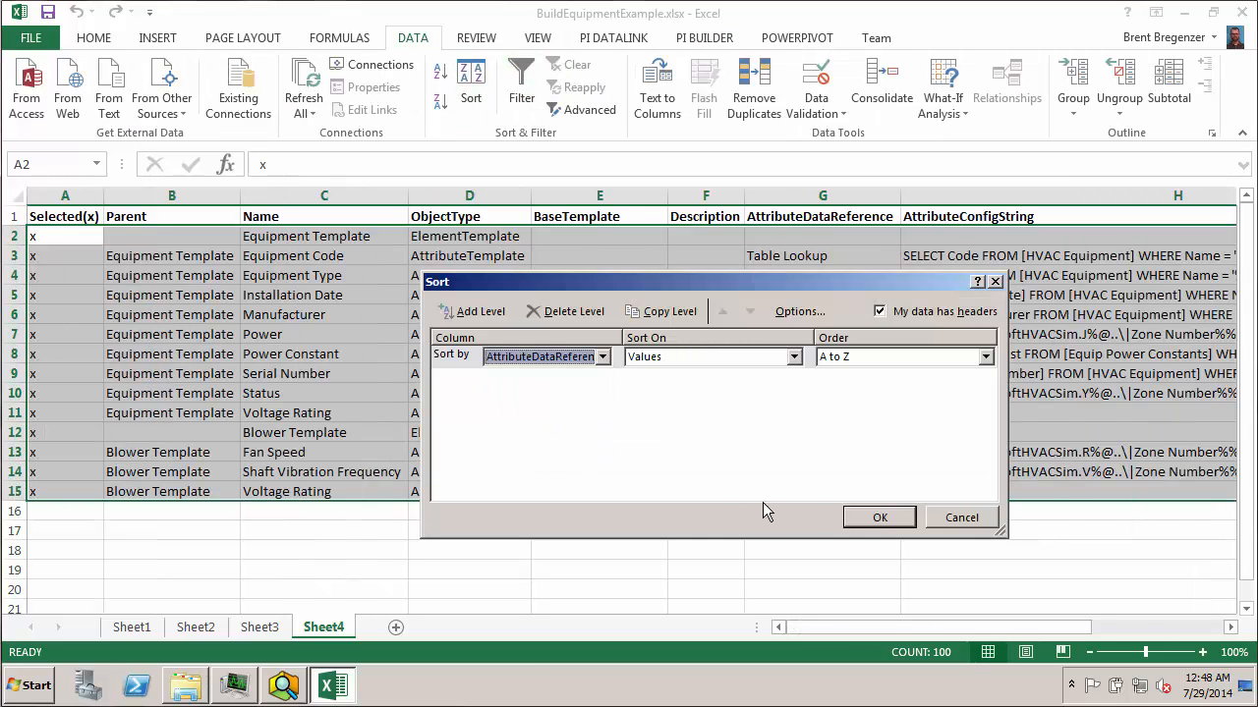
pyautogui.click(874, 515)
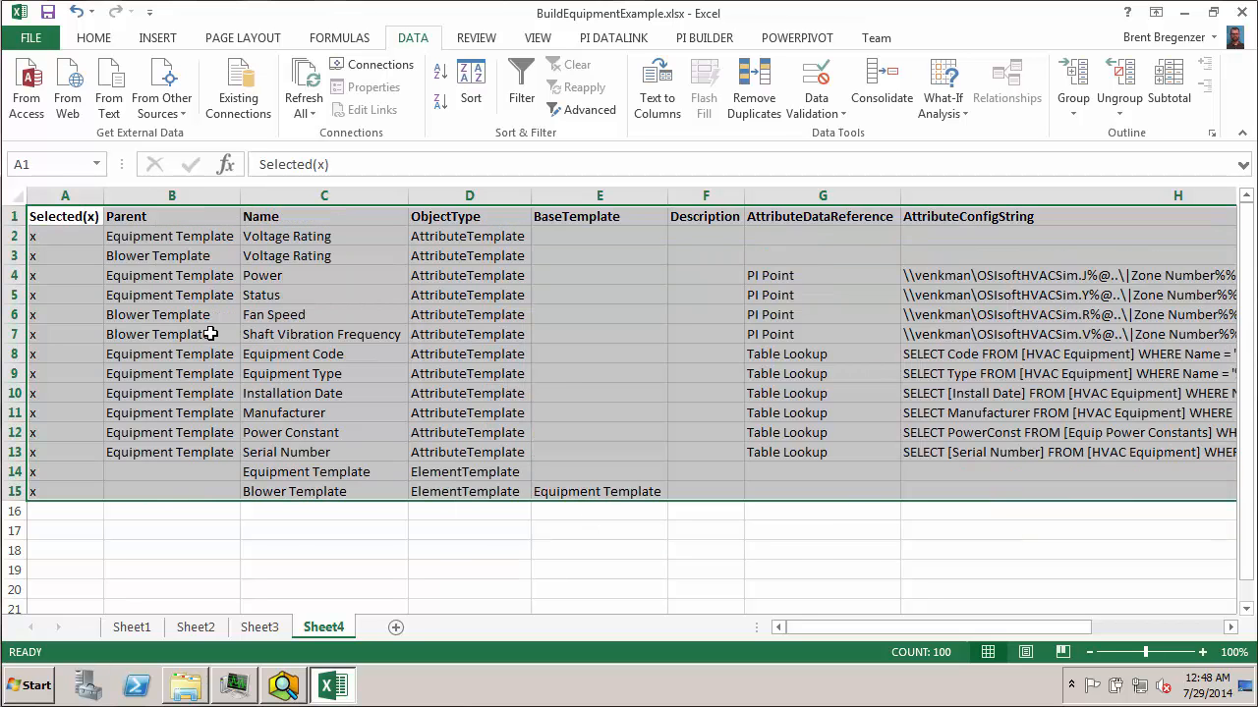
# Delete the Voltage Rating, Table Lookup and ElementTemplate rows, keeping only the attributes with a PI Point data reference
pyautogui.moveTo(13, 237); pyautogui.dragTo(14, 258)
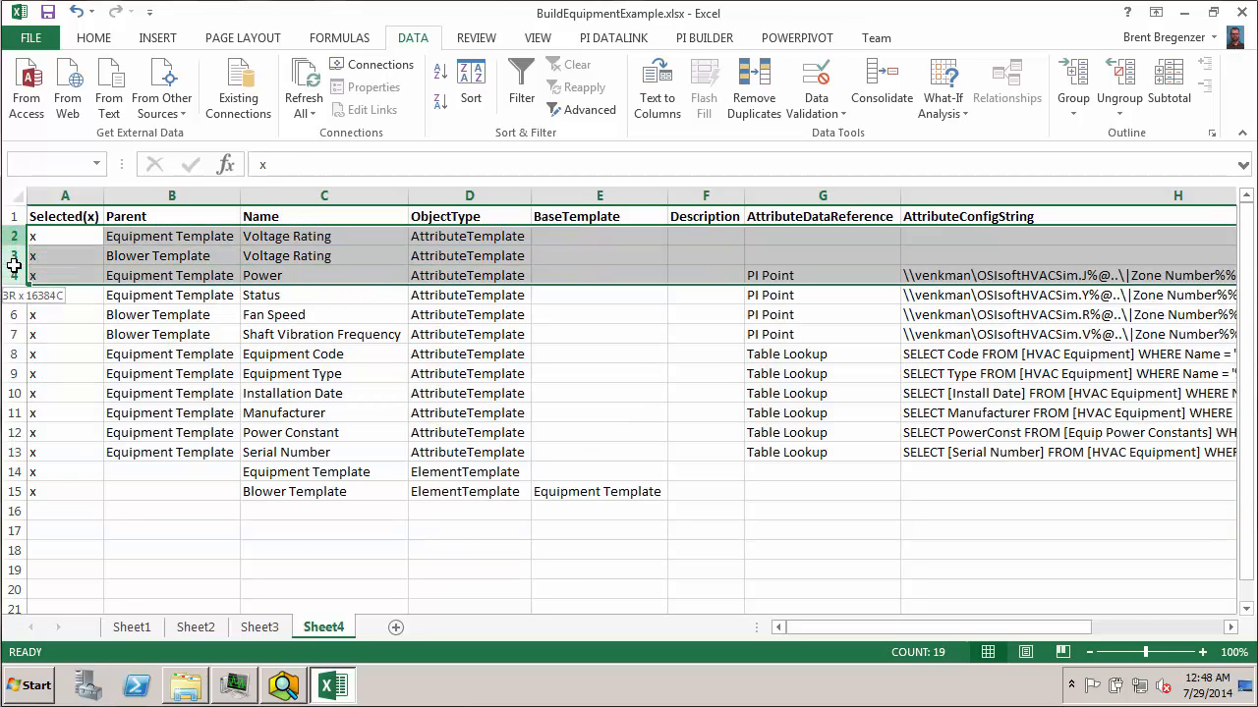
pyautogui.rightClick(12, 245)
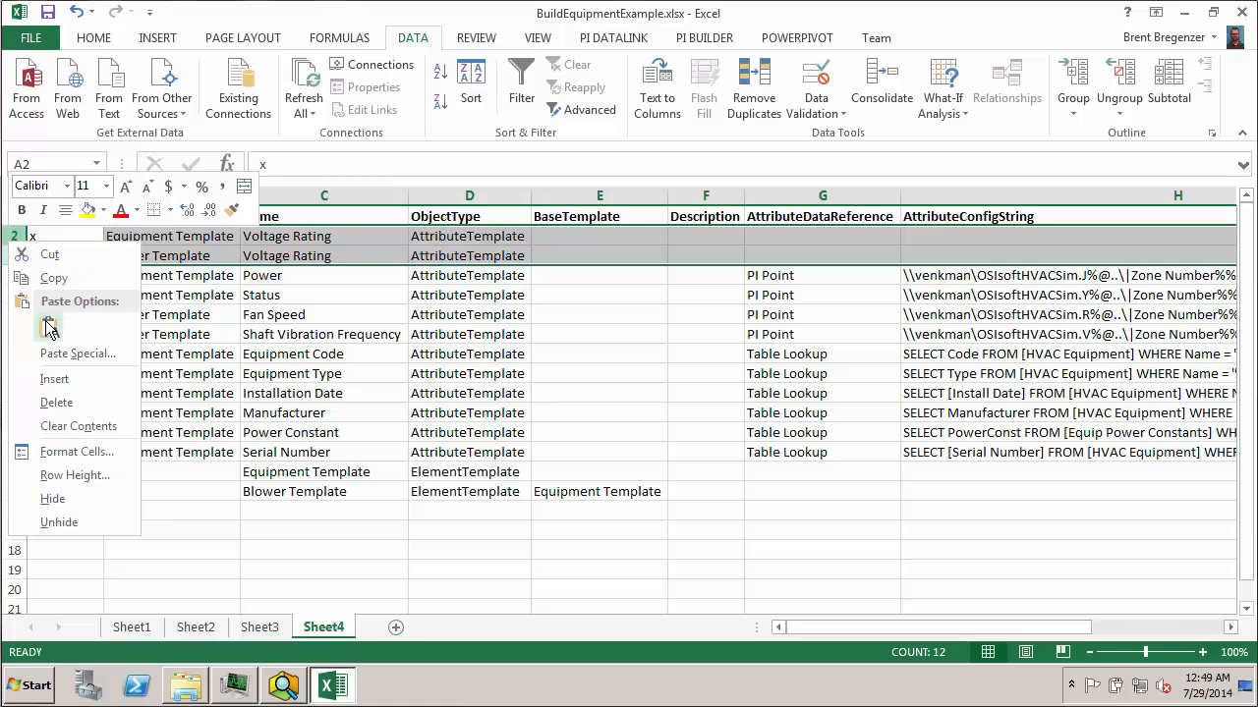
pyautogui.click(56, 402)
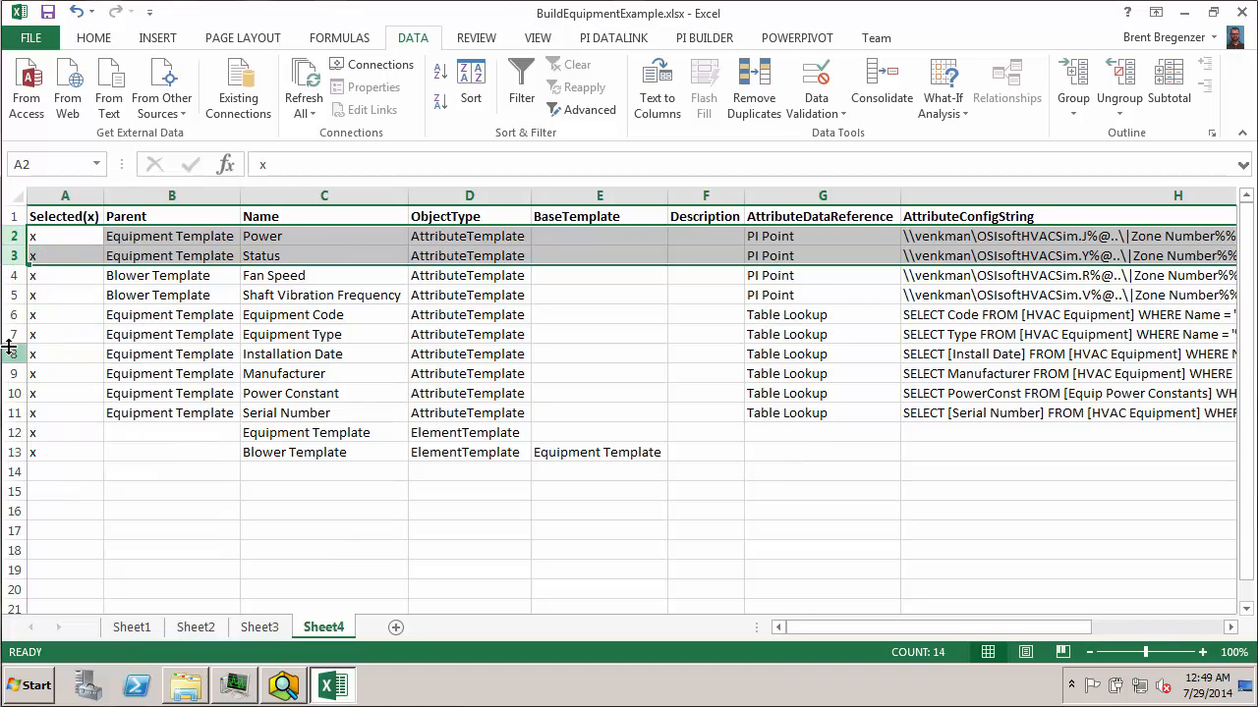
pyautogui.moveTo(8, 314); pyautogui.dragTo(8, 442)
pyautogui.rightClick(8, 442)
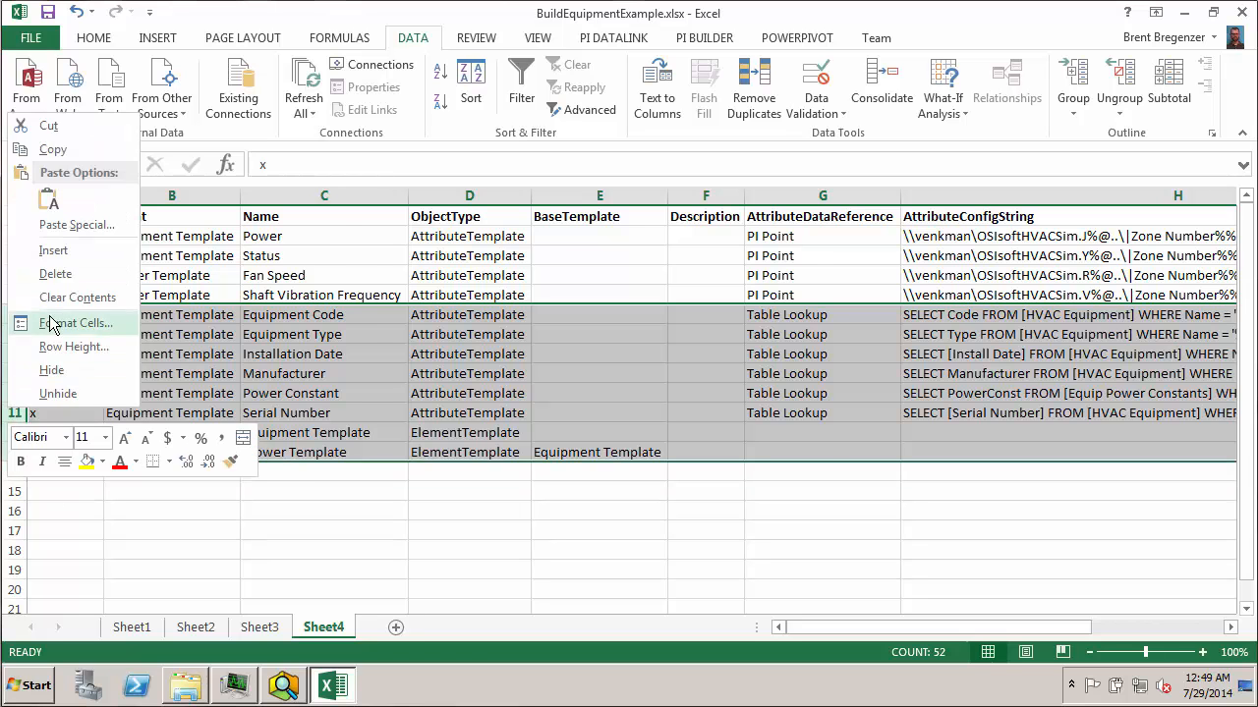
pyautogui.click(56, 276)
# Widen the AttributeConfigString column to fit its longest configuration string
pyautogui.click(914, 278)
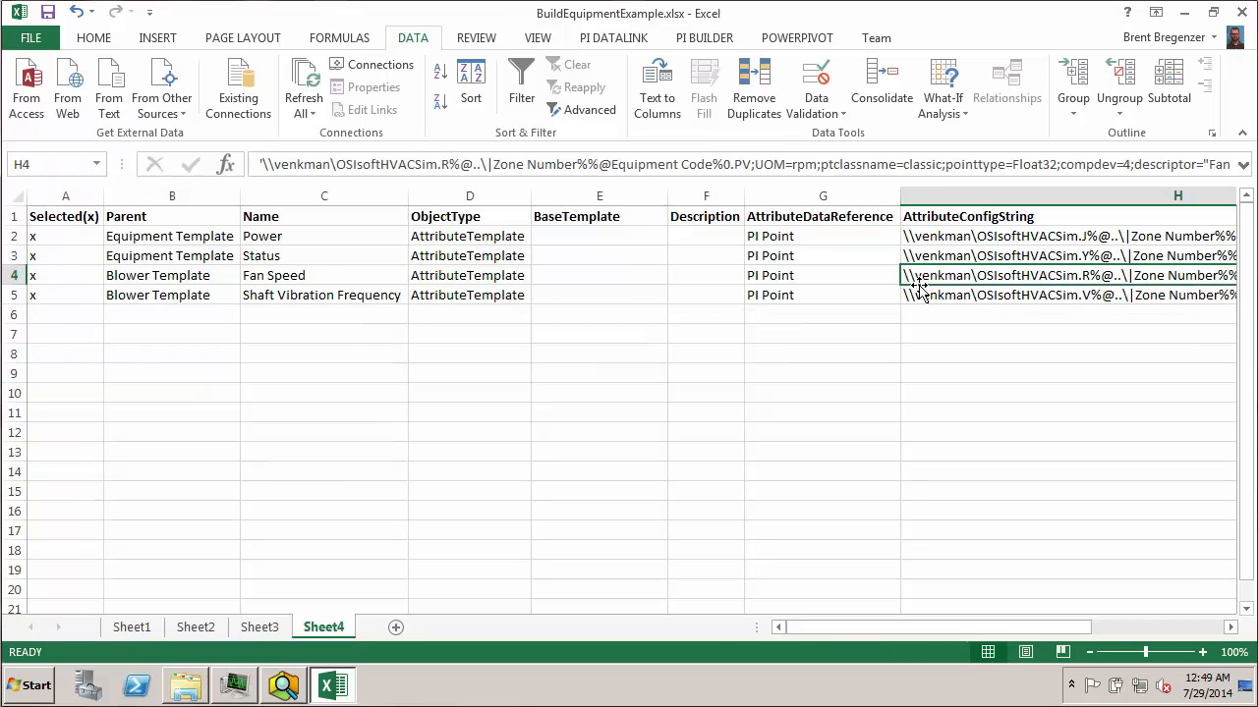
pyautogui.moveTo(853, 623); pyautogui.dragTo(1100, 623)
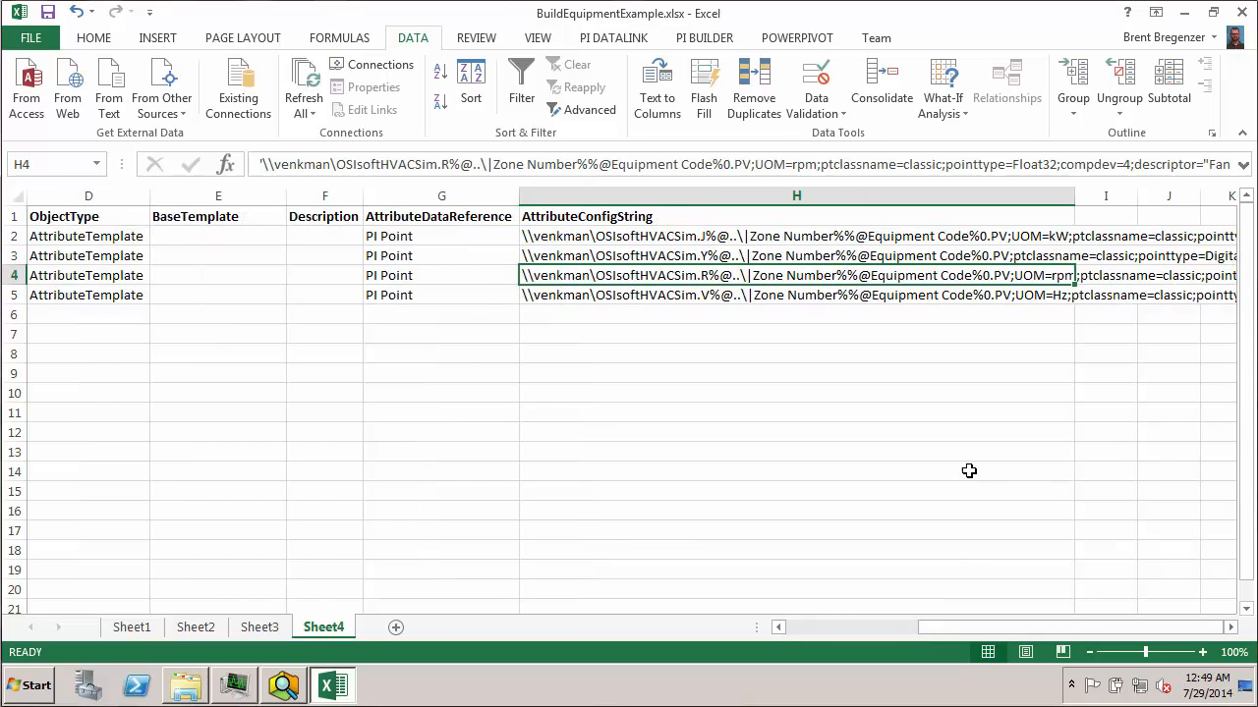
pyautogui.hscroll(3, 438, 238)
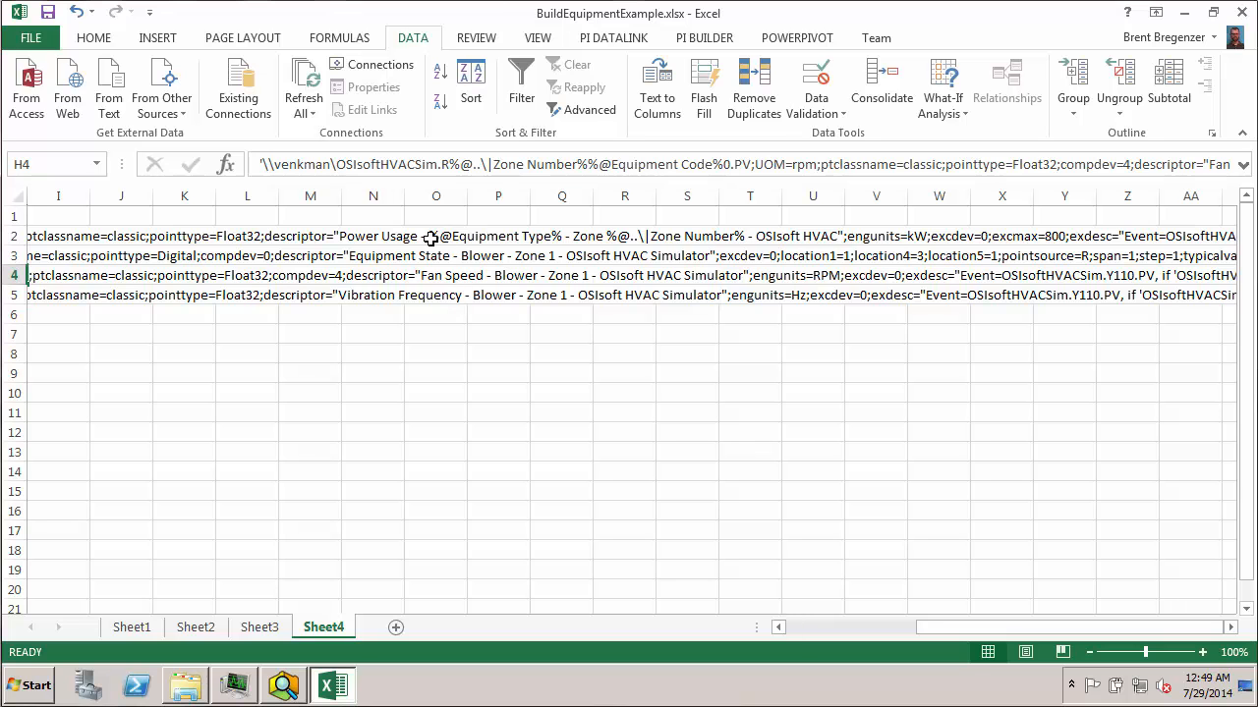
pyautogui.doubleClick(431, 238)
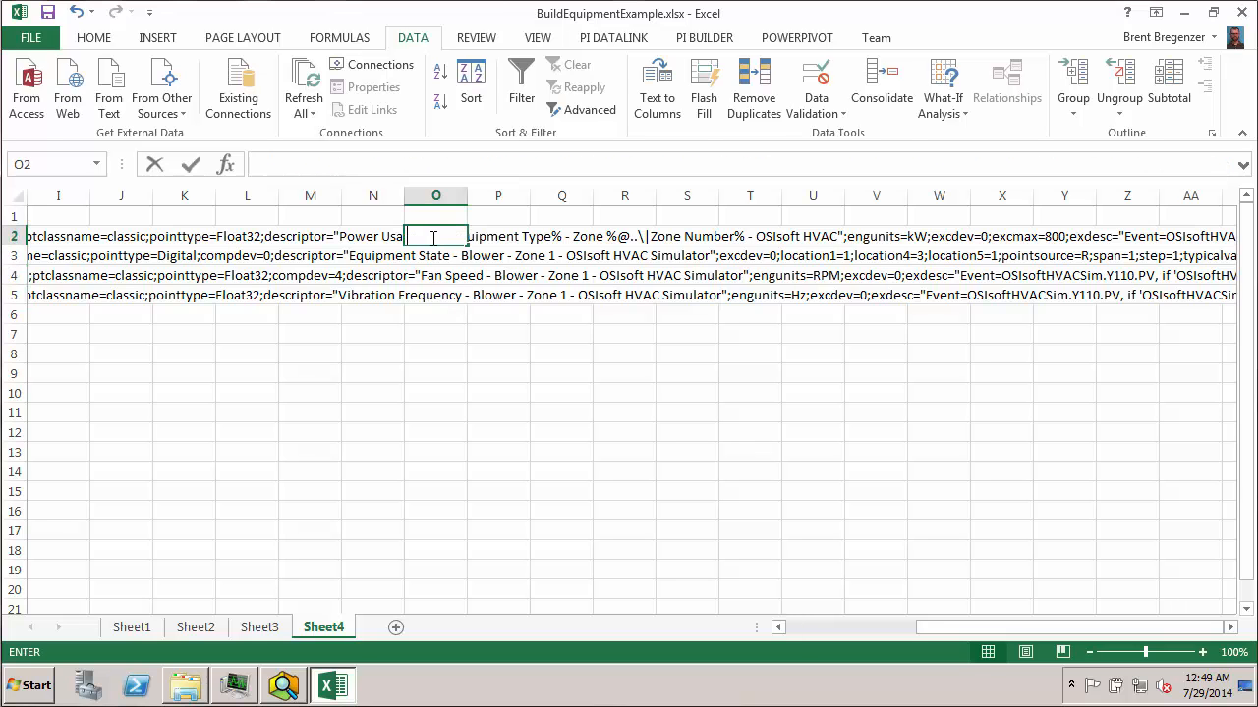
pyautogui.click(51, 237)
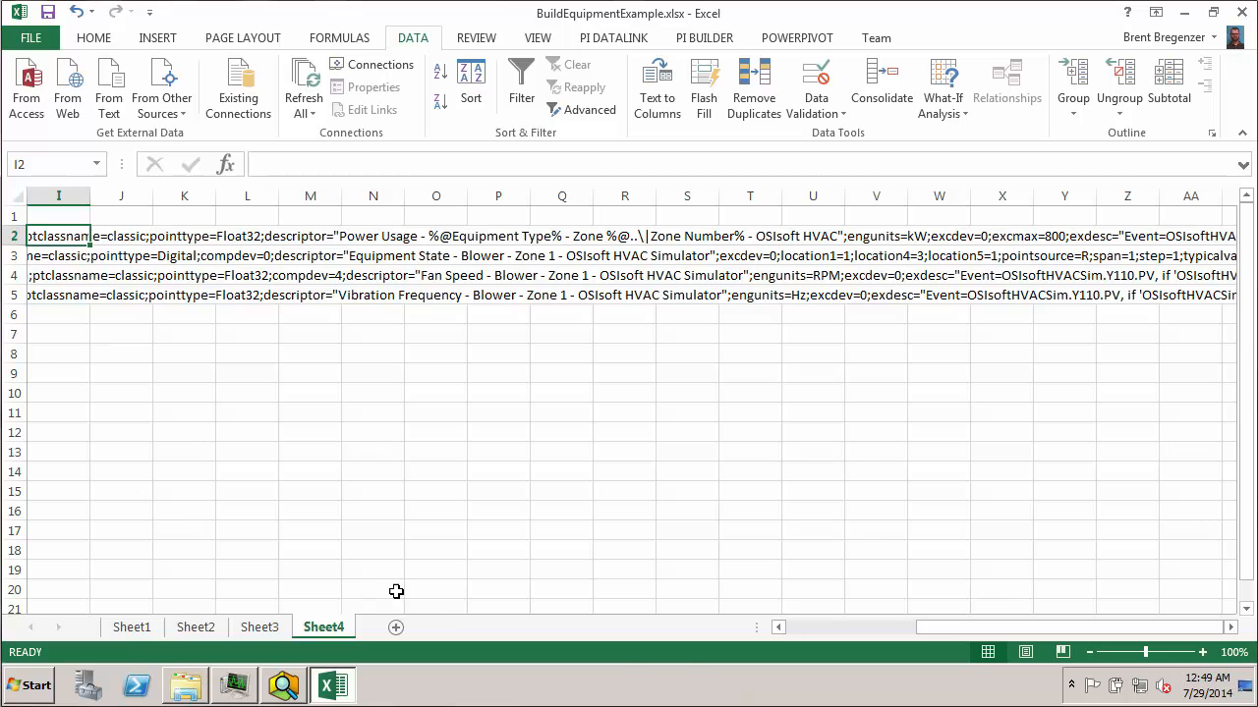
pyautogui.click(778, 627)
pyautogui.click(779, 627)
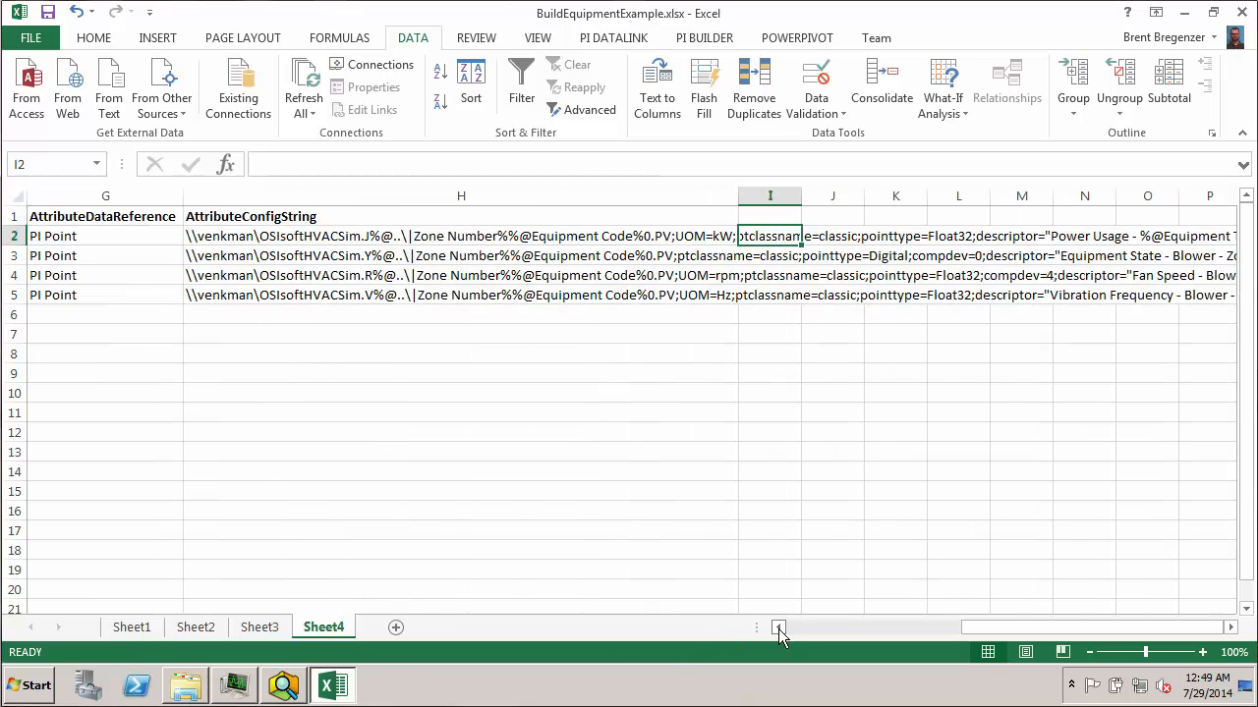
pyautogui.doubleClick(738, 196)
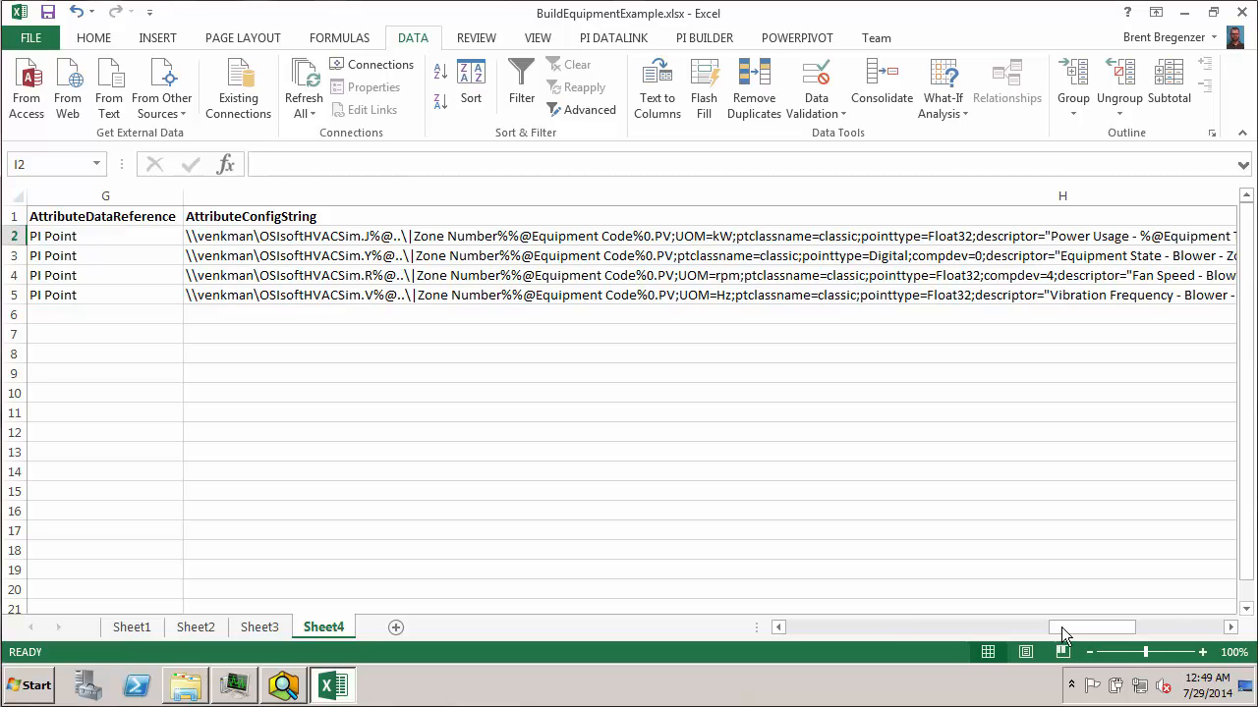
# Examine the full configuration strings of the PI Point attributes for hard-coded equipment and zone references
pyautogui.click(1230, 627)
pyautogui.click(1231, 626)
pyautogui.click(1230, 627)
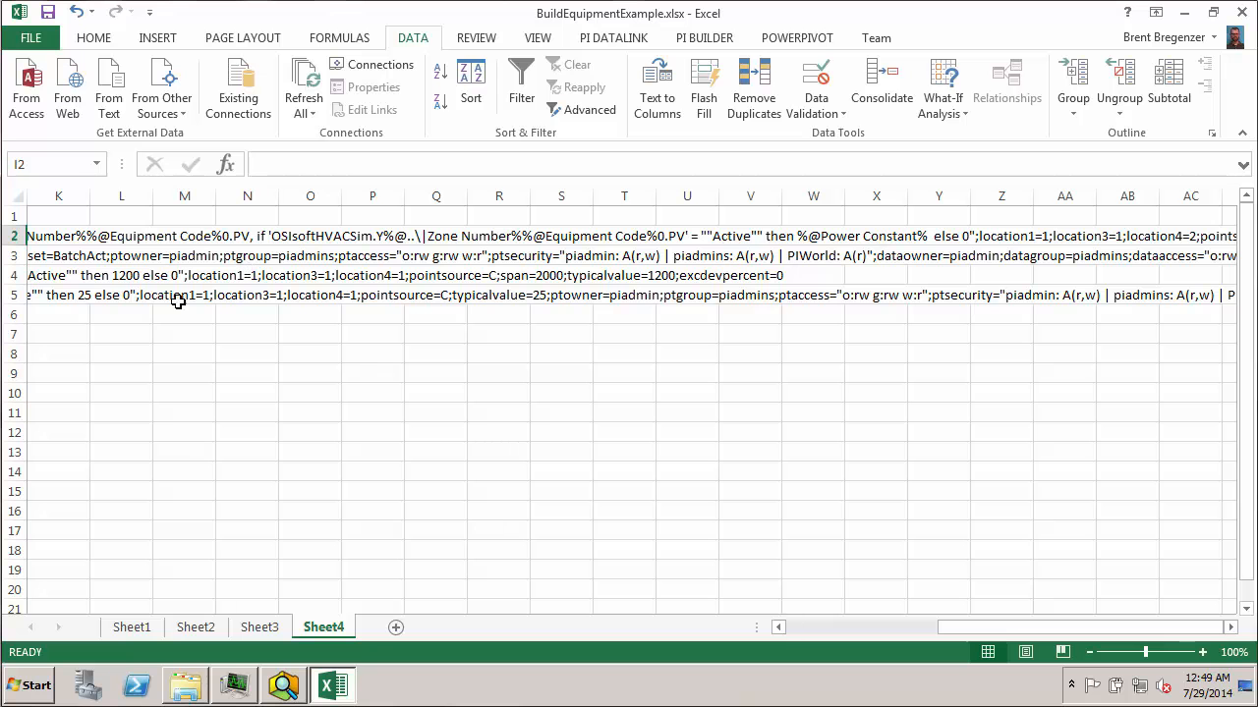
pyautogui.click(778, 627)
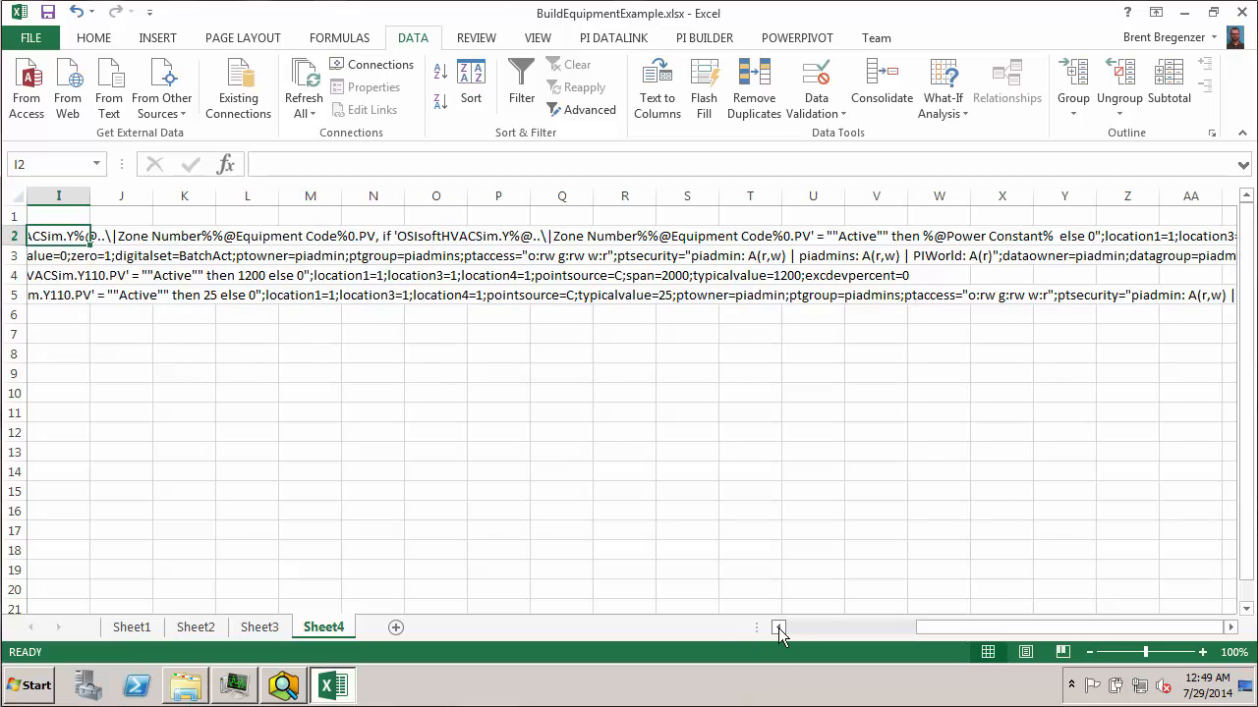
pyautogui.click(778, 627)
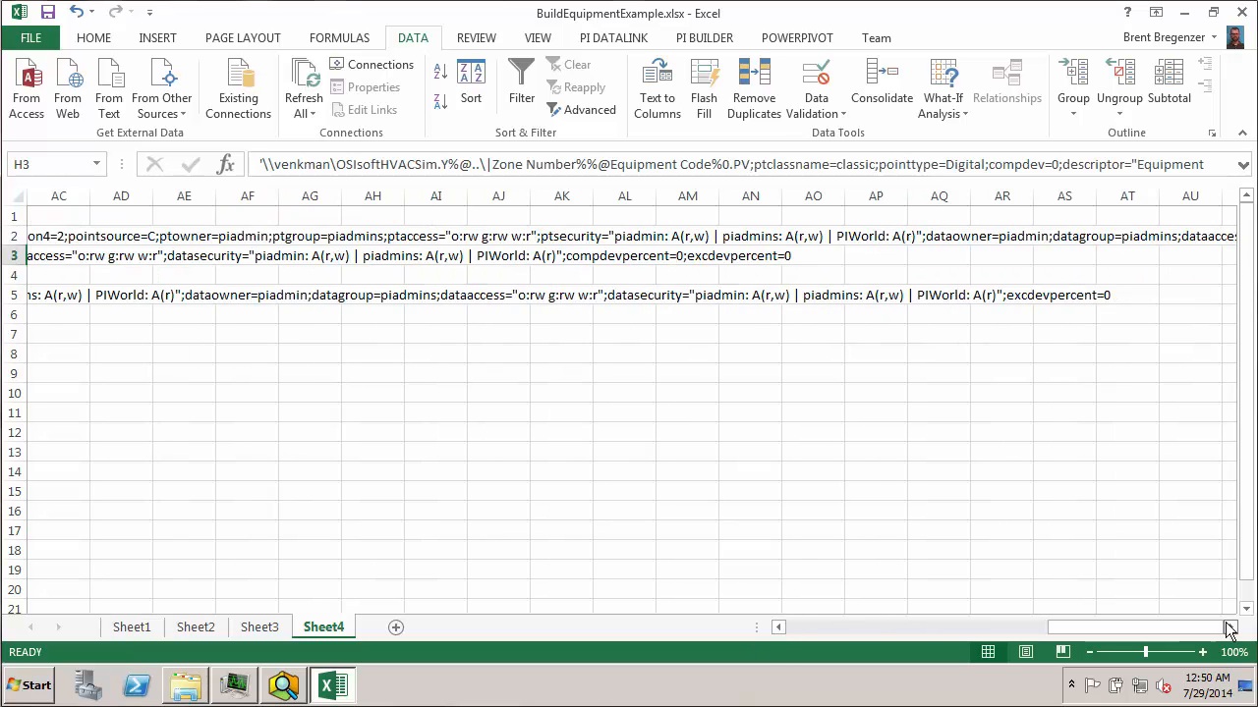
pyautogui.click(1230, 627)
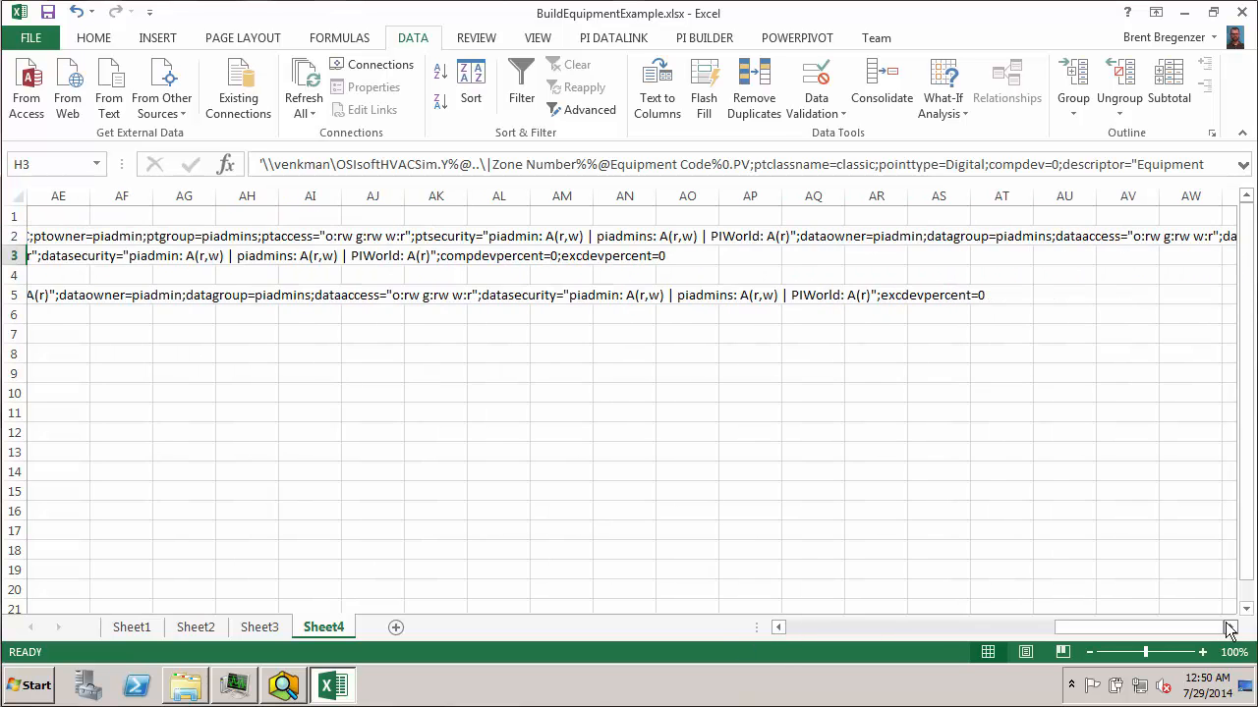
pyautogui.click(847, 628)
pyautogui.click(847, 628)
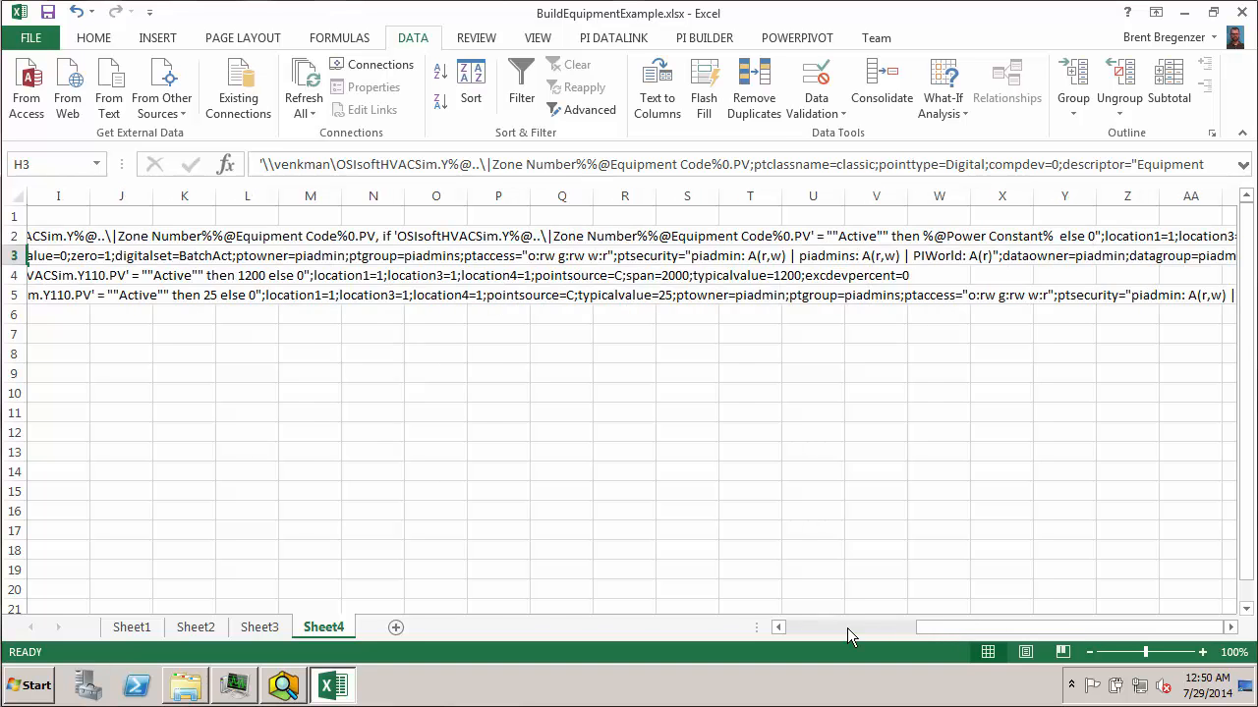
pyautogui.click(847, 628)
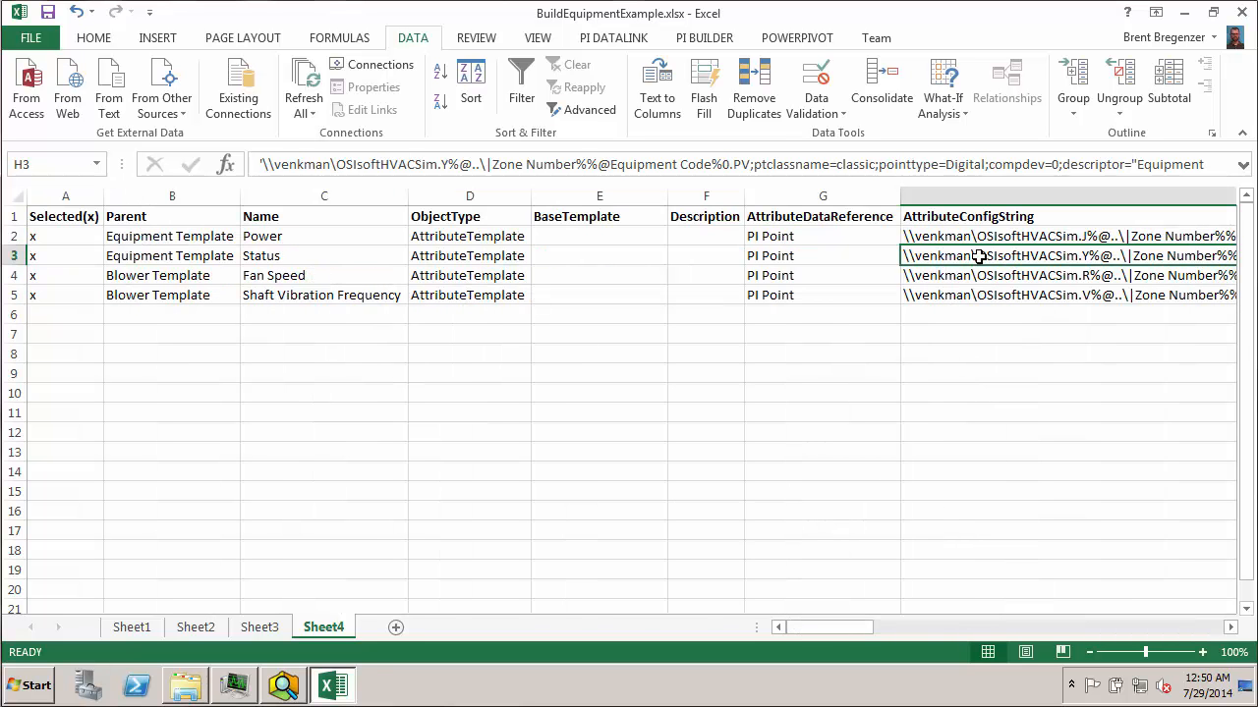
pyautogui.moveTo(980, 263); pyautogui.dragTo(981, 295)
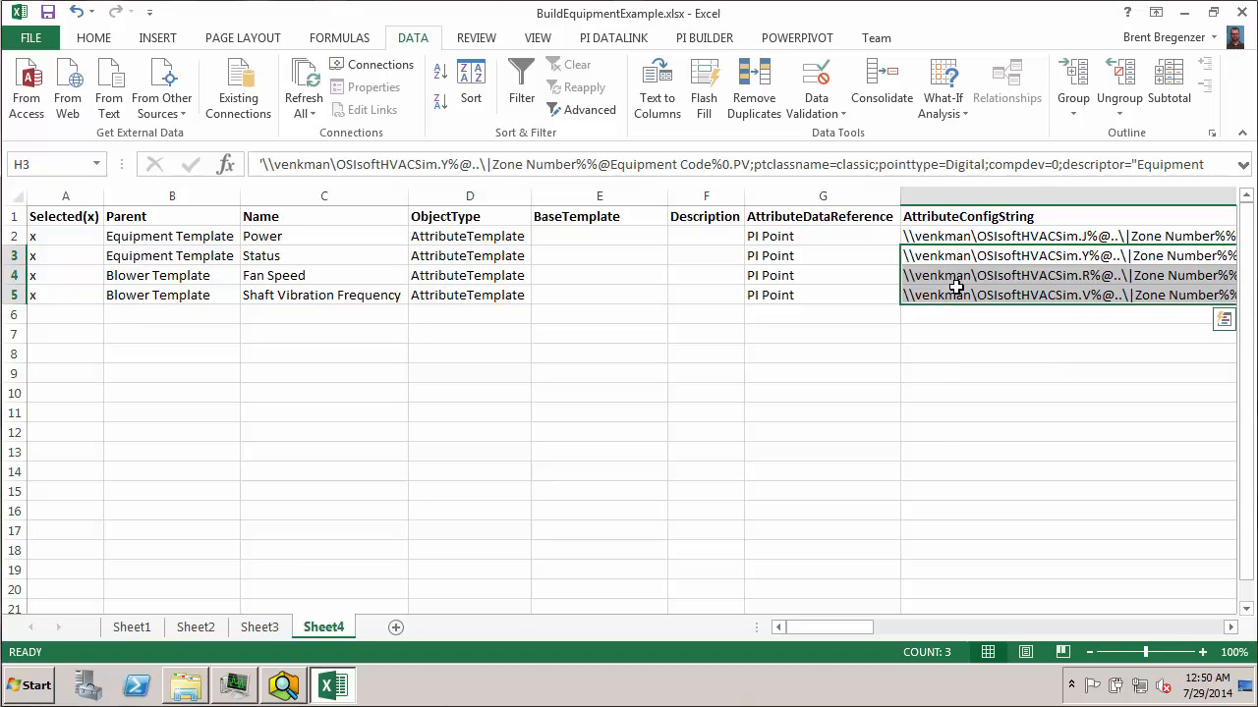
pyautogui.hotkey('ctrl', 'h')
pyautogui.write('Blower')
pyautogui.press('Tab')
pyautogui.write('%@Equipment Type%')
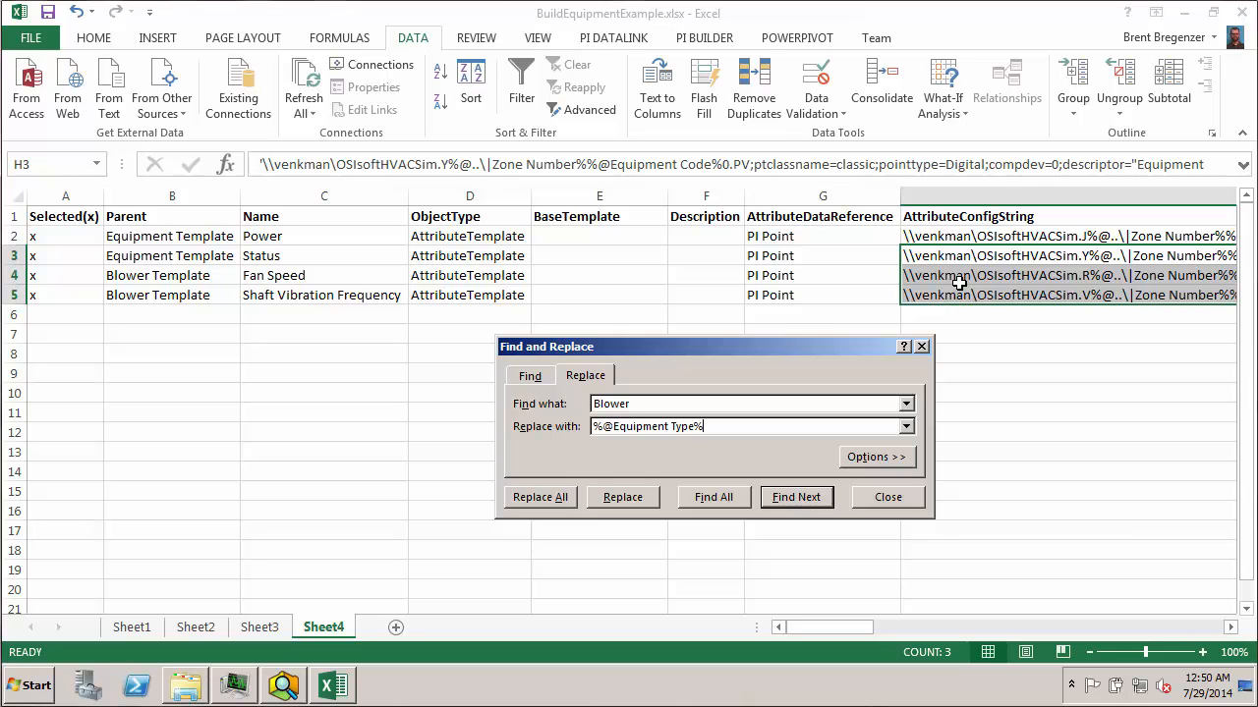
pyautogui.click(562, 500)
pyautogui.click(632, 385)
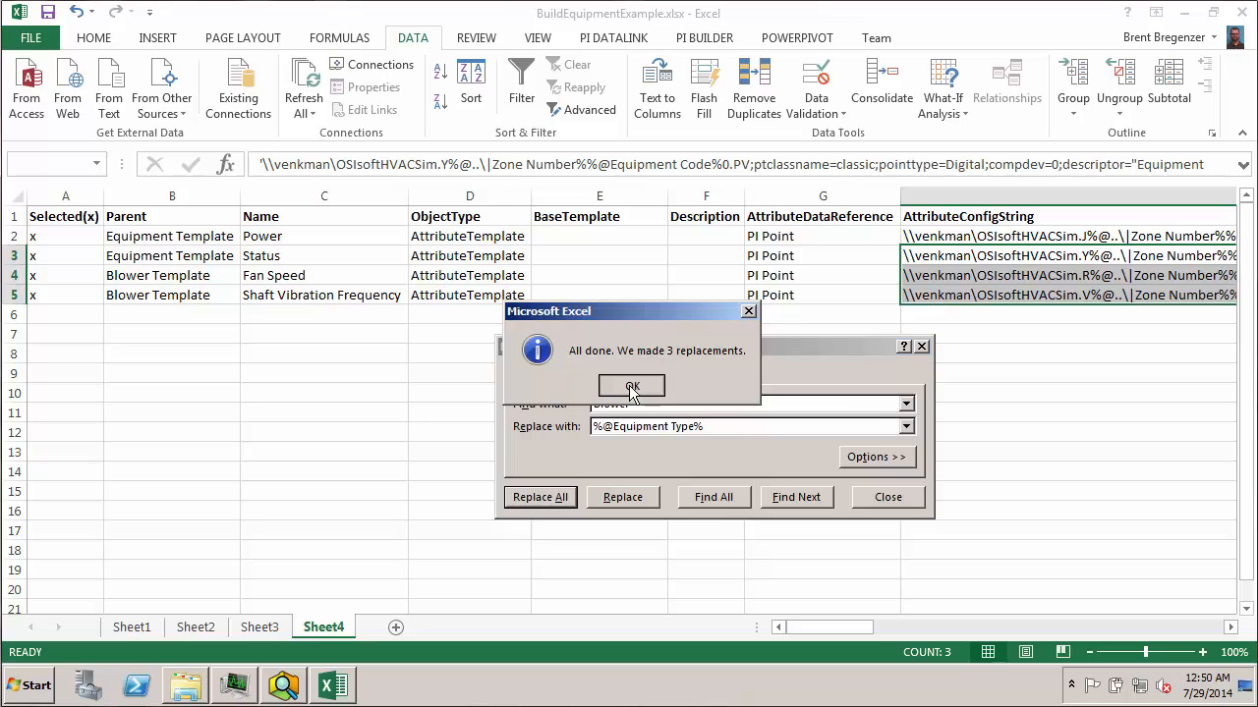
pyautogui.click(866, 497)
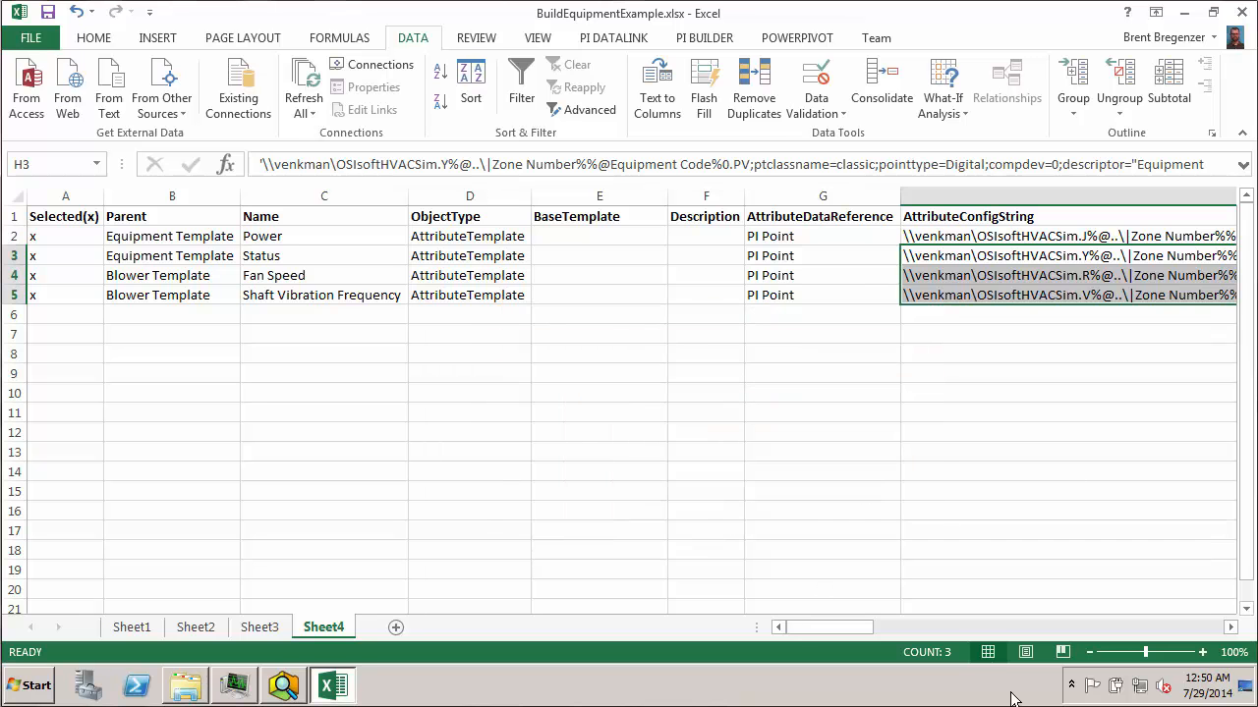
# Copy the text Zone %@..\|Zone Number% from the descriptor in the Power attribute's configuration string
pyautogui.click(1228, 632)
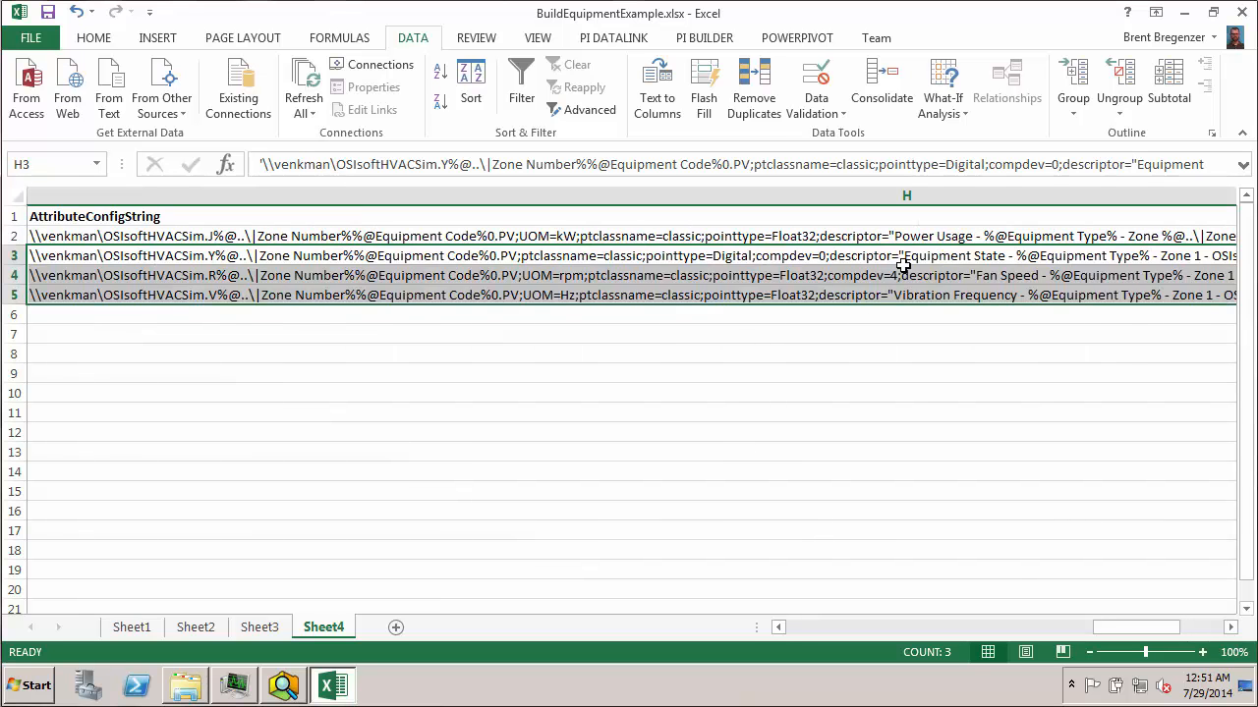
pyautogui.click(888, 236)
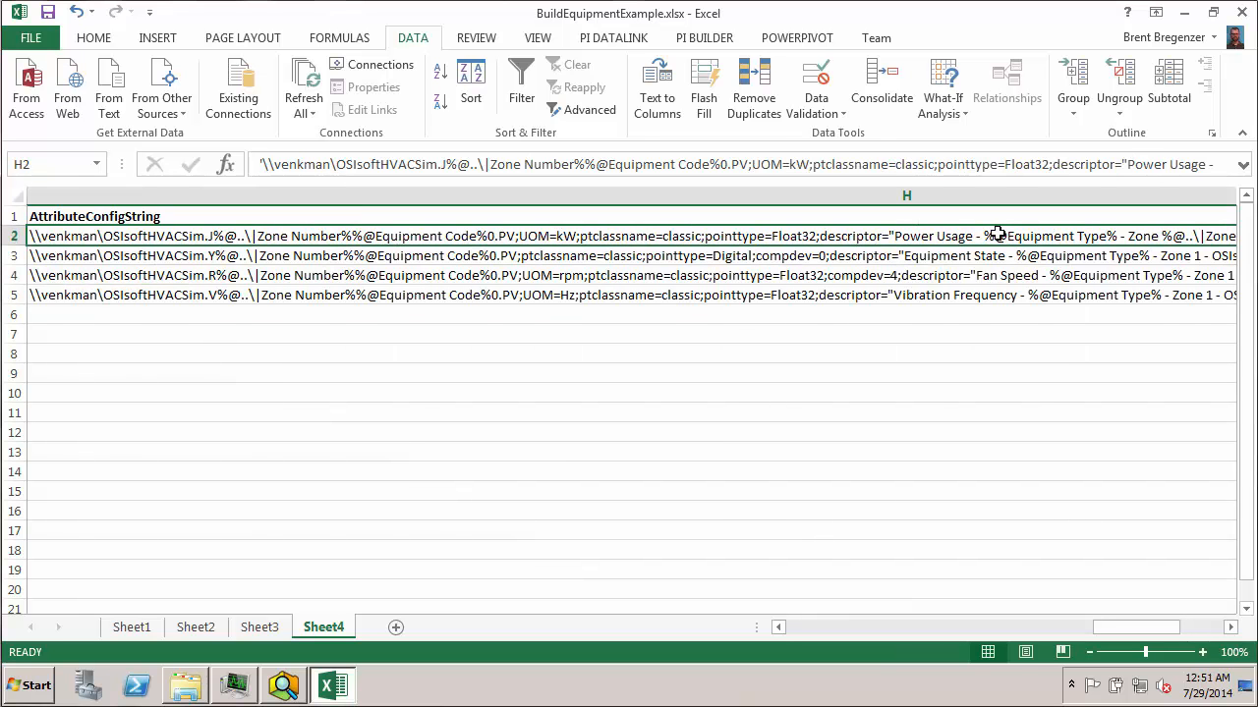
pyautogui.doubleClick(997, 234)
pyautogui.press('Right')
pyautogui.press('Right')
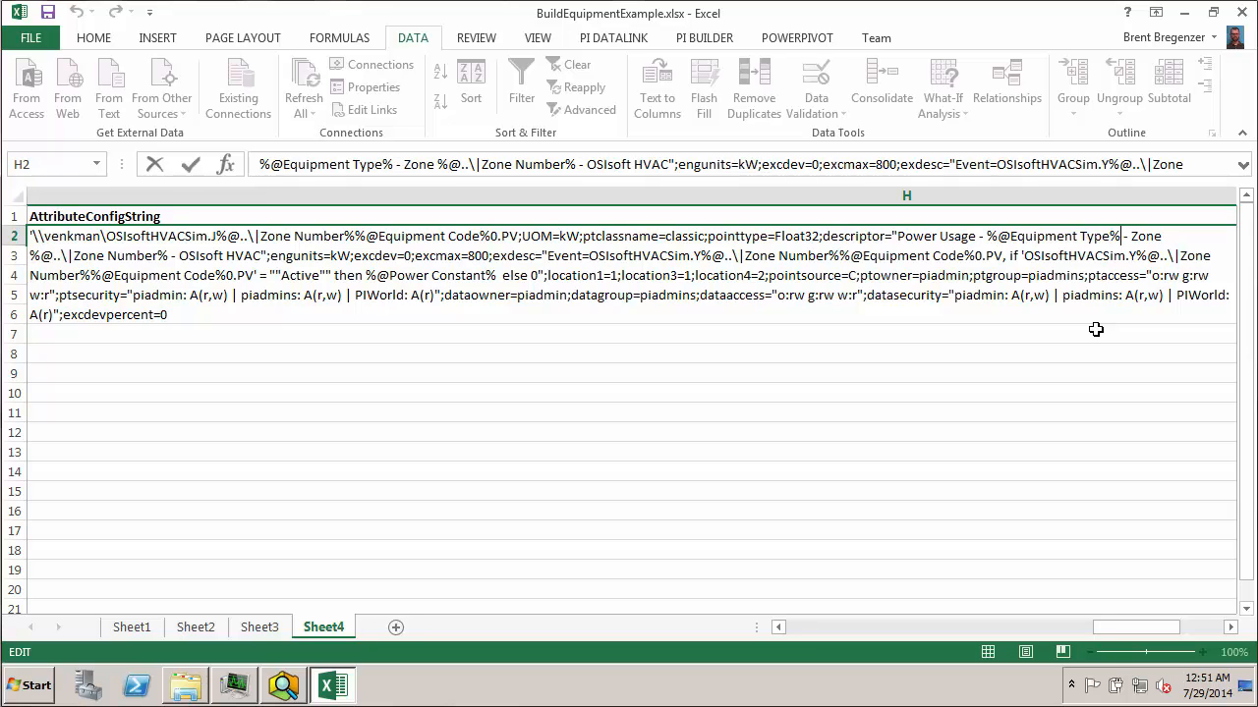
pyautogui.hotkey('shift', 'Right')
pyautogui.hotkey('shift', 'Right')
pyautogui.hotkey('shift', 'Right')
pyautogui.hotkey('shift', 'Right')
pyautogui.hotkey('shift', 'Right')
pyautogui.hotkey('shift', 'Right')
pyautogui.hotkey('shift', 'Right')
pyautogui.hotkey('shift', 'Right')
pyautogui.hotkey('shift', 'Right')
pyautogui.hotkey('shift', 'Right')
pyautogui.hotkey('shift', 'Right')
pyautogui.hotkey('shift', 'Right')
pyautogui.hotkey('shift', 'Right')
pyautogui.hotkey('shift', 'Right')
pyautogui.hotkey('shift', 'Right')
pyautogui.hotkey('shift', 'Right')
pyautogui.hotkey('shift', 'Right')
pyautogui.hotkey('shift', 'Right')
pyautogui.hotkey('shift', 'Right')
pyautogui.hotkey('shift', 'Right')
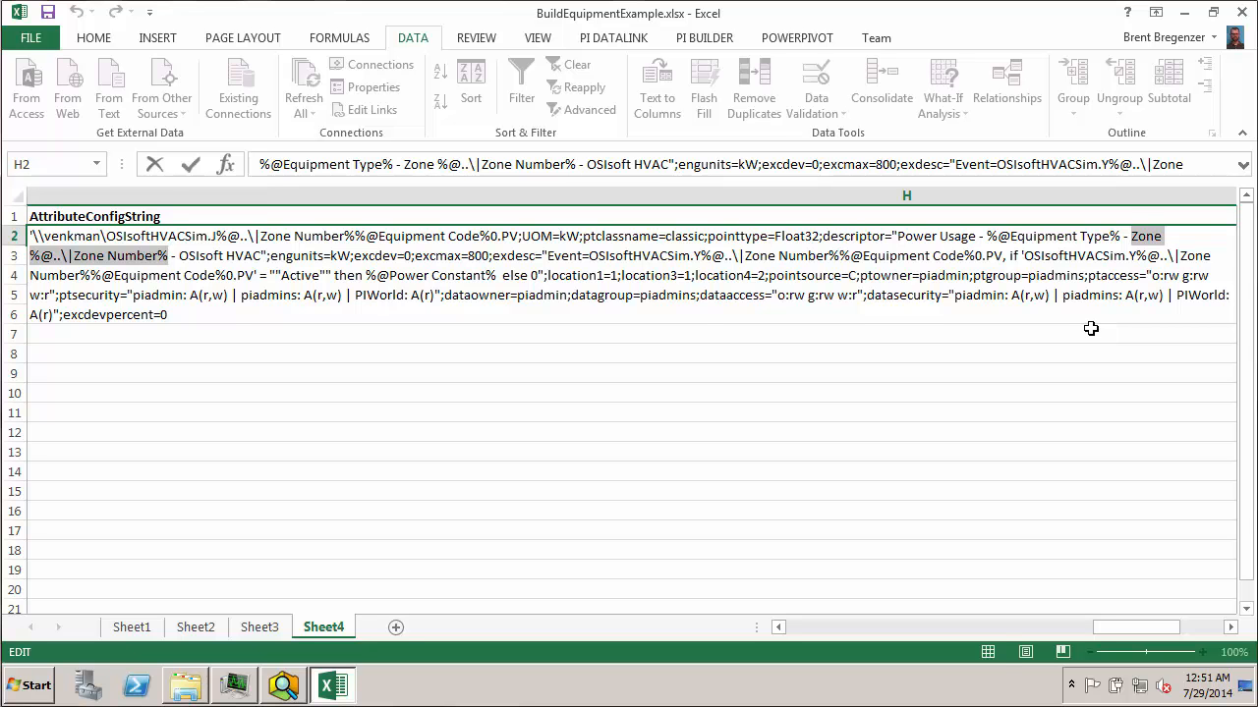
pyautogui.press('Return')
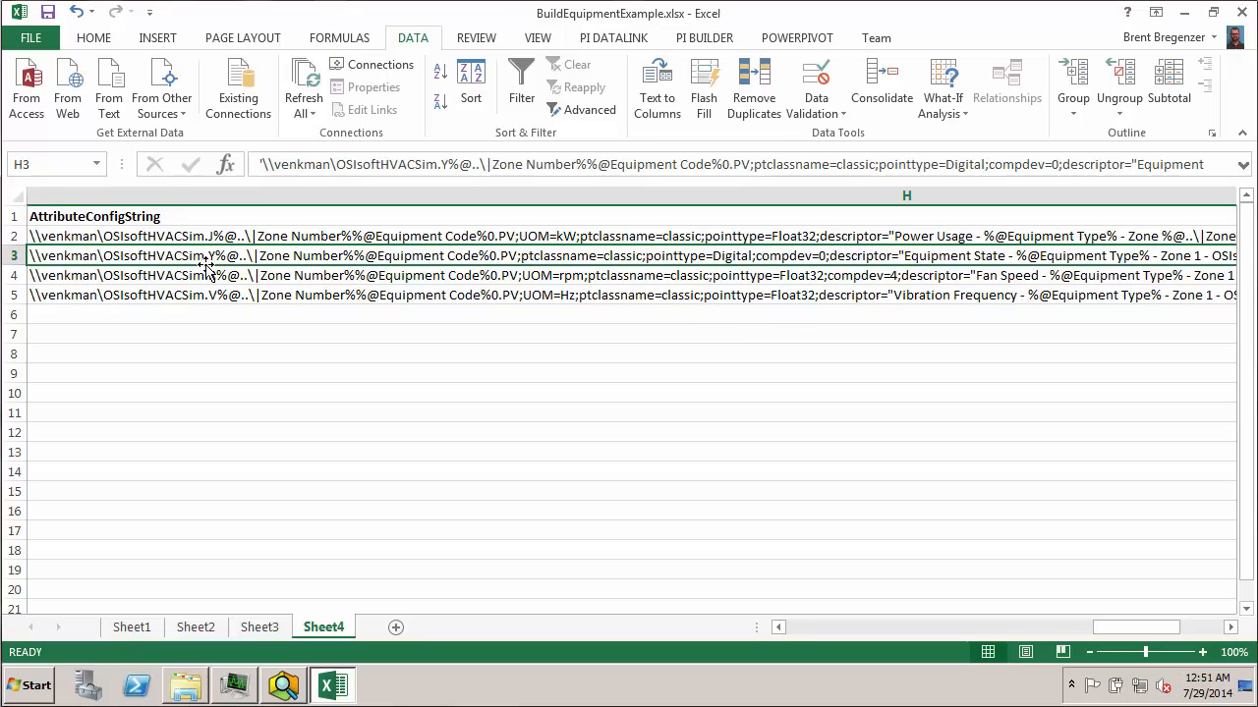
# Replace all occurrences of Zone 1 with Zone %@..\|Zone Number% in the Status, Fan Speed and Shaft Vibration Frequency configuration strings
pyautogui.hotkey('shift', 'Down')
pyautogui.hotkey('shift', 'Down')
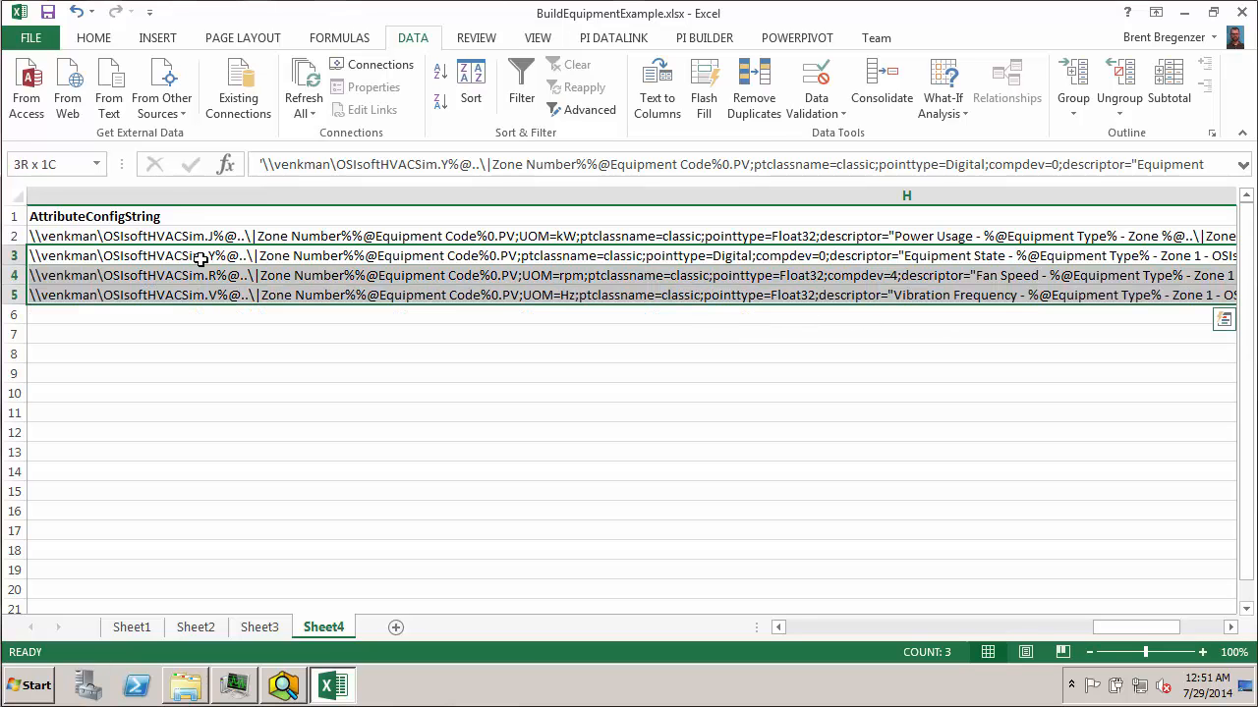
pyautogui.hotkey('ctrl', 'h')
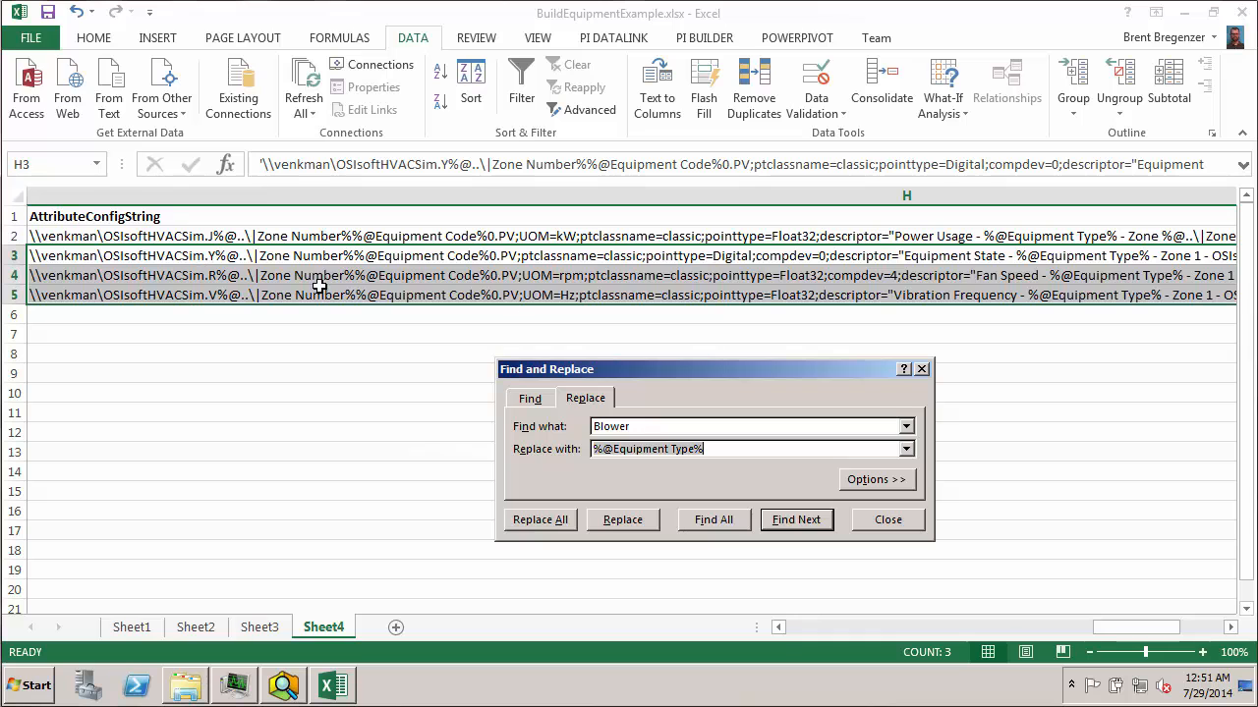
pyautogui.hotkey('shift', 'Tab')
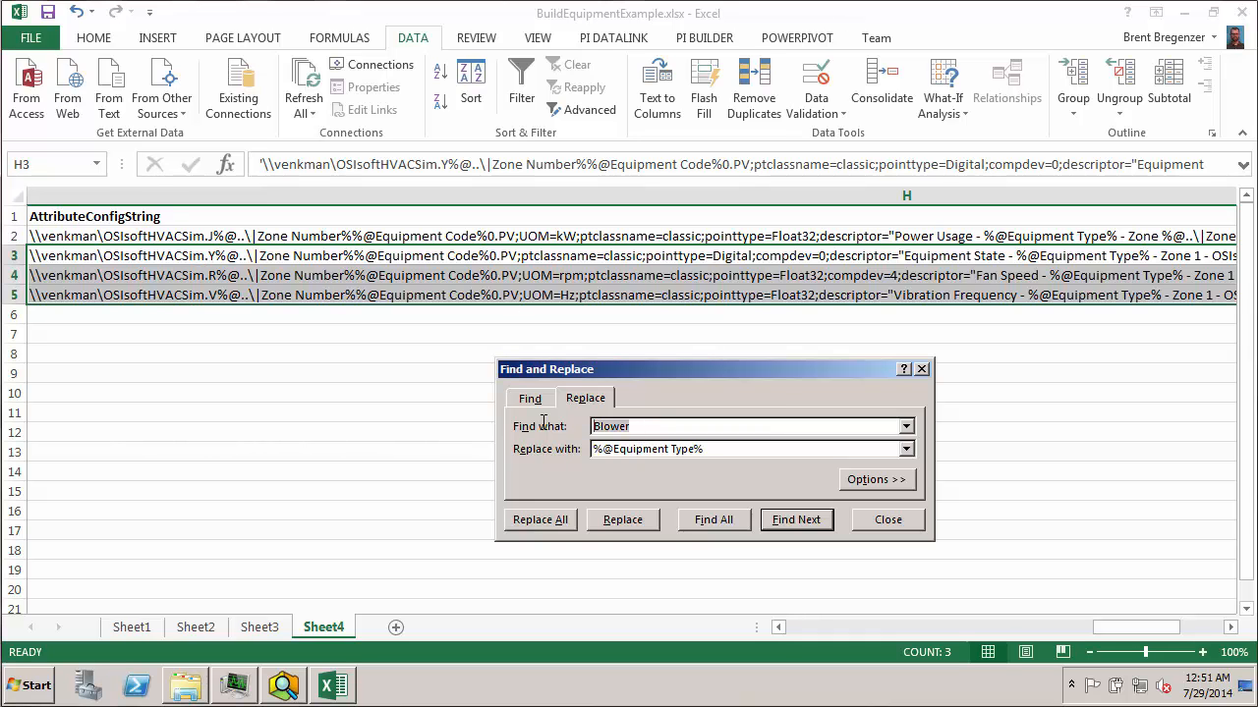
pyautogui.write('Zone 1')
pyautogui.press('Tab')
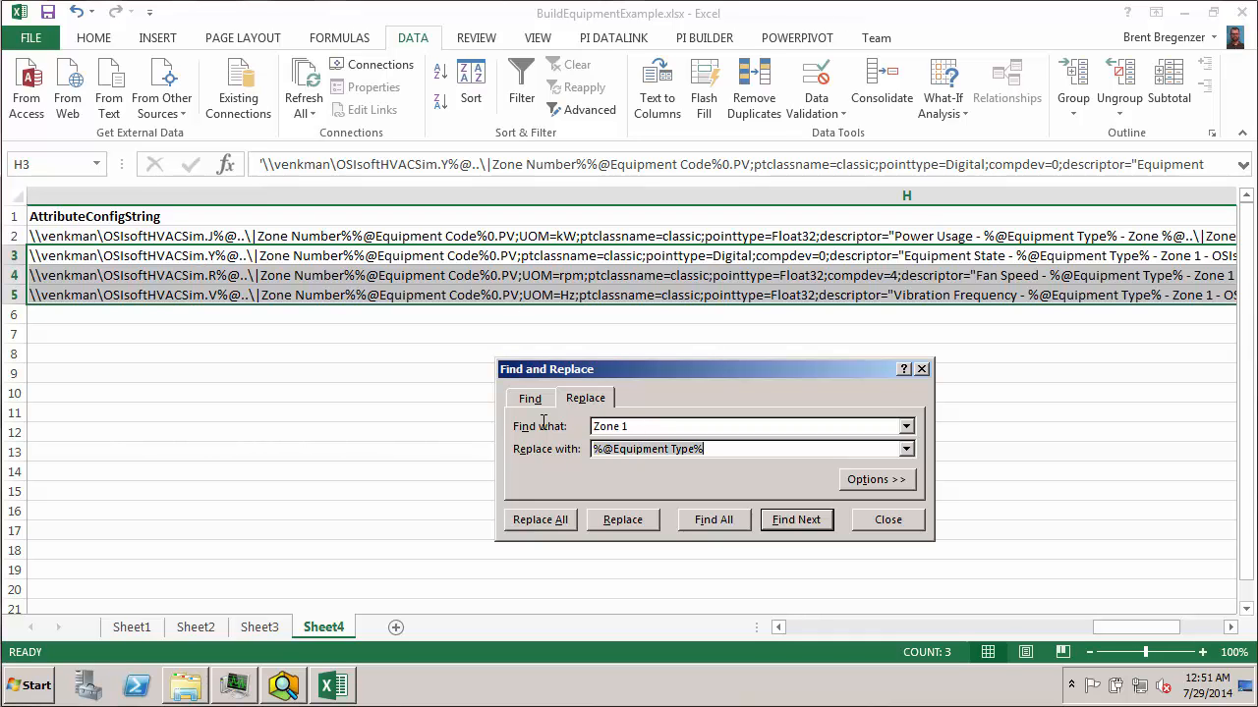
pyautogui.write('Zone %@..\\|Zone Number%')
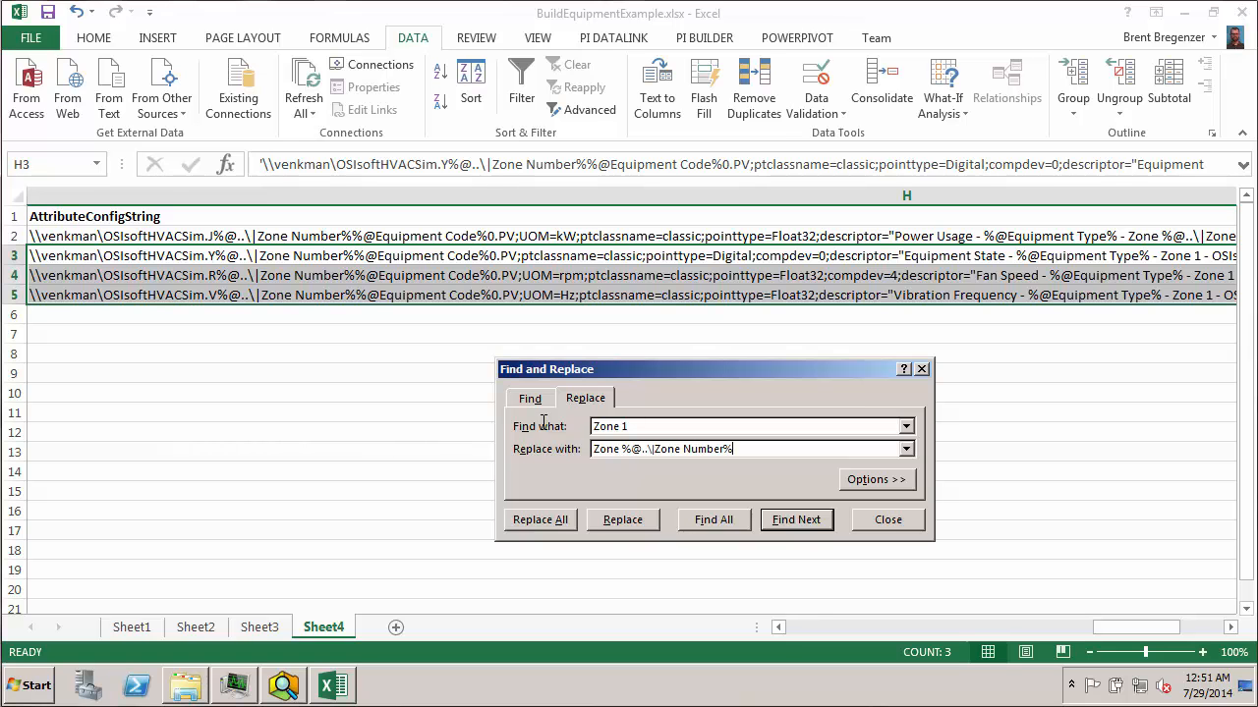
pyautogui.click(555, 520)
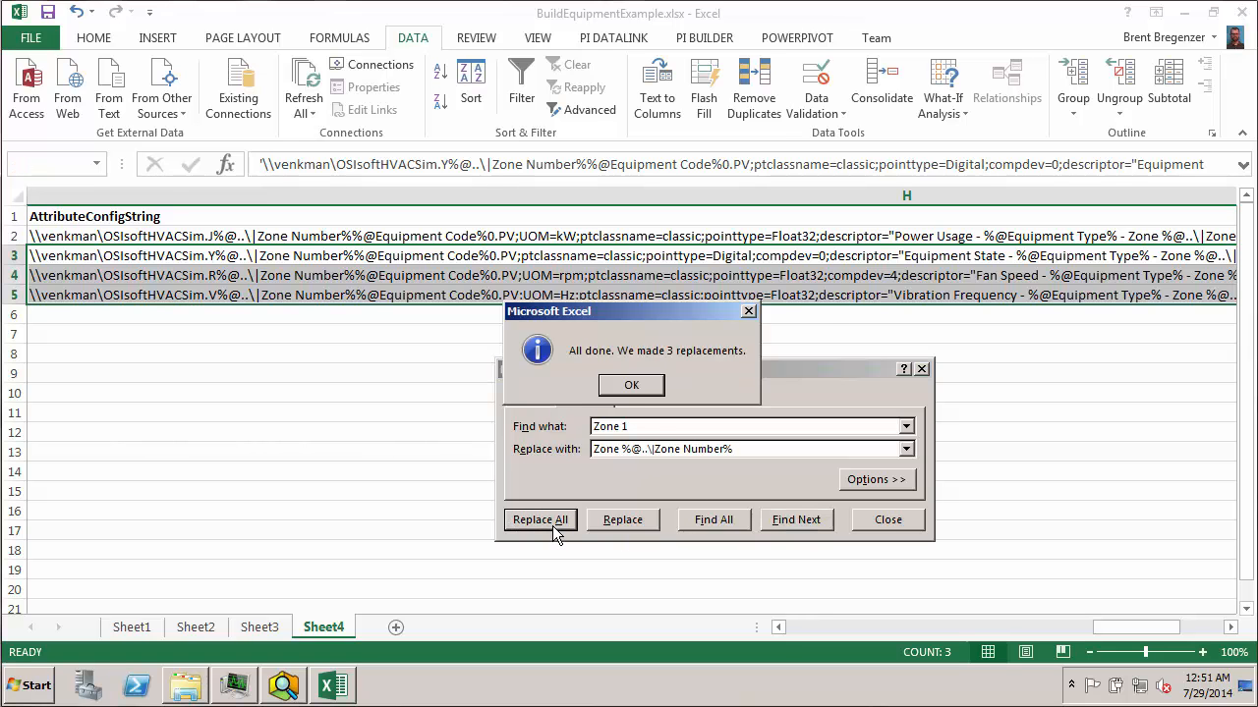
pyautogui.click(639, 390)
pyautogui.click(860, 523)
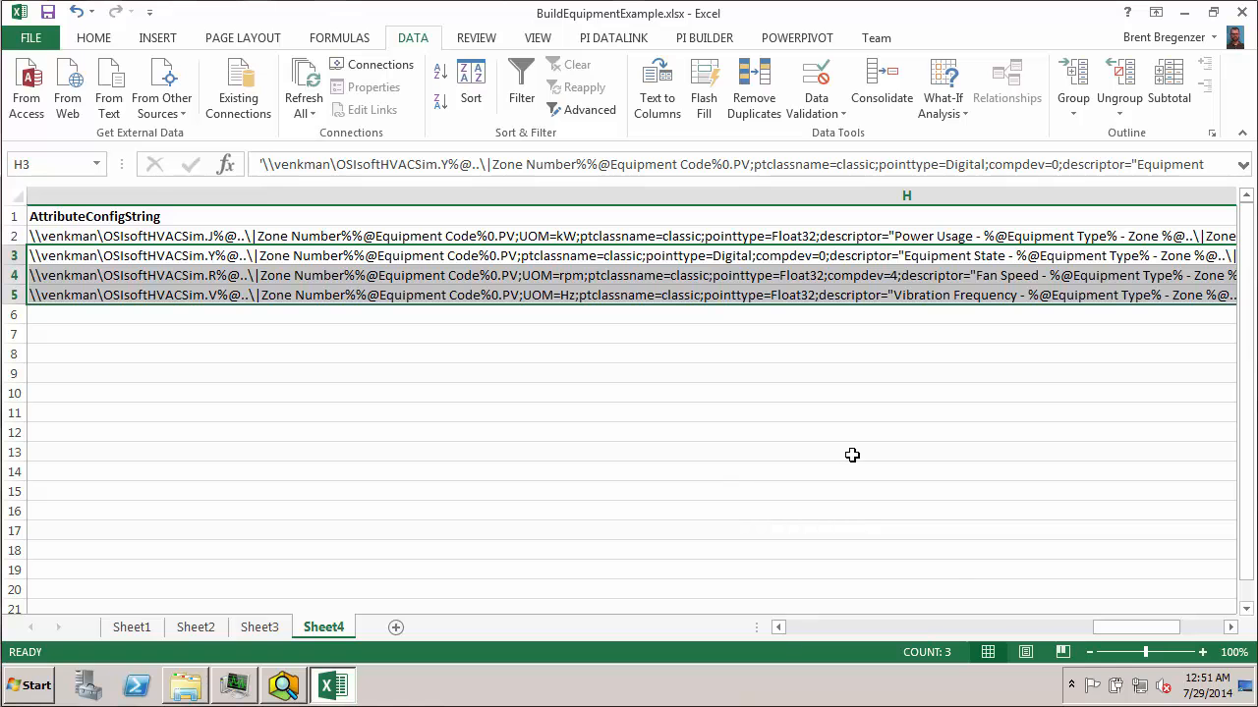
pyautogui.click(795, 239)
pyautogui.doubleClick(773, 235)
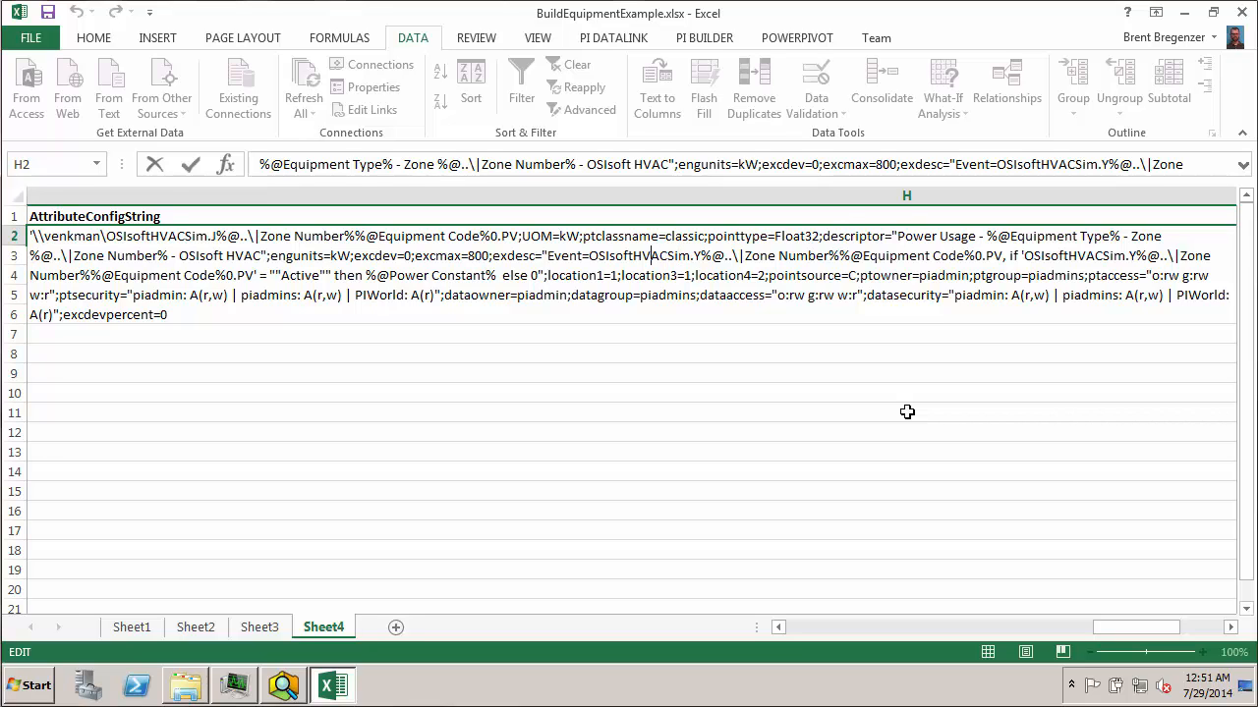
pyautogui.hotkey('shift', 'Right')
pyautogui.hotkey('shift', 'Right')
pyautogui.hotkey('shift', 'Right')
pyautogui.hotkey('shift', 'Right')
pyautogui.hotkey('shift', 'Right')
pyautogui.hotkey('shift', 'Right')
pyautogui.hotkey('shift', 'Right')
pyautogui.hotkey('shift', 'Right')
pyautogui.hotkey('shift', 'Right')
pyautogui.hotkey('shift', 'Right')
pyautogui.hotkey('shift', 'Right')
pyautogui.hotkey('shift', 'Right')
pyautogui.hotkey('shift', 'Right')
pyautogui.hotkey('shift', 'Right')
pyautogui.hotkey('shift', 'Right')
pyautogui.hotkey('shift', 'Right')
pyautogui.hotkey('shift', 'Right')
pyautogui.hotkey('shift', 'Right')
pyautogui.hotkey('shift', 'Right')
pyautogui.hotkey('shift', 'Right')
pyautogui.hotkey('shift', 'Right')
pyautogui.hotkey('shift', 'Right')
pyautogui.hotkey('shift', 'Right')
pyautogui.hotkey('shift', 'Right')
pyautogui.hotkey('shift', 'Right')
pyautogui.hotkey('shift', 'Right')
pyautogui.hotkey('shift', 'Right')
pyautogui.hotkey('shift', 'Right')
pyautogui.hotkey('shift', 'Right')
pyautogui.hotkey('shift', 'Right')
pyautogui.hotkey('ctrl', 'c')
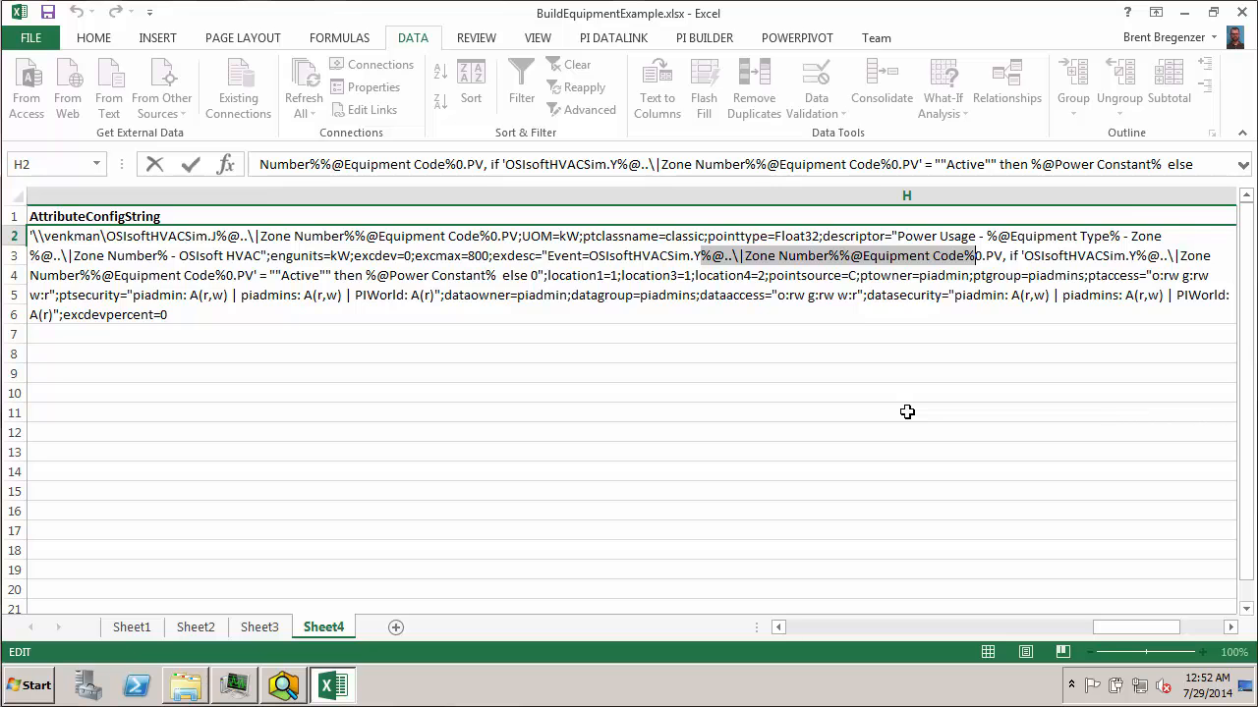
pyautogui.press('Return')
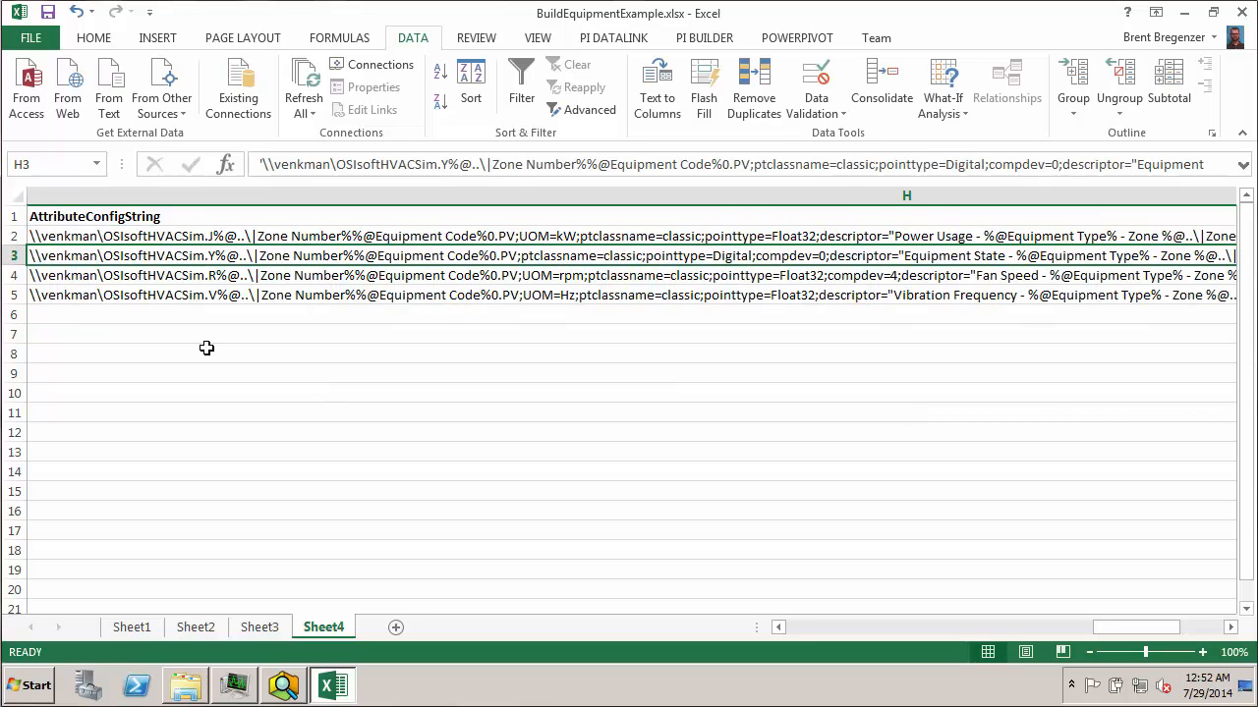
pyautogui.hotkey('shift', 'Down')
pyautogui.hotkey('shift', 'Down')
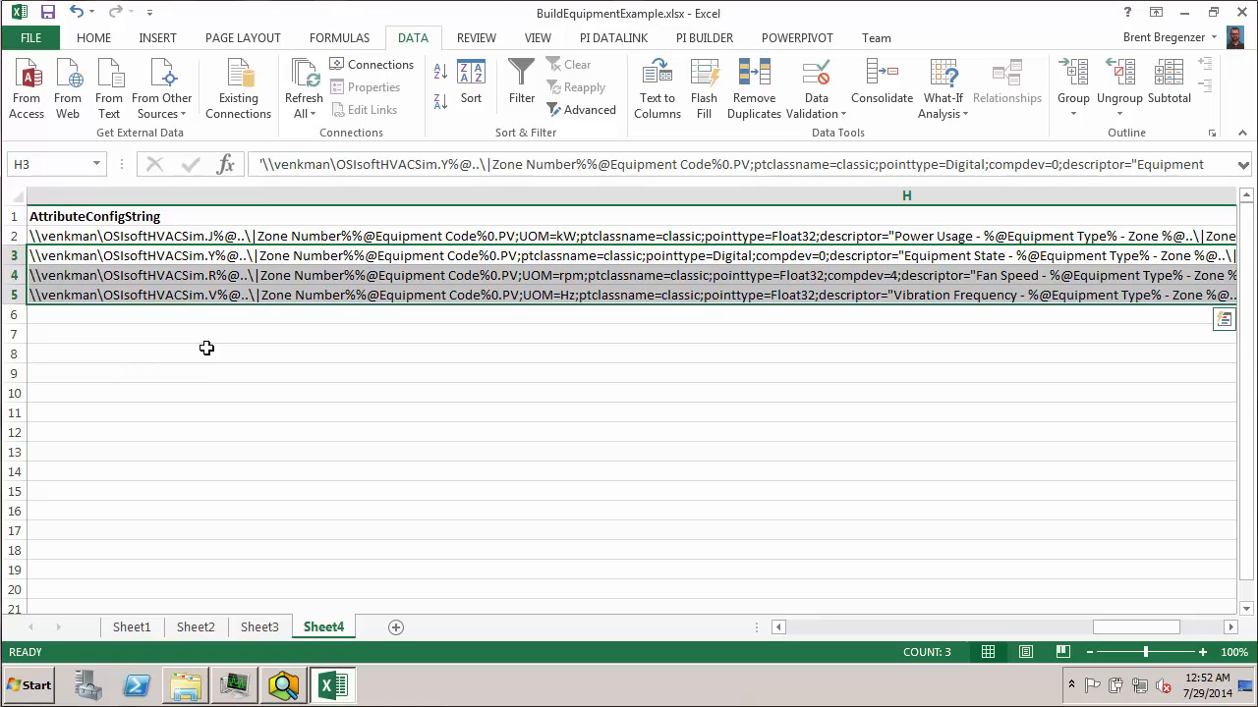
pyautogui.hotkey('ctrl', 'h')
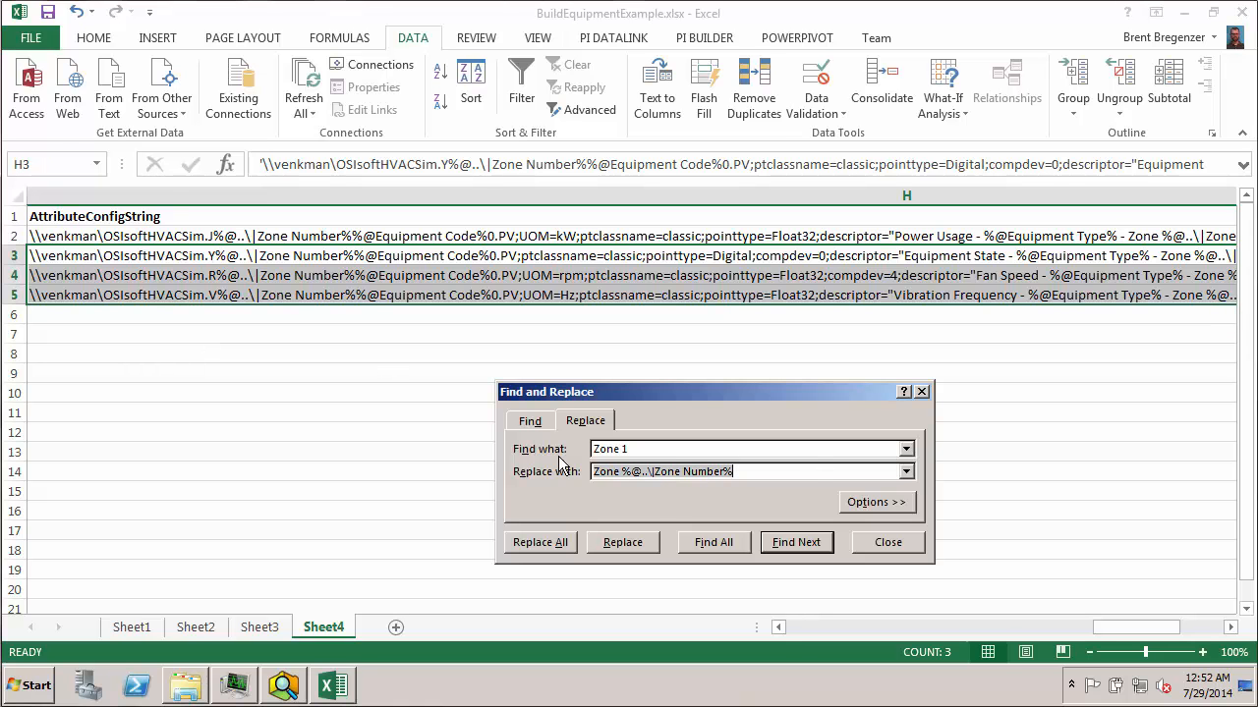
pyautogui.hotkey('ctrl', 'v')
pyautogui.moveTo(640, 450); pyautogui.dragTo(541, 449)
pyautogui.write('11')
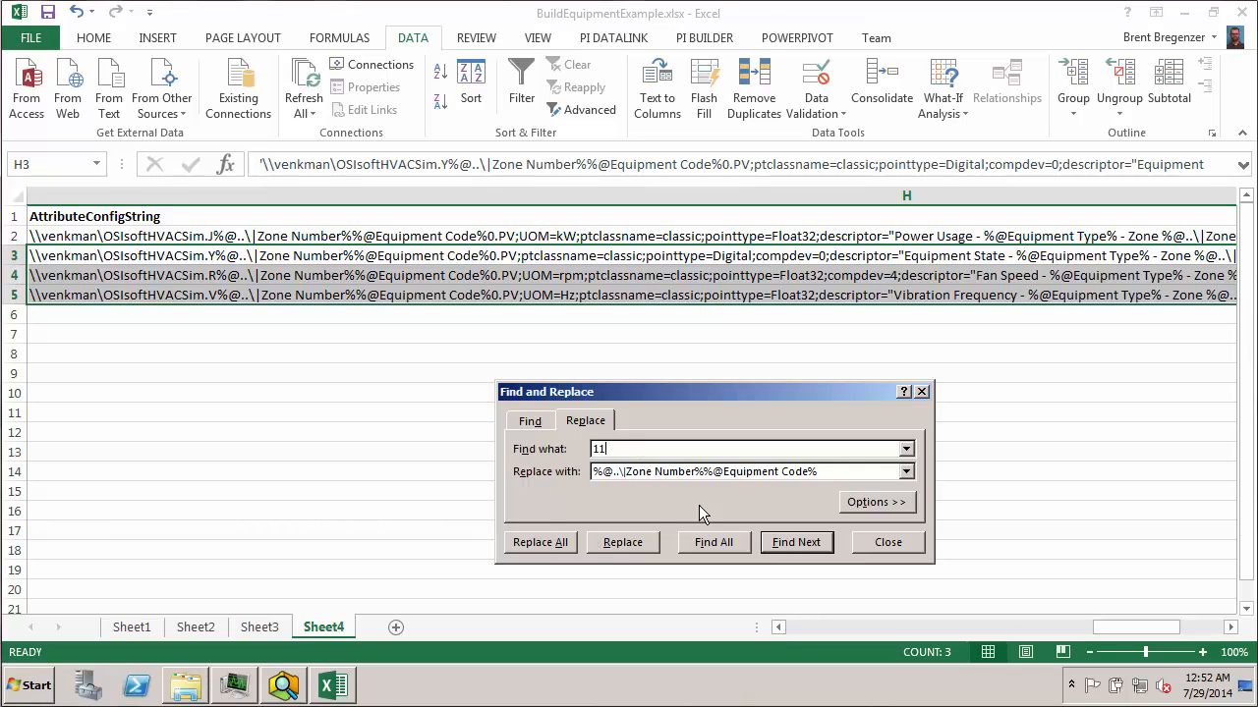
pyautogui.click(781, 544)
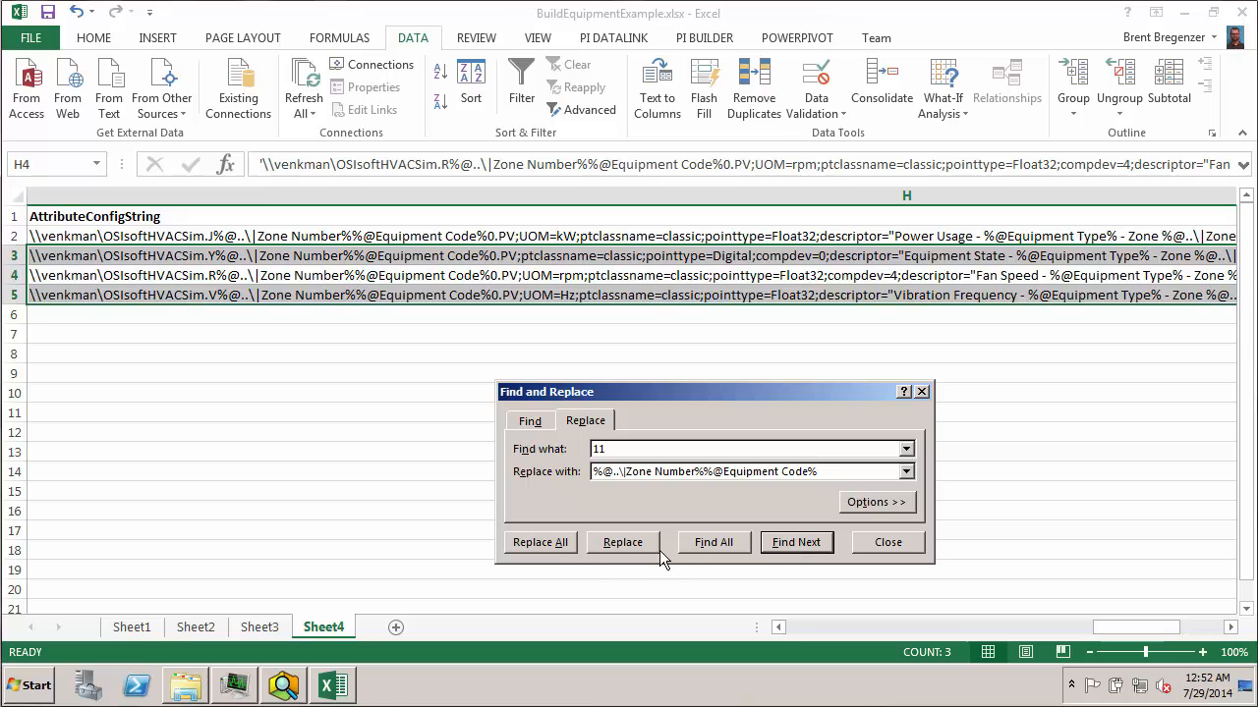
pyautogui.click(618, 543)
pyautogui.click(618, 542)
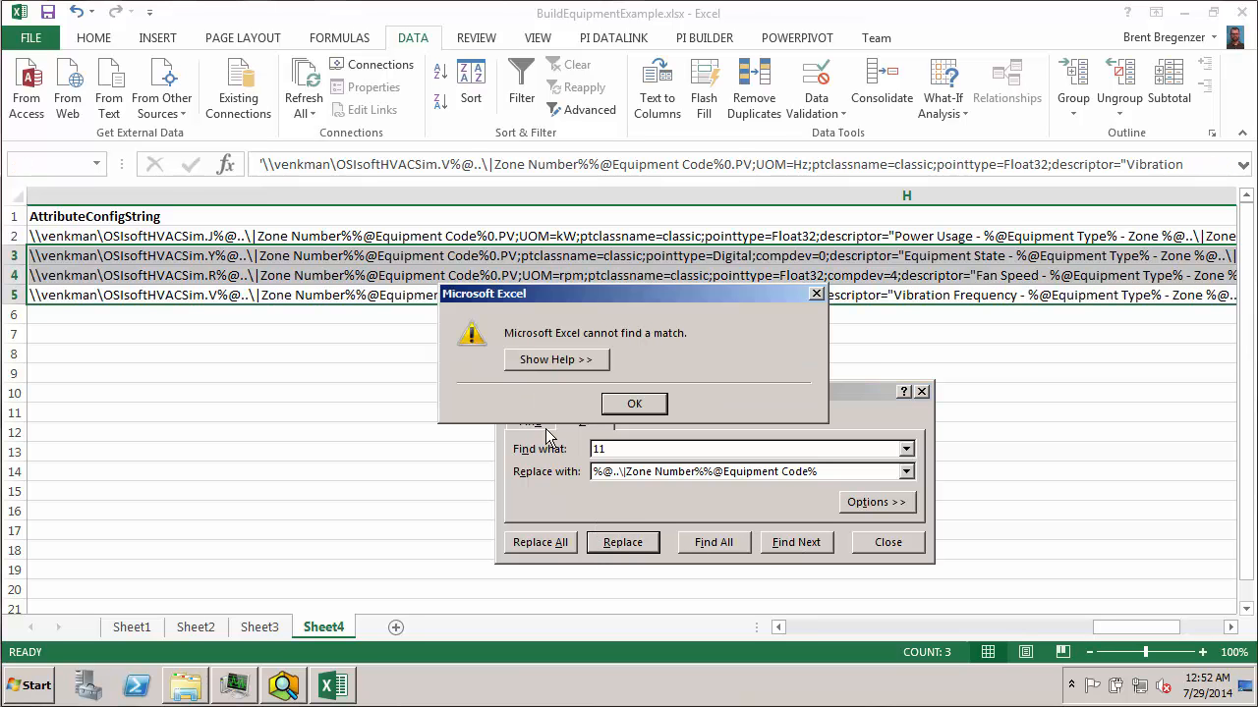
pyautogui.click(619, 408)
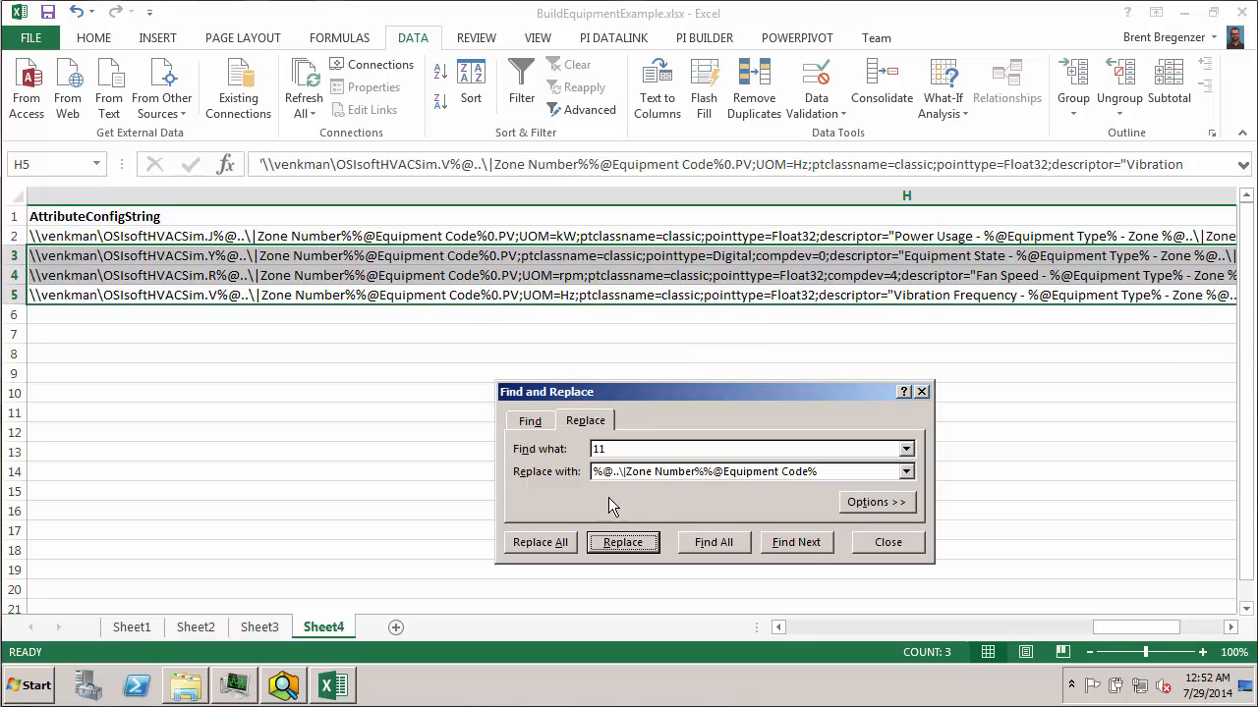
pyautogui.click(881, 545)
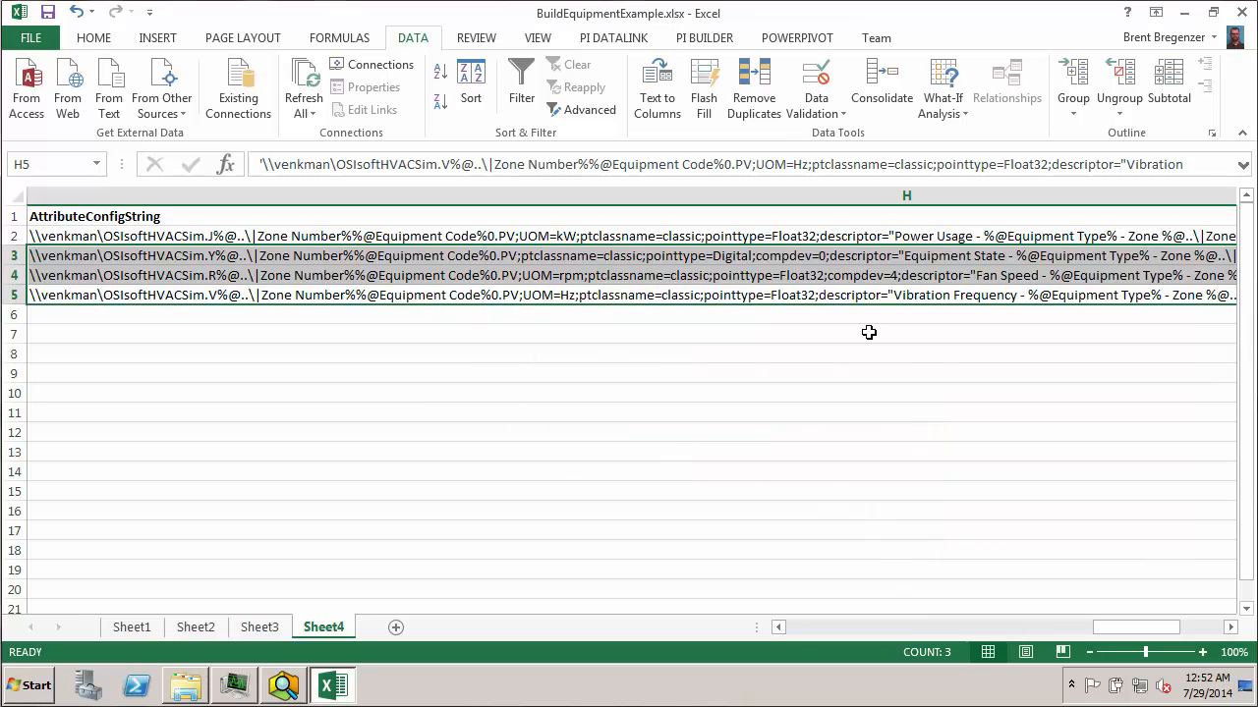
# Examine the substitution parameters in the exdesc event tag of the Fan Speed configuration string
pyautogui.doubleClick(899, 277)
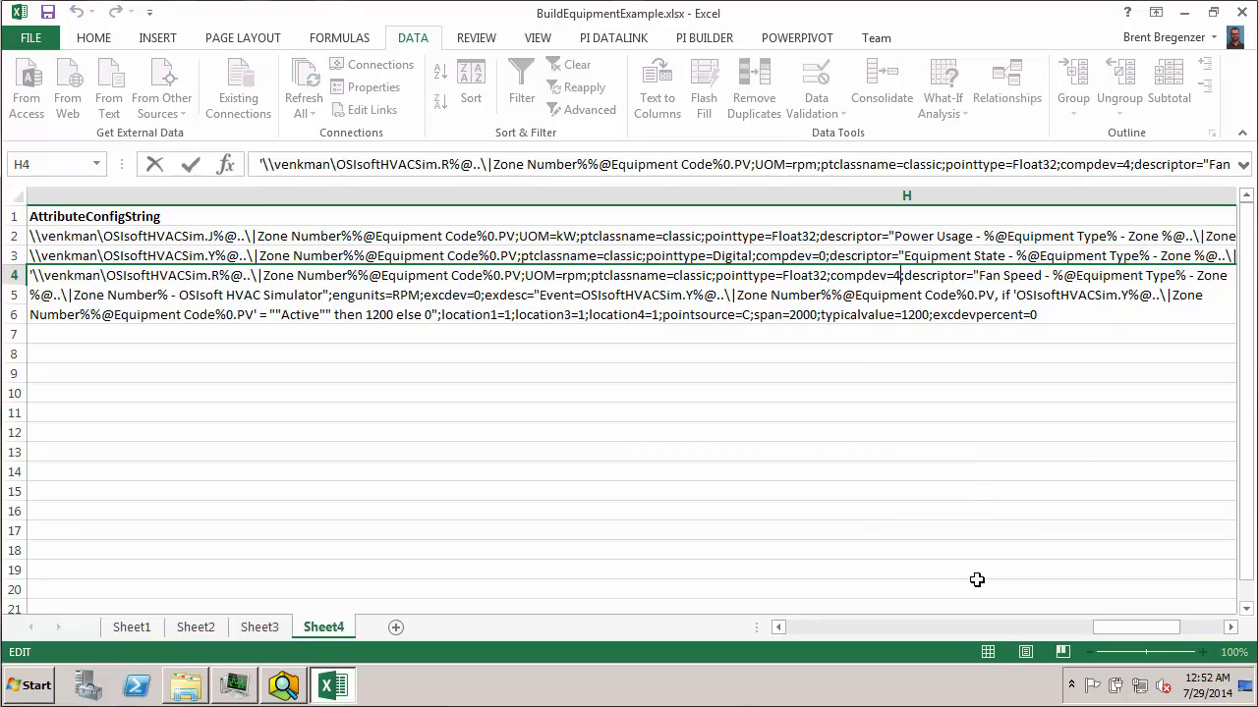
pyautogui.press('Down')
pyautogui.press('Right')
pyautogui.press('Right')
pyautogui.press('Right')
pyautogui.press('Right')
pyautogui.press('Right')
pyautogui.press('Right')
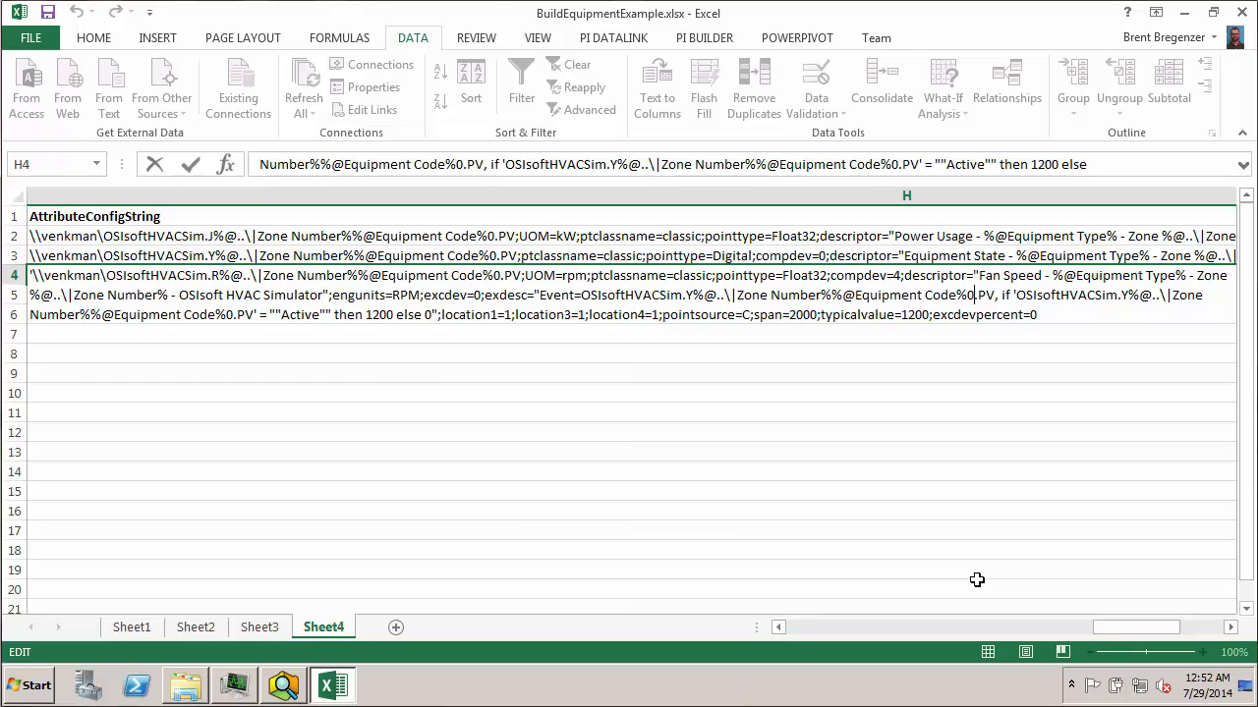
pyautogui.hotkey('ctrl', 'shift', 'Left')
pyautogui.hotkey('ctrl', 'shift', 'Left')
pyautogui.hotkey('ctrl', 'shift', 'Left')
pyautogui.hotkey('ctrl', 'shift', 'Left')
pyautogui.hotkey('ctrl', 'shift', 'Right')
pyautogui.hotkey('ctrl', 'shift', 'Right')
pyautogui.hotkey('shift', 'Left')
pyautogui.hotkey('shift', 'Left')
pyautogui.hotkey('shift', 'Left')
pyautogui.hotkey('shift', 'Left')
pyautogui.hotkey('shift', 'Left')
pyautogui.hotkey('shift', 'Left')
pyautogui.hotkey('shift', 'Left')
pyautogui.hotkey('shift', 'Left')
pyautogui.hotkey('shift', 'Left')
pyautogui.hotkey('shift', 'Left')
pyautogui.hotkey('shift', 'Left')
pyautogui.hotkey('shift', 'Left')
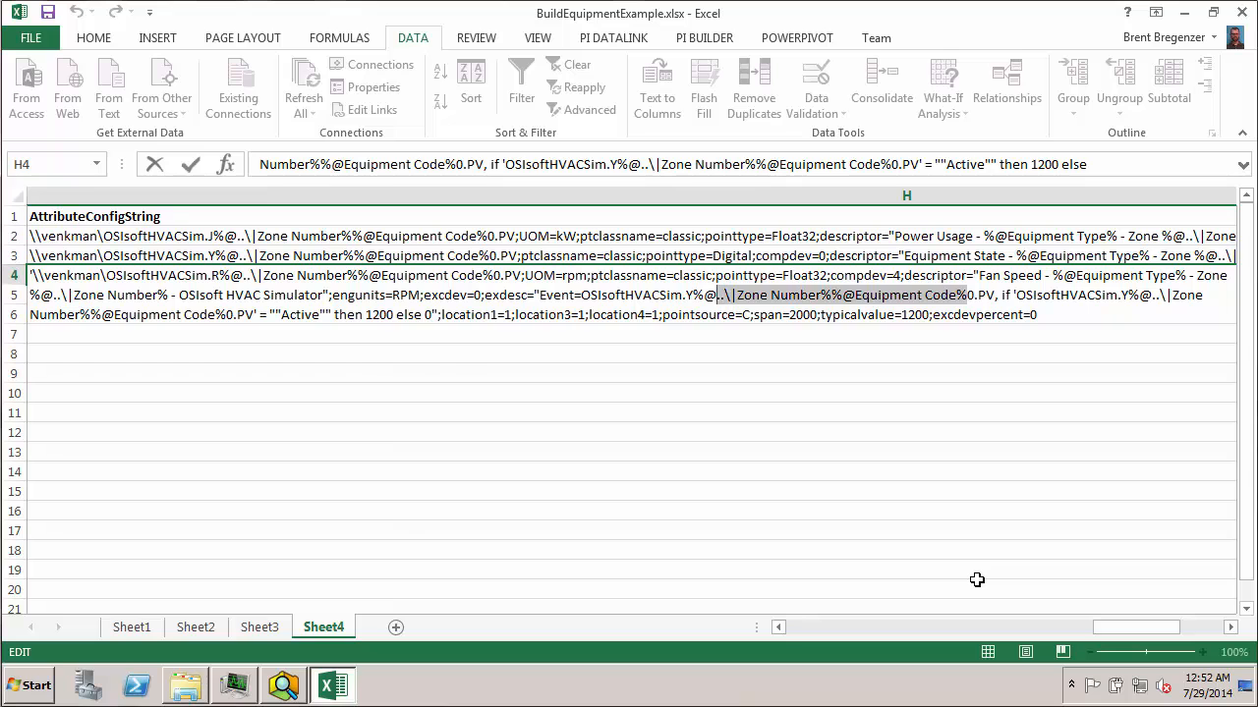
pyautogui.hotkey('shift', 'Right')
# Check the substitution parameters in the tag name of the if condition in Fan Speed's exdesc, leaving the configuration string unedited
pyautogui.hotkey('ctrl', 'Right')
pyautogui.hotkey('ctrl', 'Right')
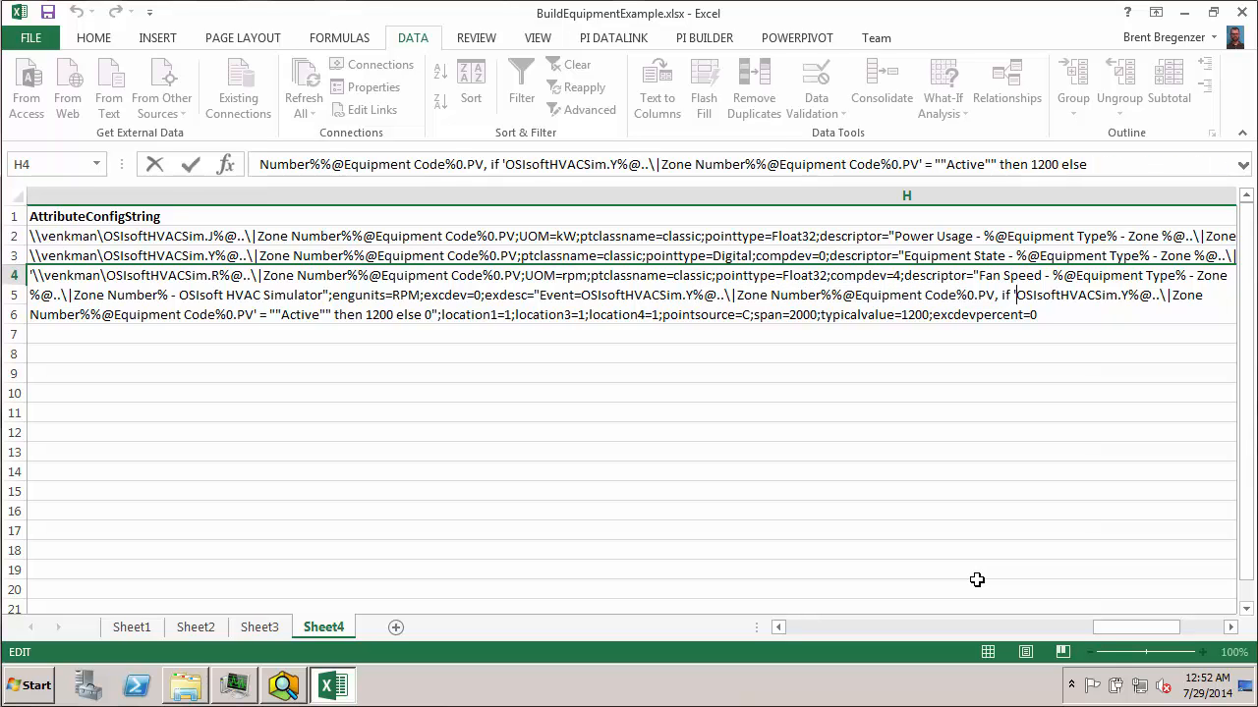
pyautogui.hotkey('ctrl', 'shift', 'Right')
pyautogui.hotkey('ctrl', 'shift', 'Right')
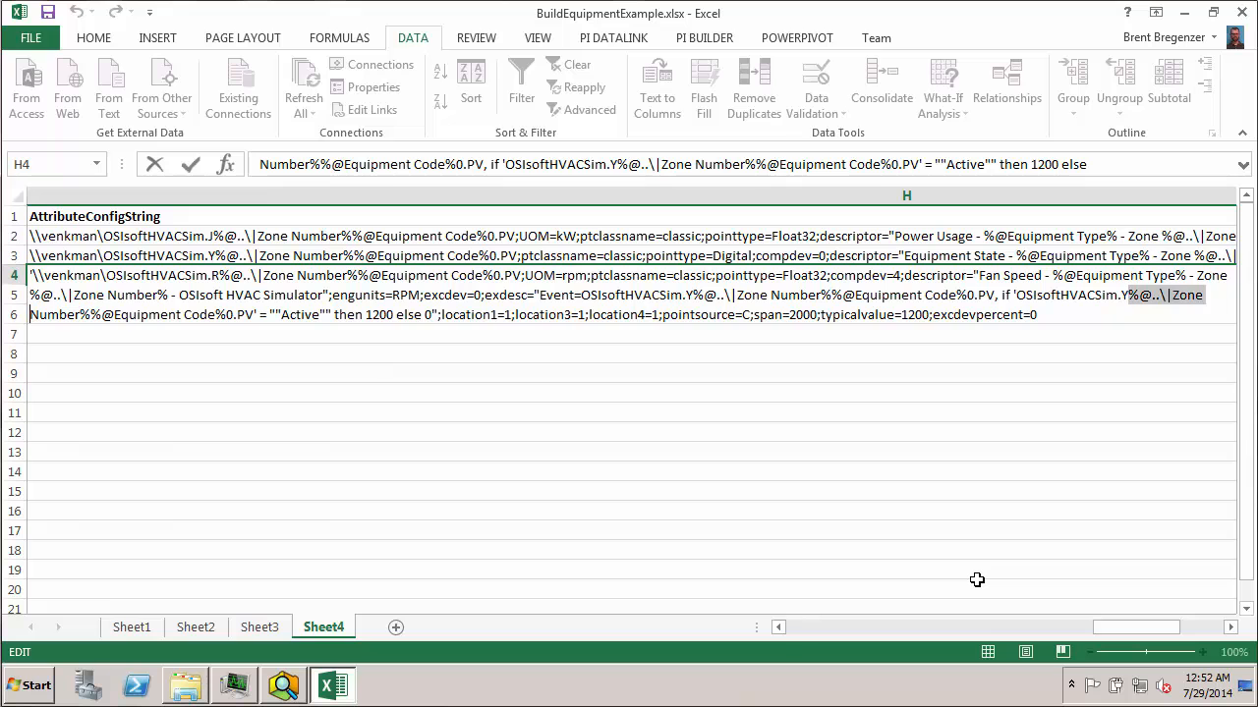
pyautogui.hotkey('shift', 'Right')
pyautogui.hotkey('shift', 'Right')
pyautogui.hotkey('shift', 'Right')
pyautogui.hotkey('shift', 'Right')
pyautogui.hotkey('shift', 'Right')
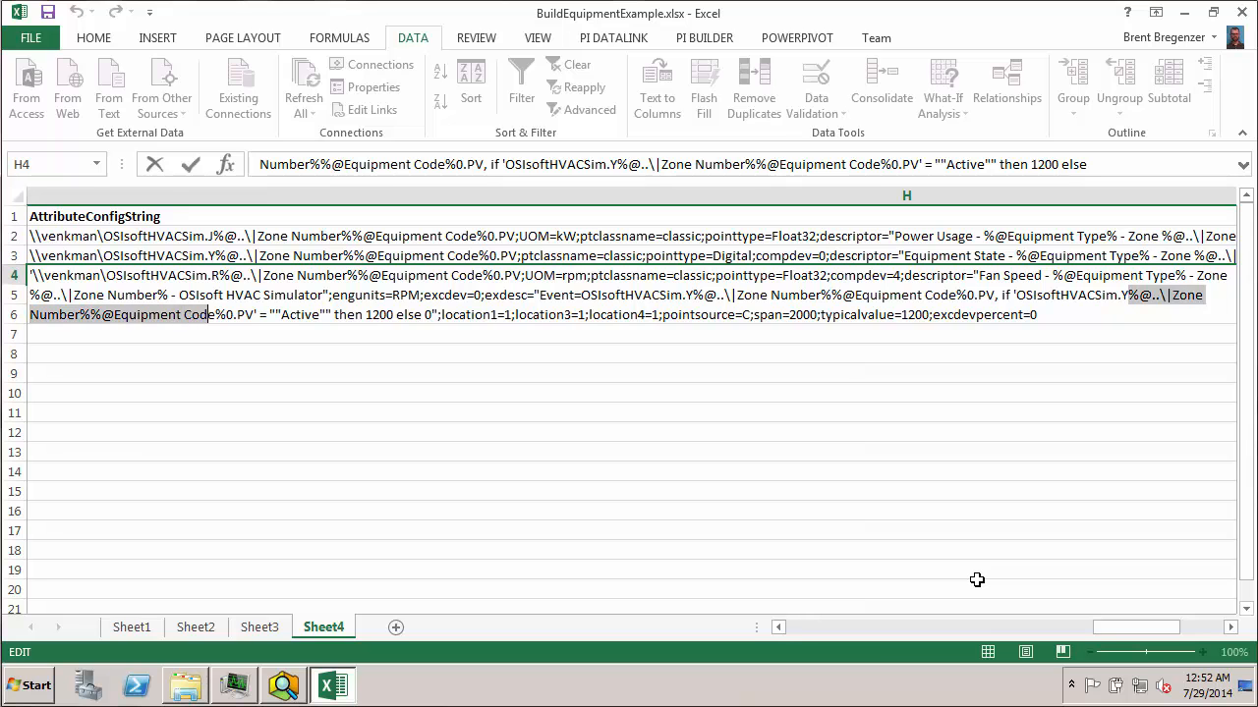
pyautogui.press('Return')
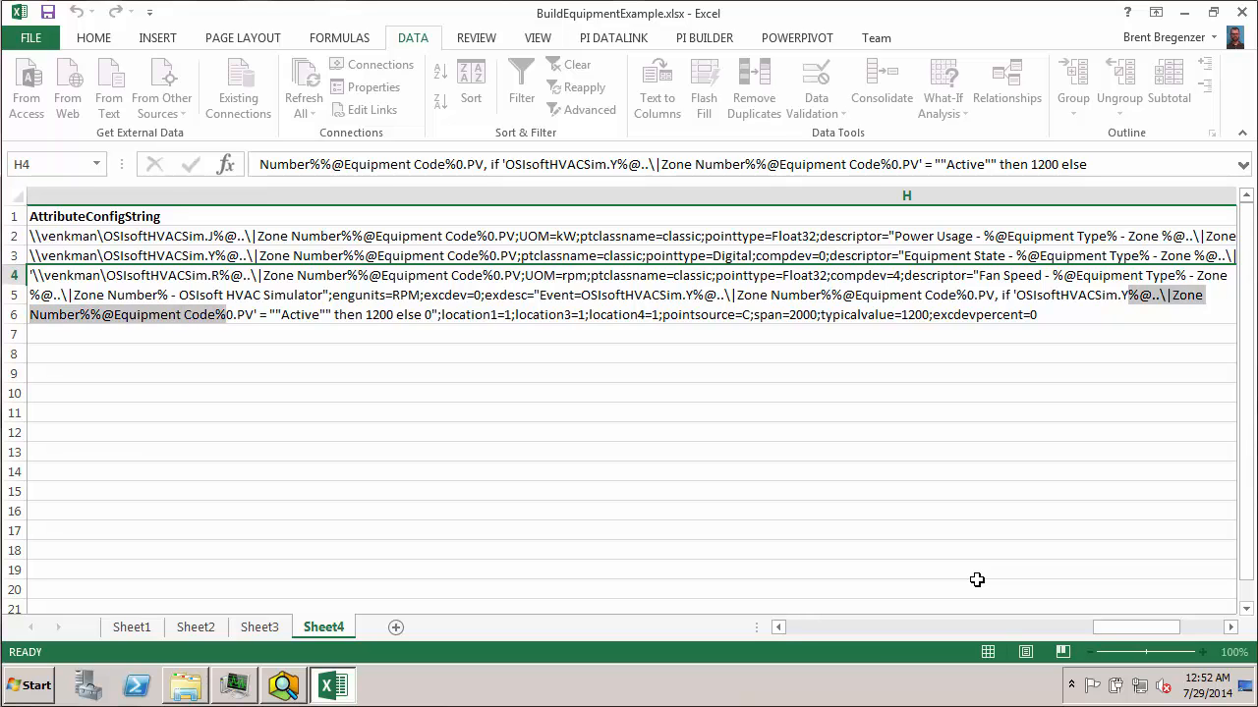
pyautogui.press('Return')
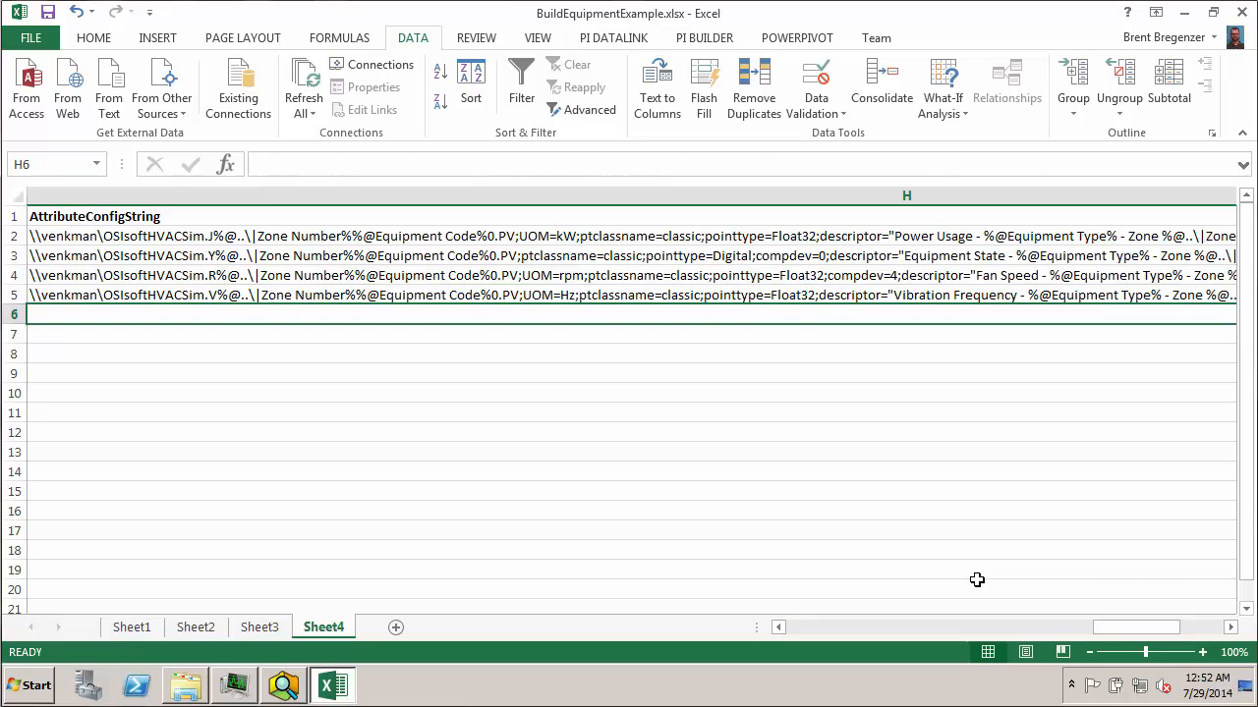
# Publish the four selected attribute templates to the HVAC database in Edit Only mode, without creating or updating PI points
pyautogui.moveTo(1109, 630); pyautogui.dragTo(597, 47)
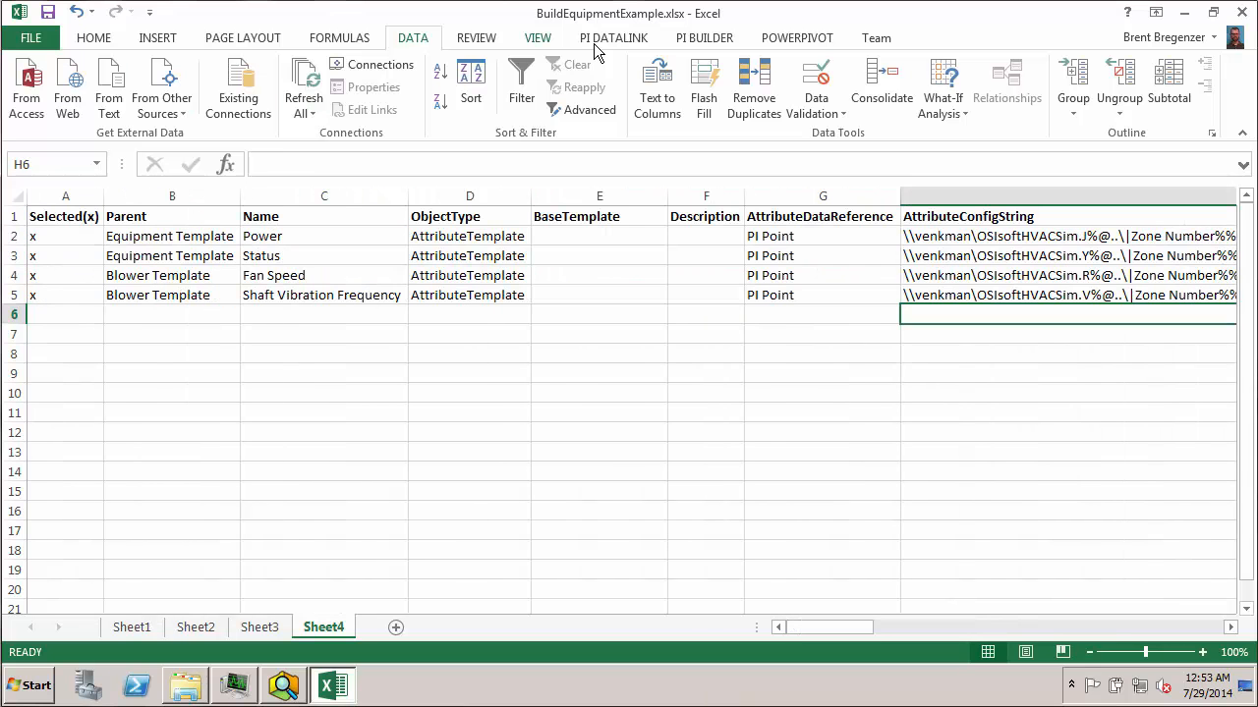
pyautogui.click(701, 40)
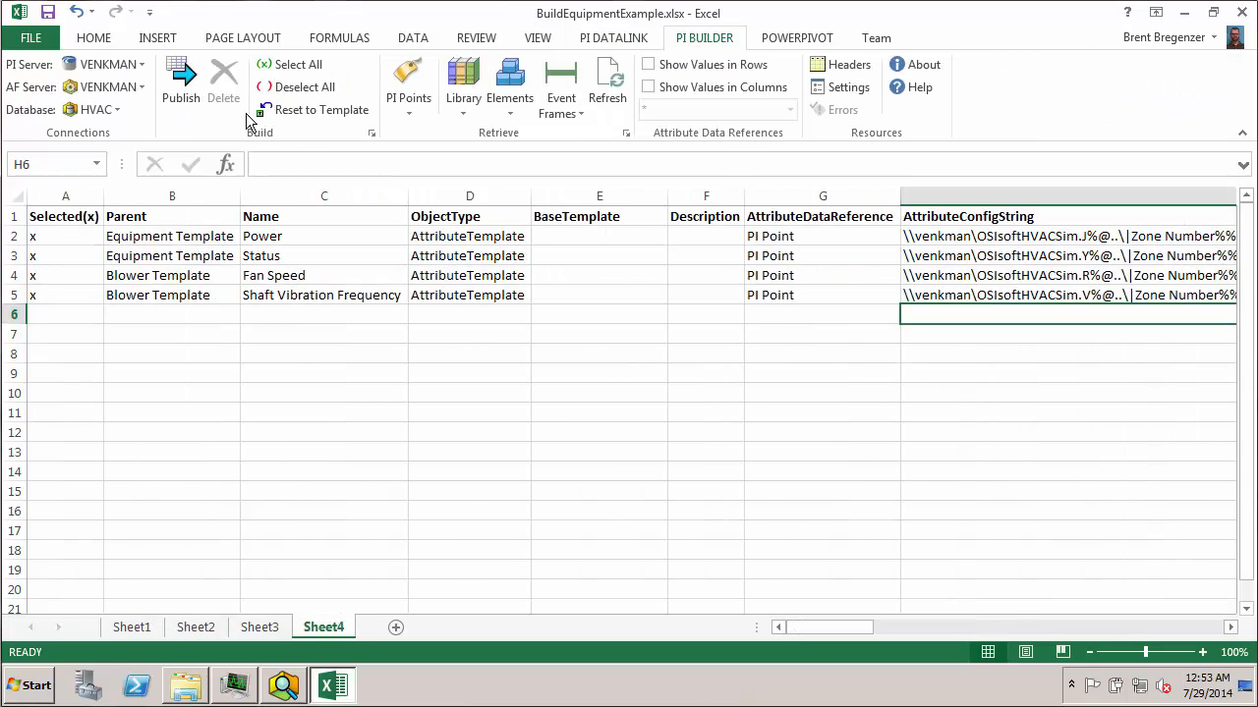
pyautogui.click(180, 78)
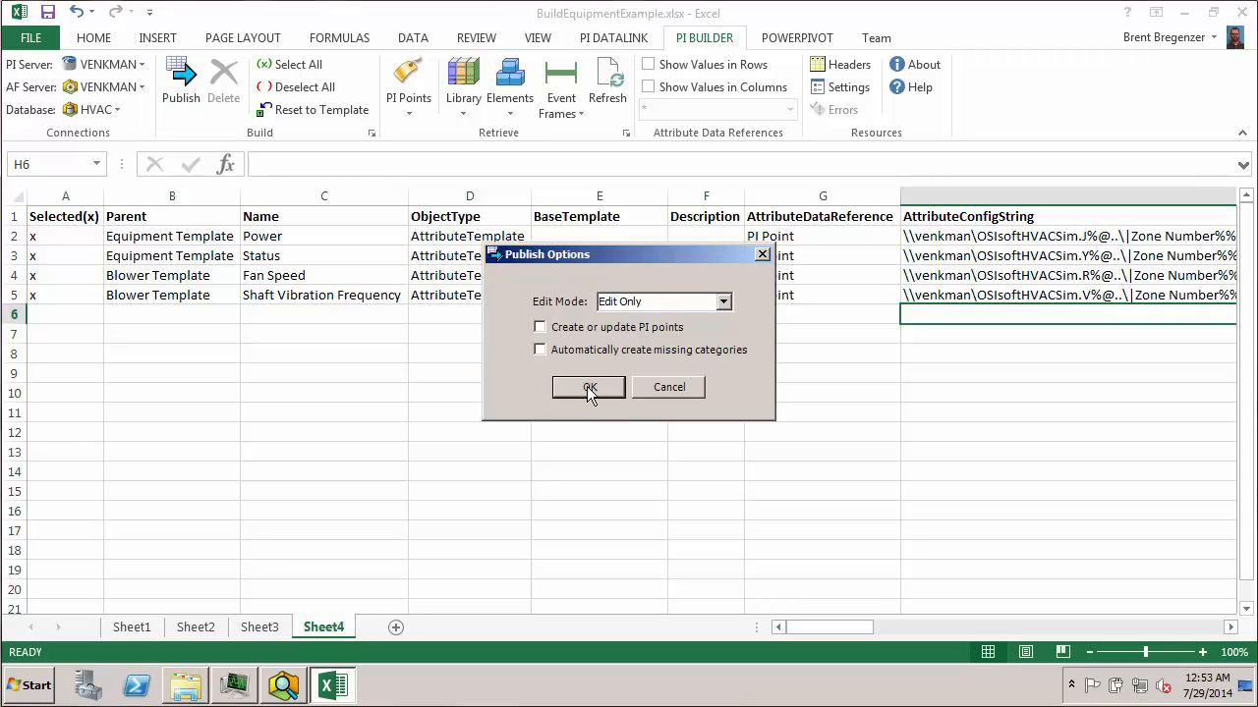
pyautogui.click(590, 388)
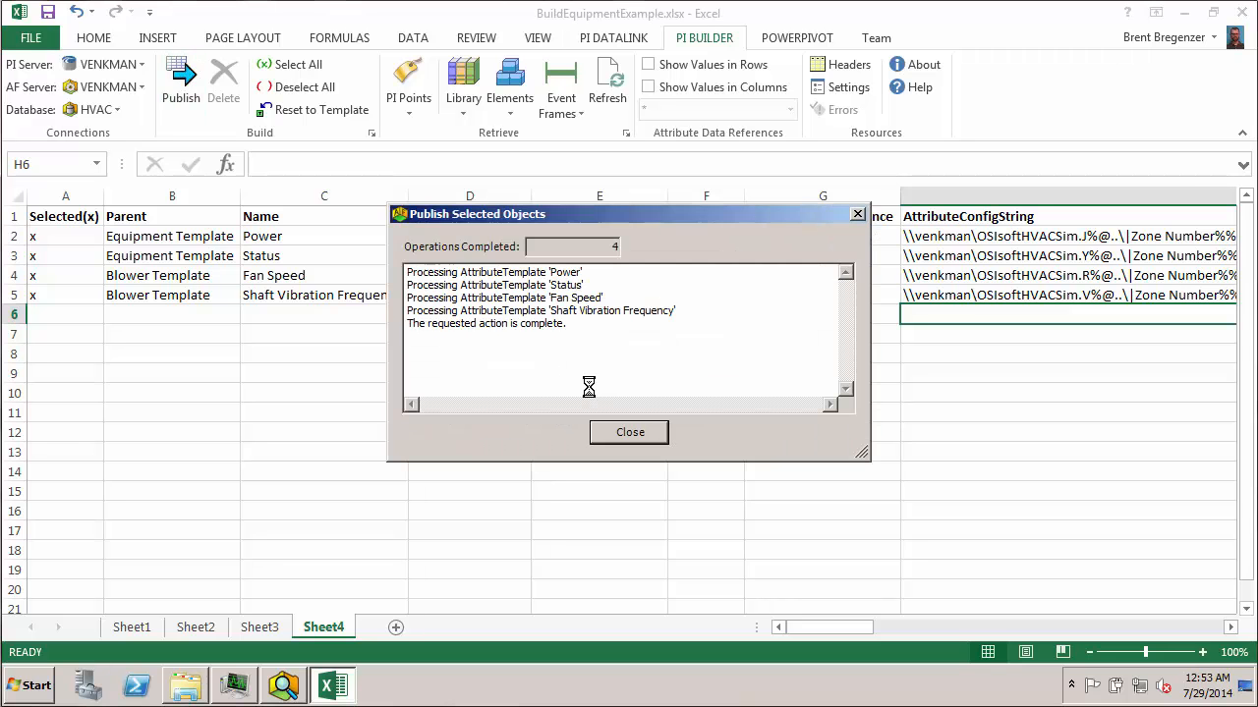
pyautogui.click(629, 434)
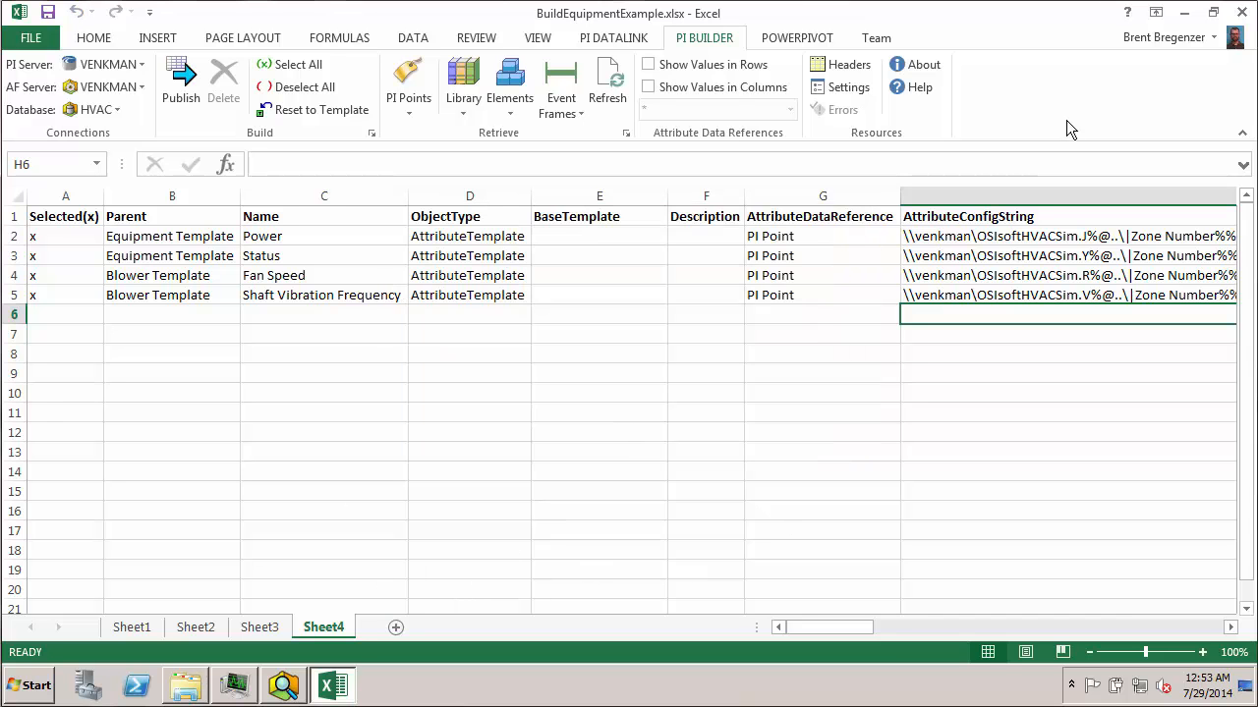
# Switch to PI System Explorer, refresh the library, and review the configuration strings of the Blower Template attributes and the Equipment Template's Status
pyautogui.click(1184, 13)
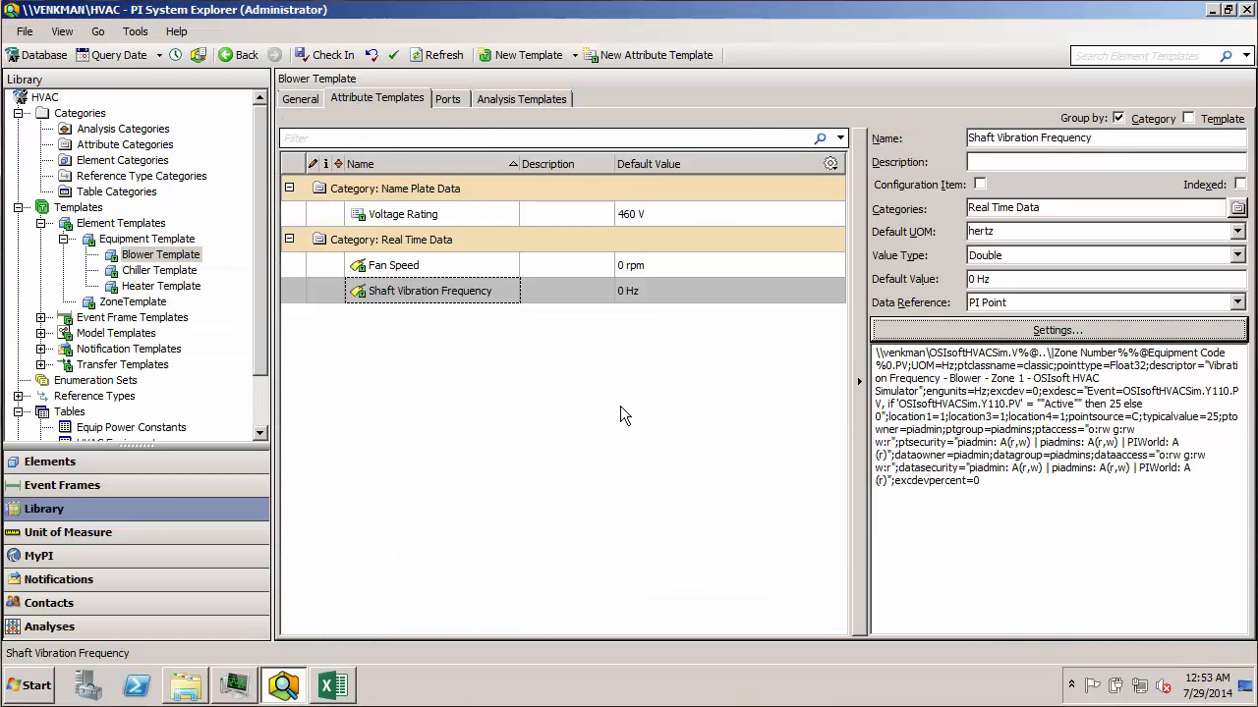
pyautogui.click(439, 55)
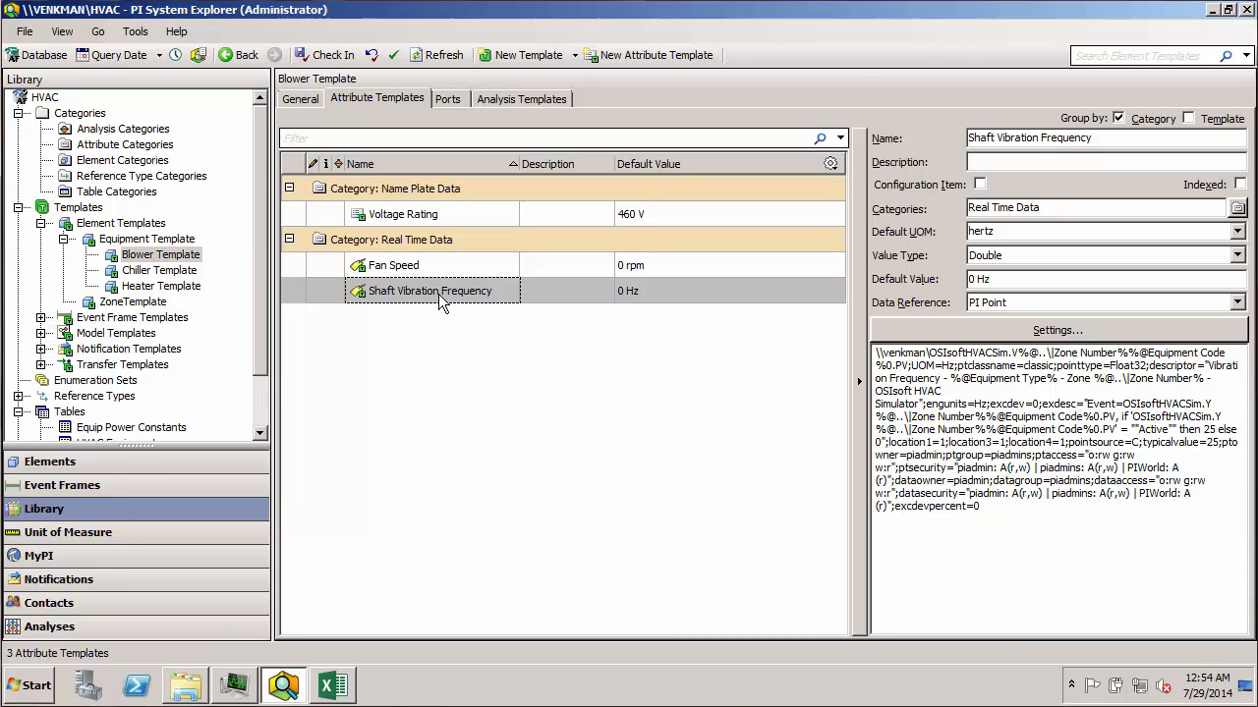
pyautogui.click(421, 272)
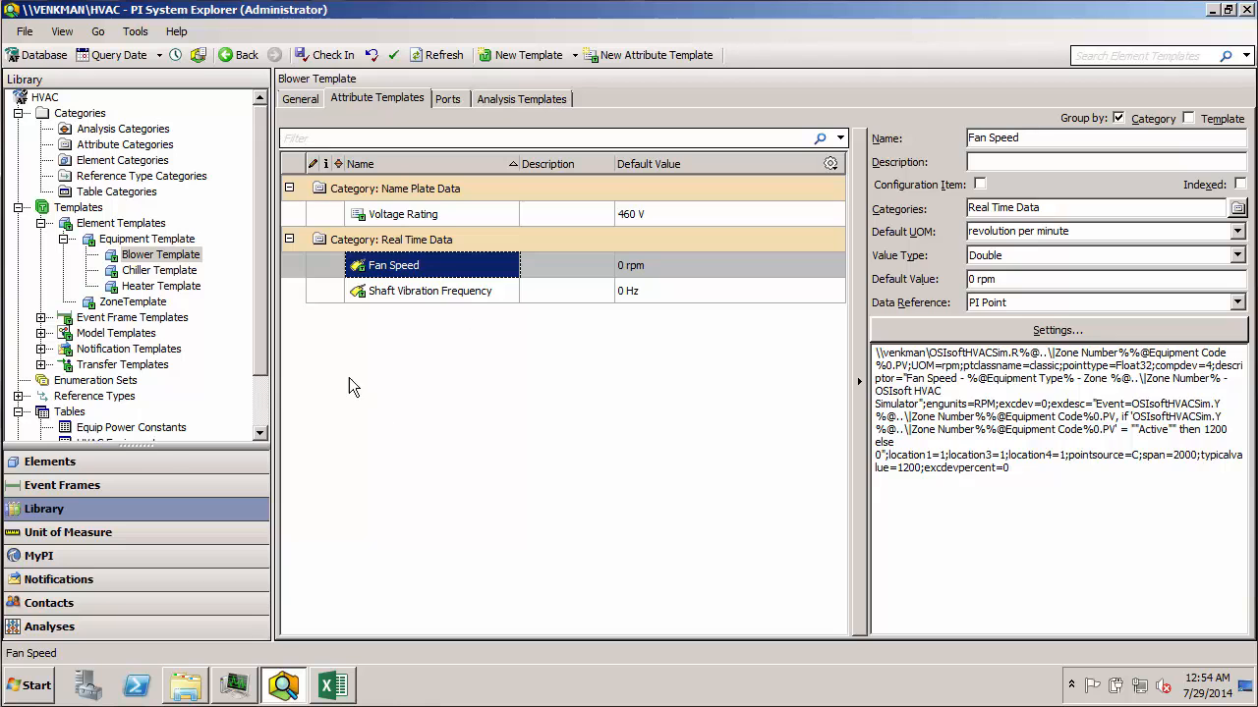
pyautogui.click(161, 243)
pyautogui.click(401, 428)
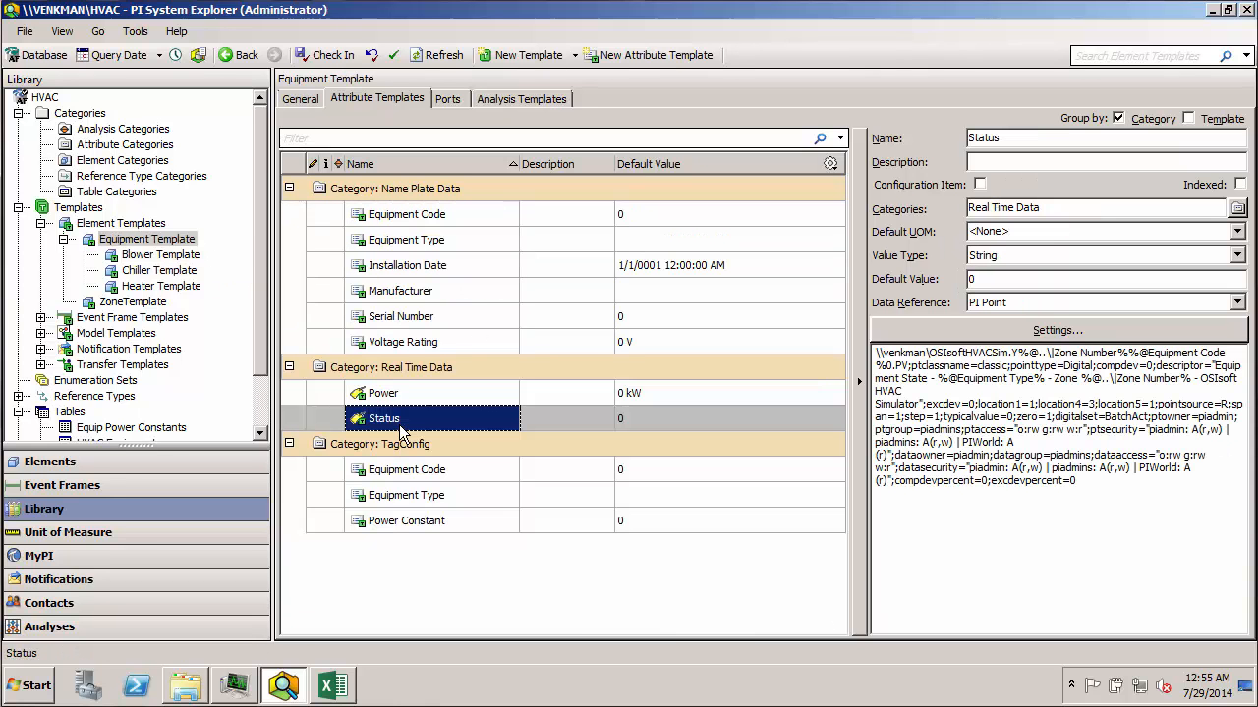